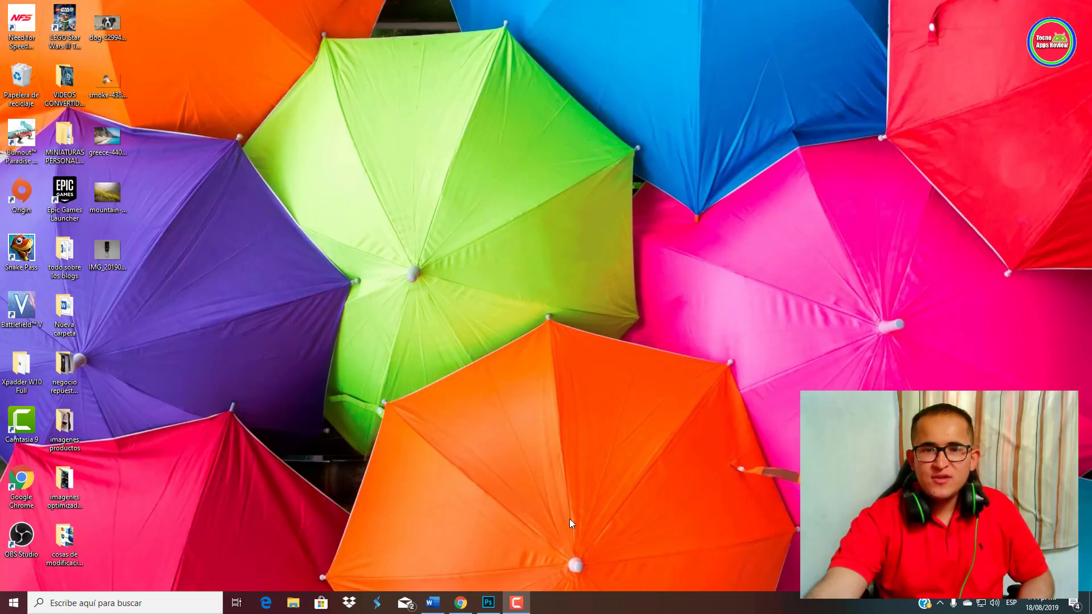
Bring Photoshop's start screen forward and open the Nuevo Documento dialog via 'Crear nuevo...'.
left_click(482, 603)
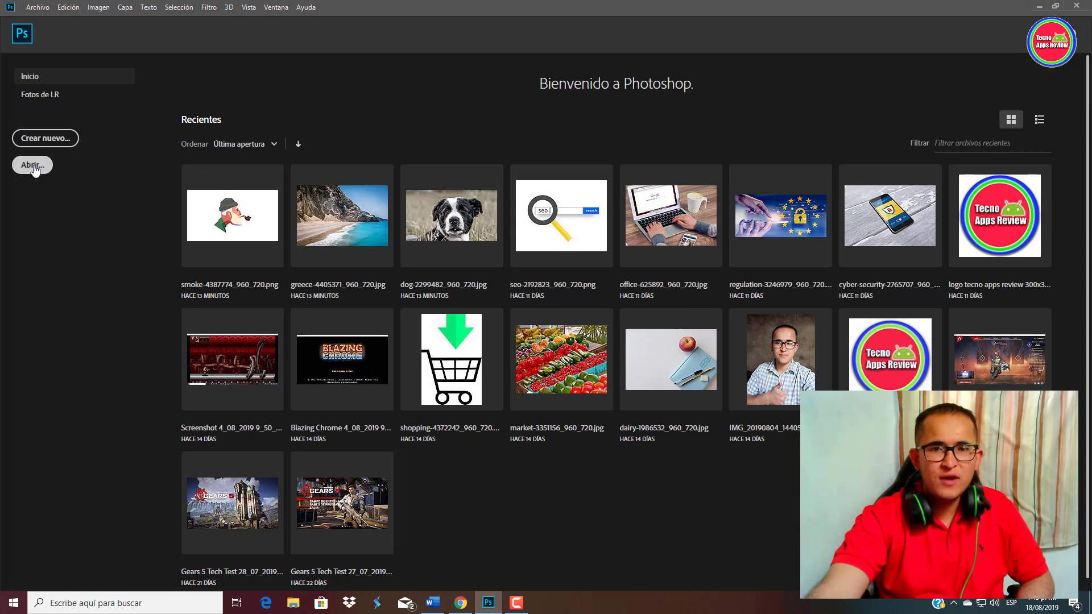
left_click(53, 143)
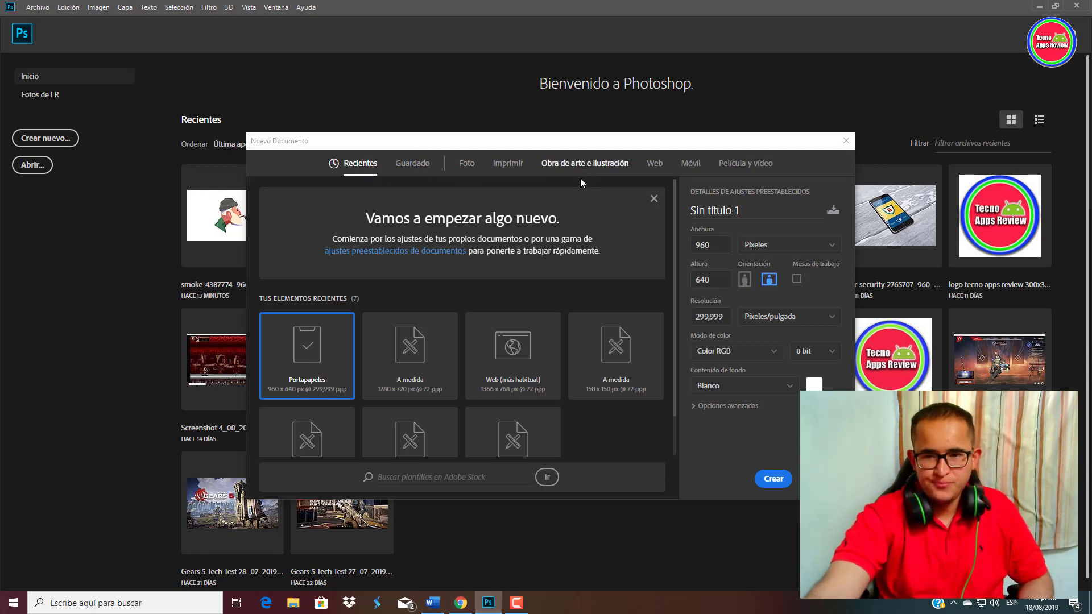
Start from the Web (más habitual) preset and set the size to 1280 × 720 px at 72 ppi.
left_click(653, 164)
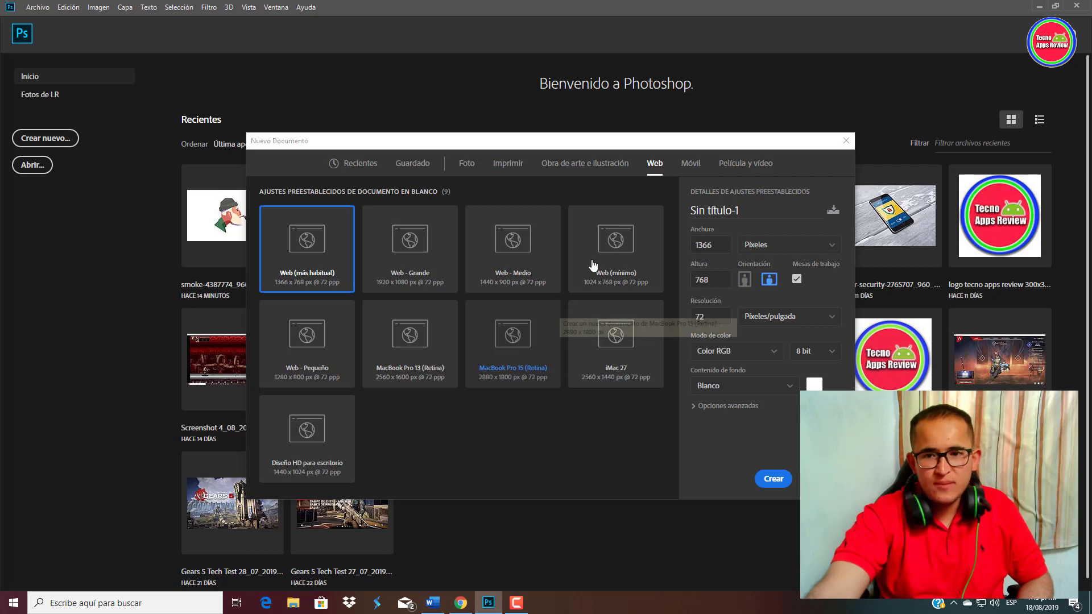
left_click(690, 165)
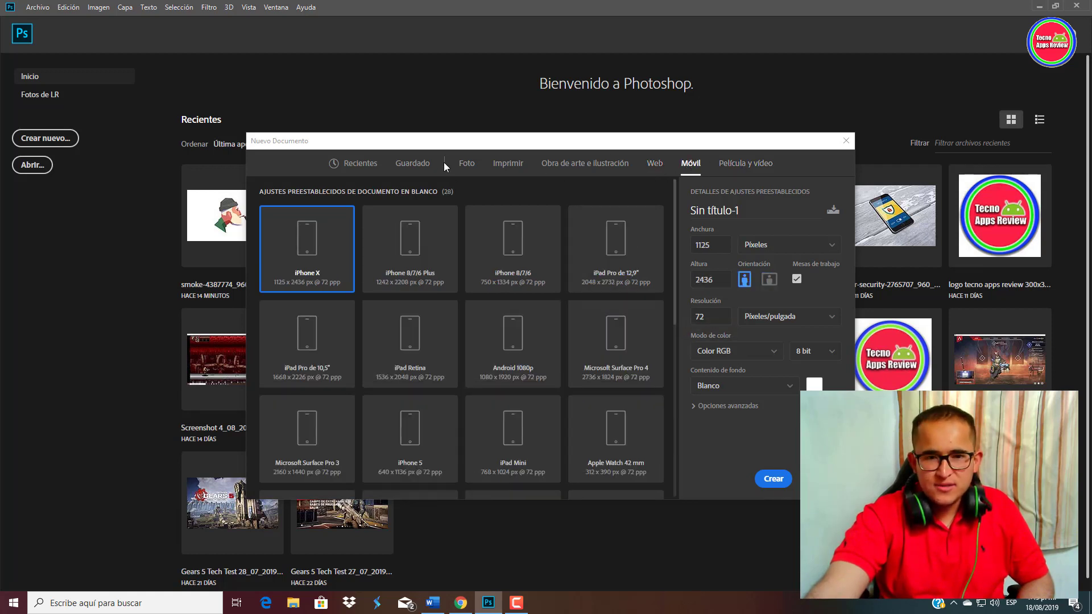
left_click(360, 166)
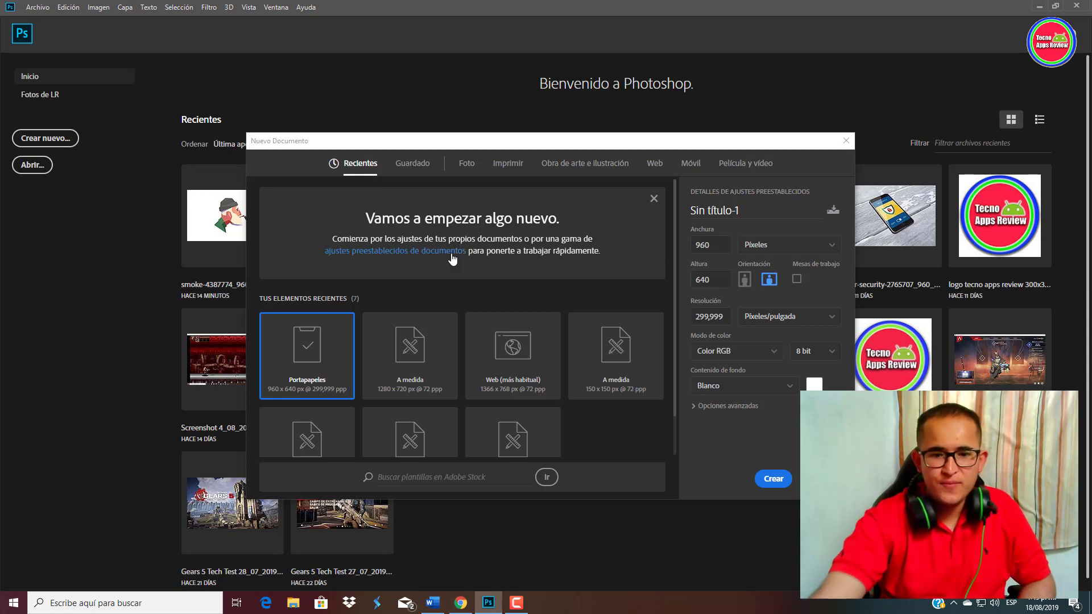
scroll(466, 268, "down", 1)
left_click(501, 305)
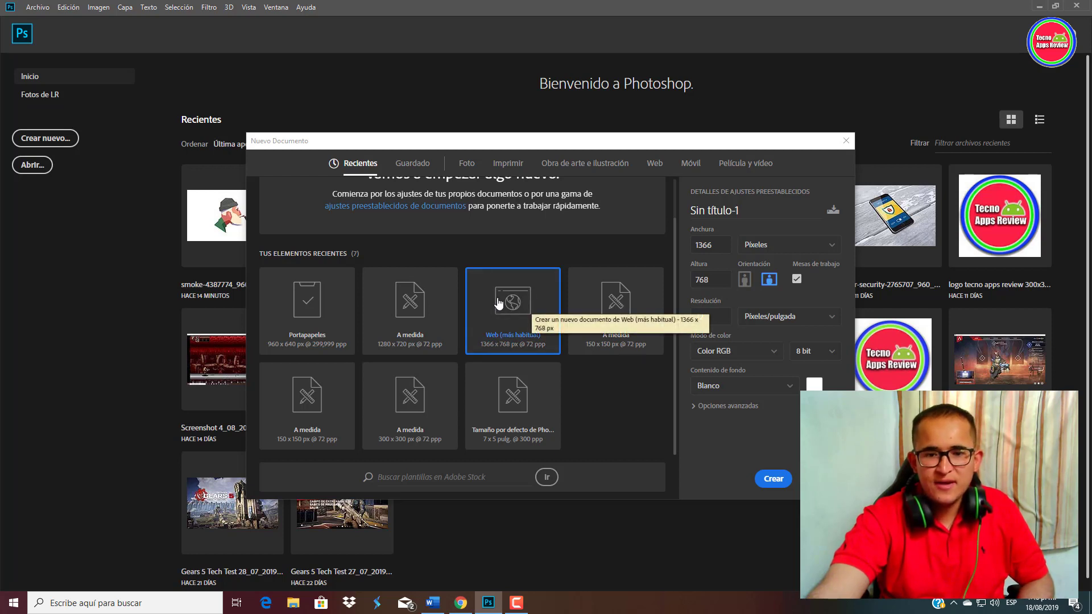
double_click(724, 247)
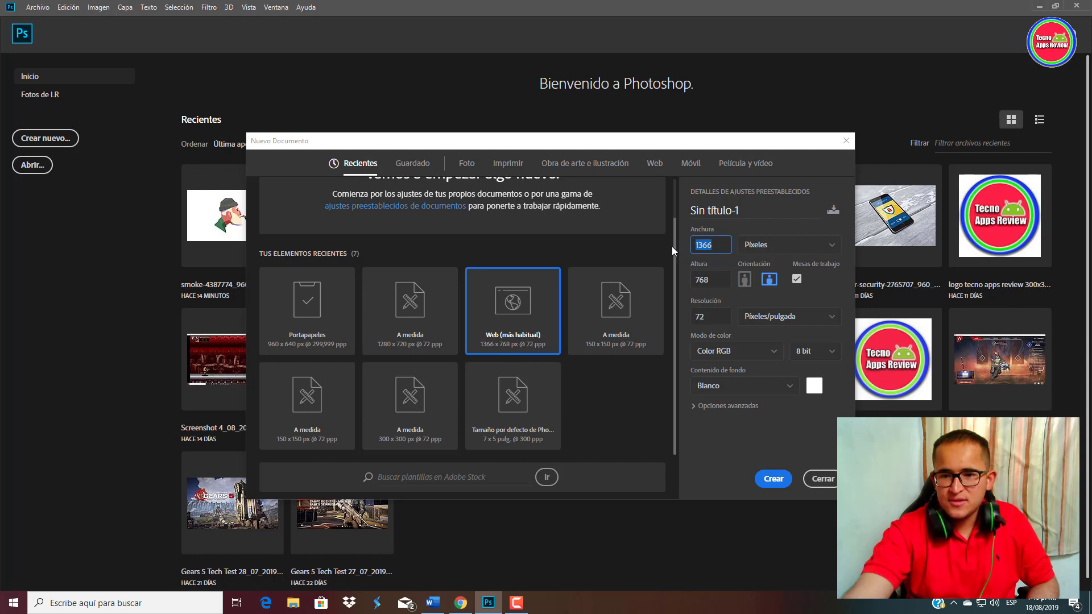
type("1280")
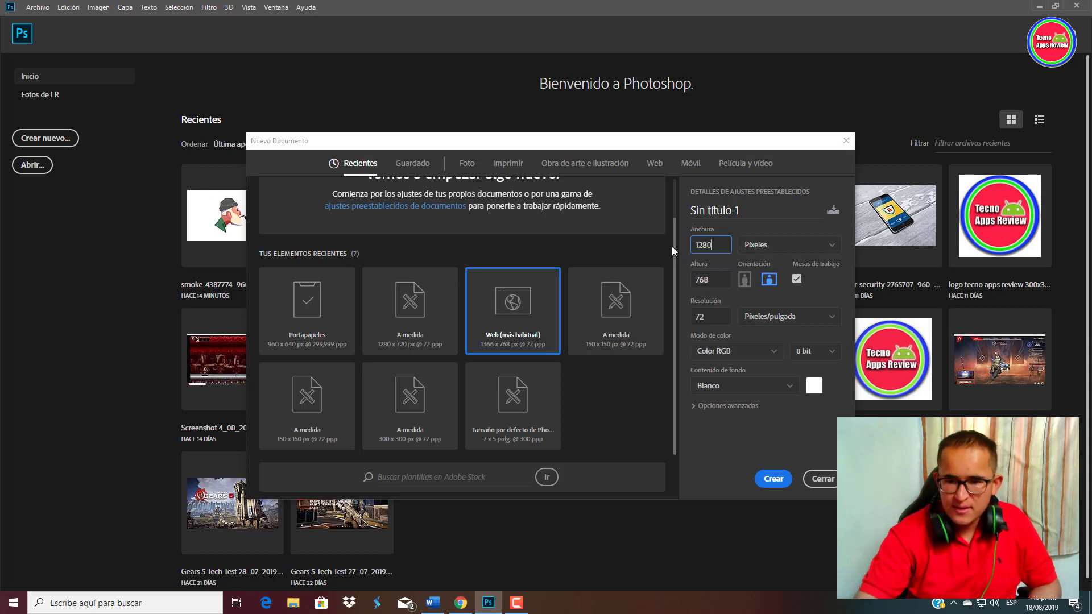
double_click(710, 280)
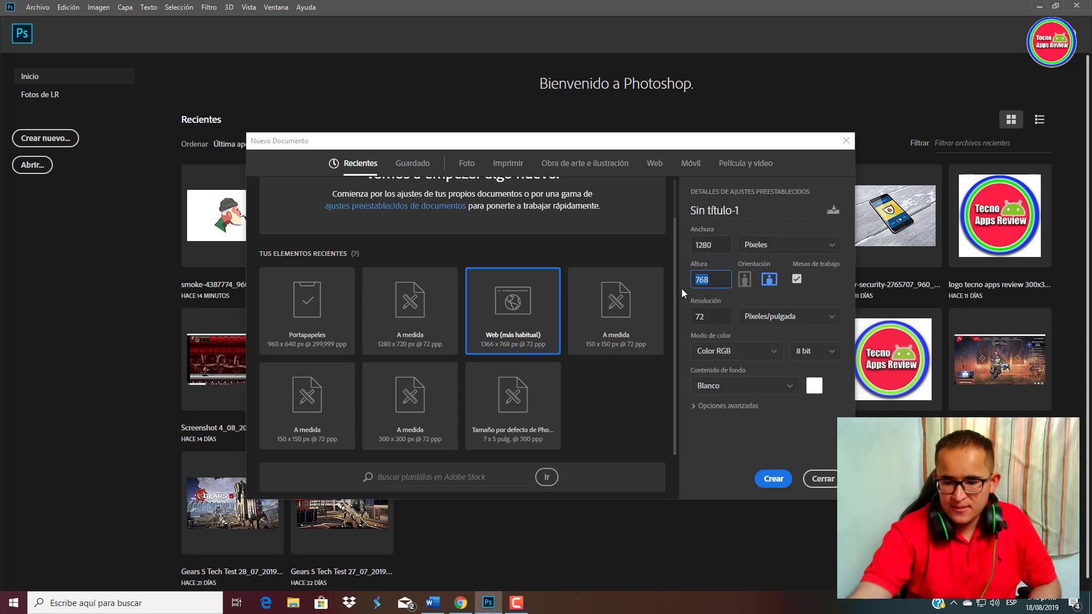
type("720")
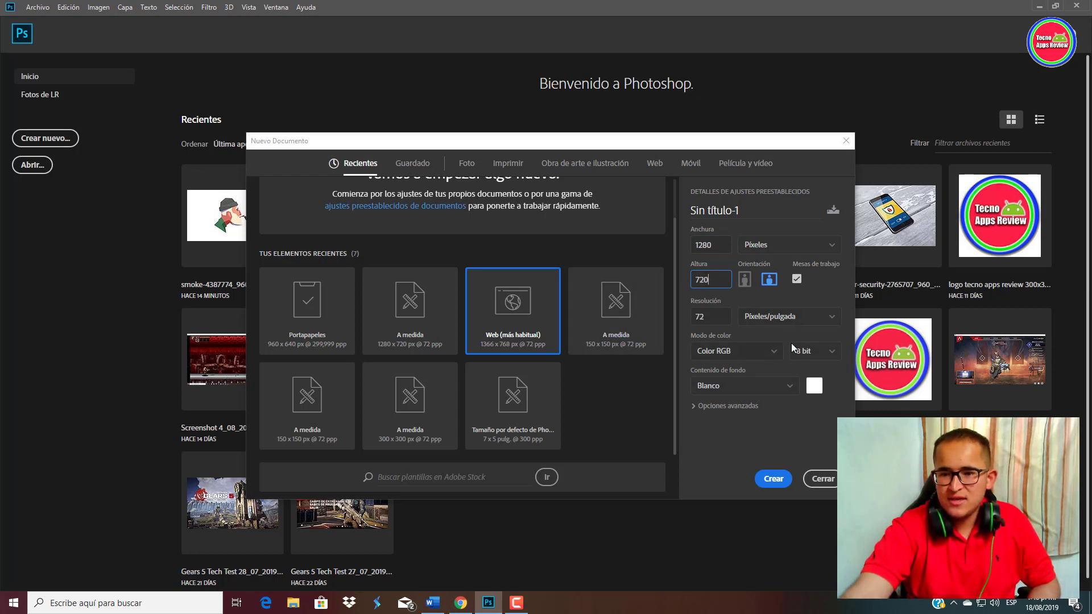
Create the blank 1280×720 document and open the greece, dog and smoke image files.
left_click(773, 480)
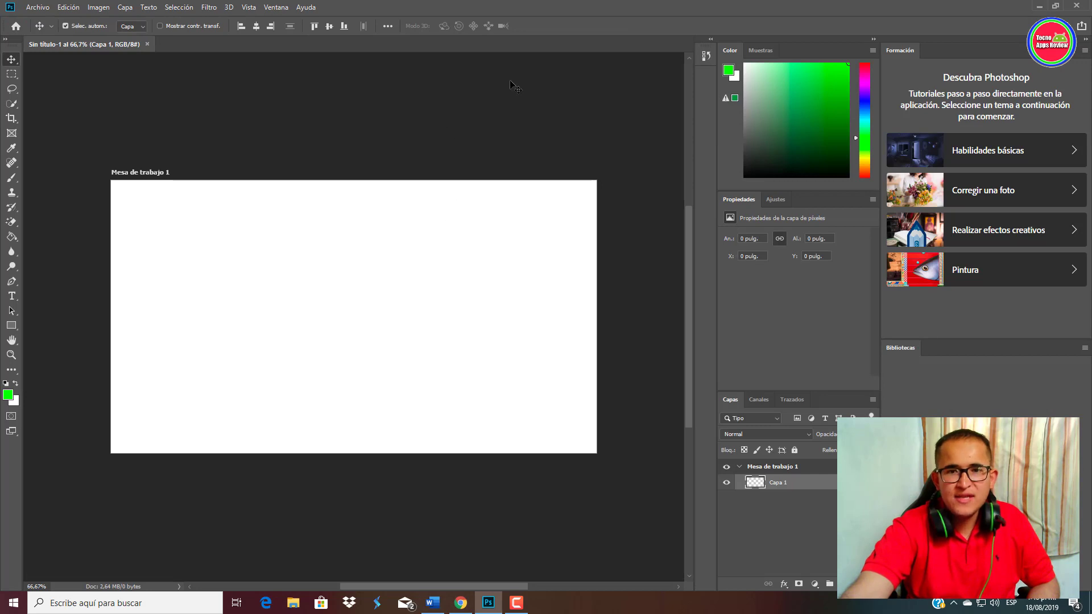
left_click(44, 8)
left_click(40, 31)
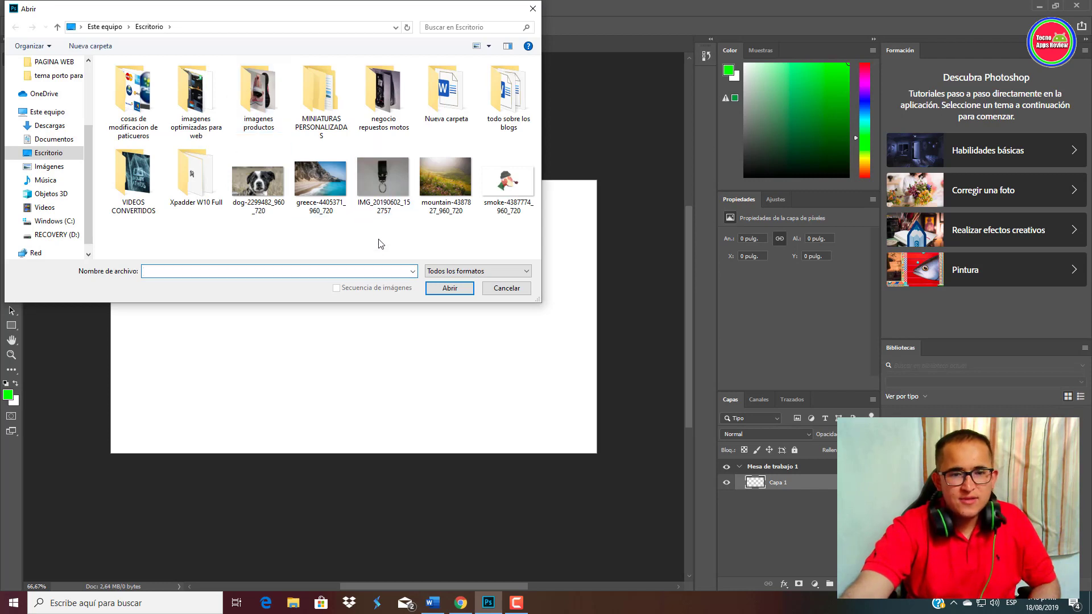
left_click(323, 178)
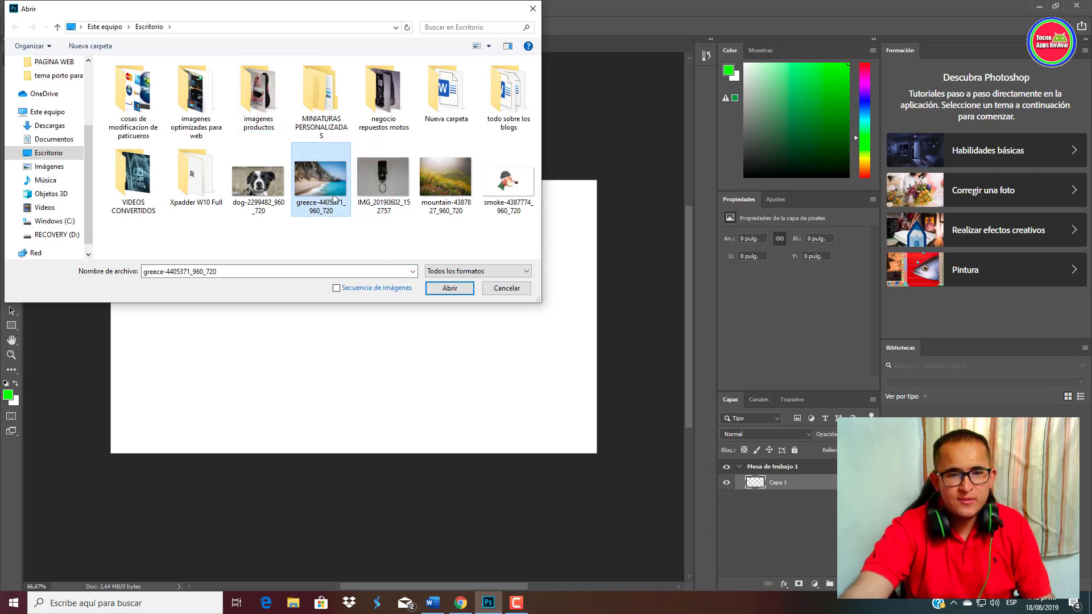
left_click(258, 181, "ctrl")
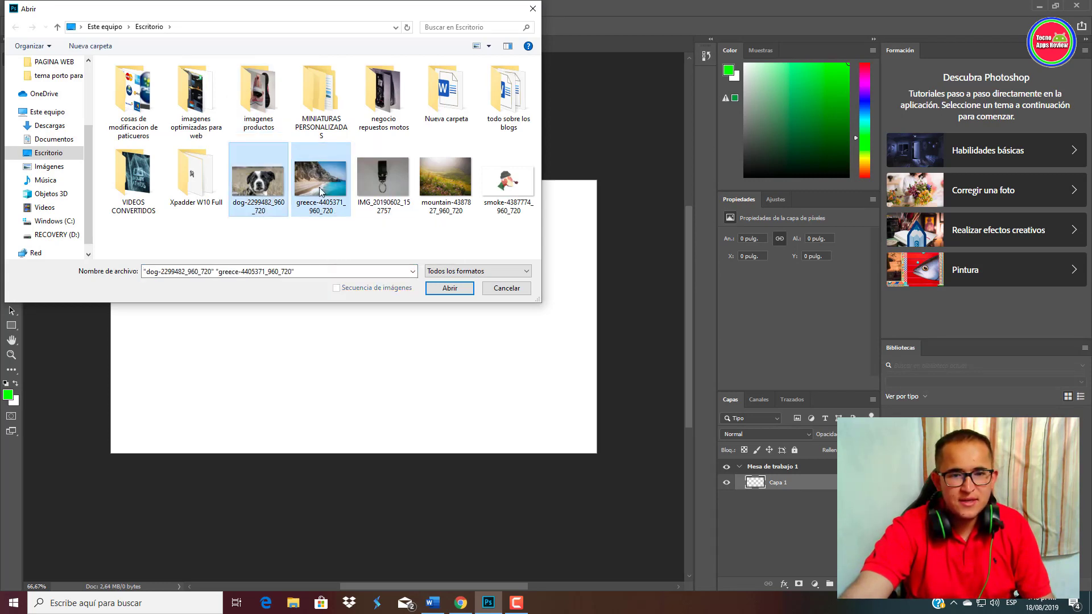
left_click(497, 182, "ctrl")
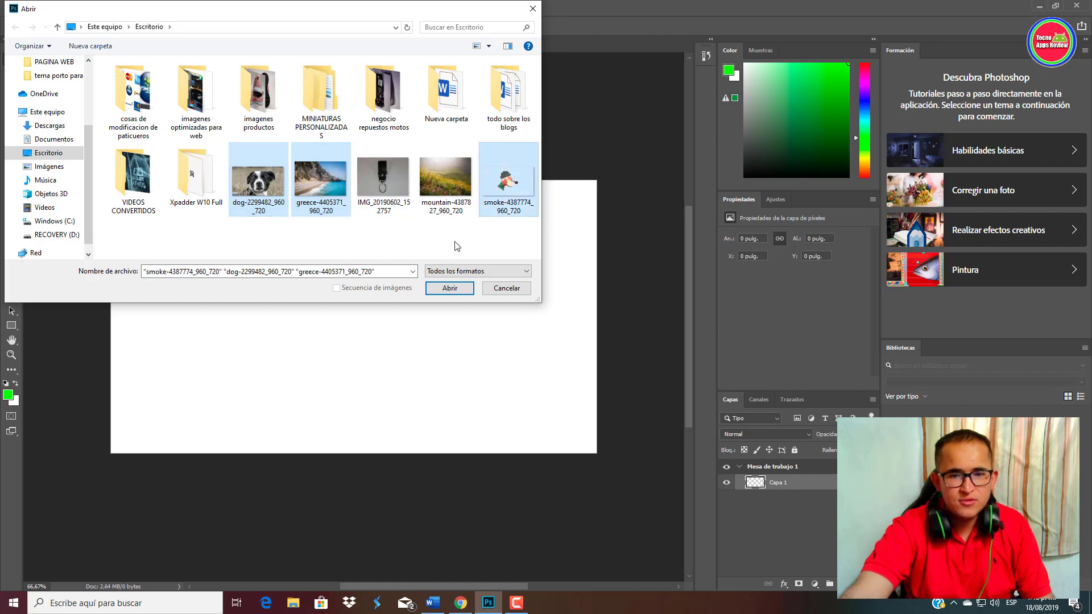
left_click(438, 290)
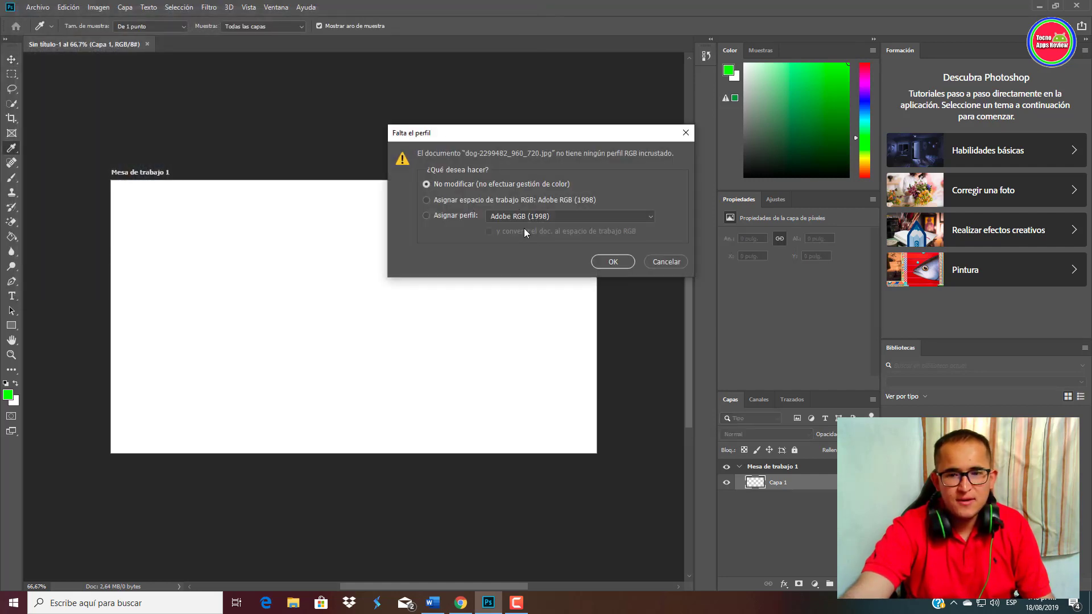
Accept the missing-profile prompts for all three images and show the Greece beach photo.
left_click(609, 260)
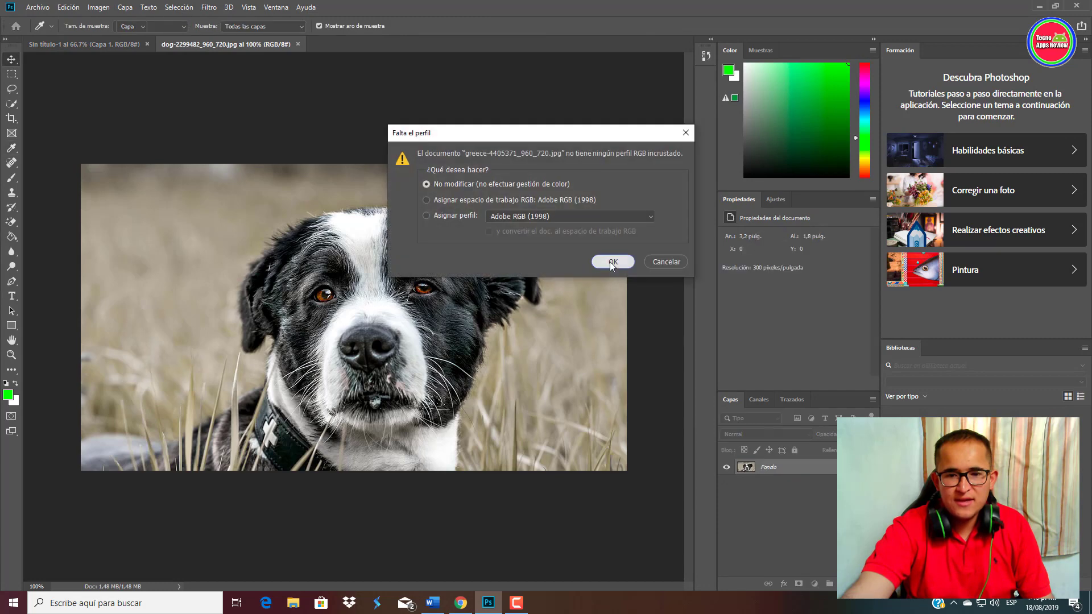
left_click(610, 261)
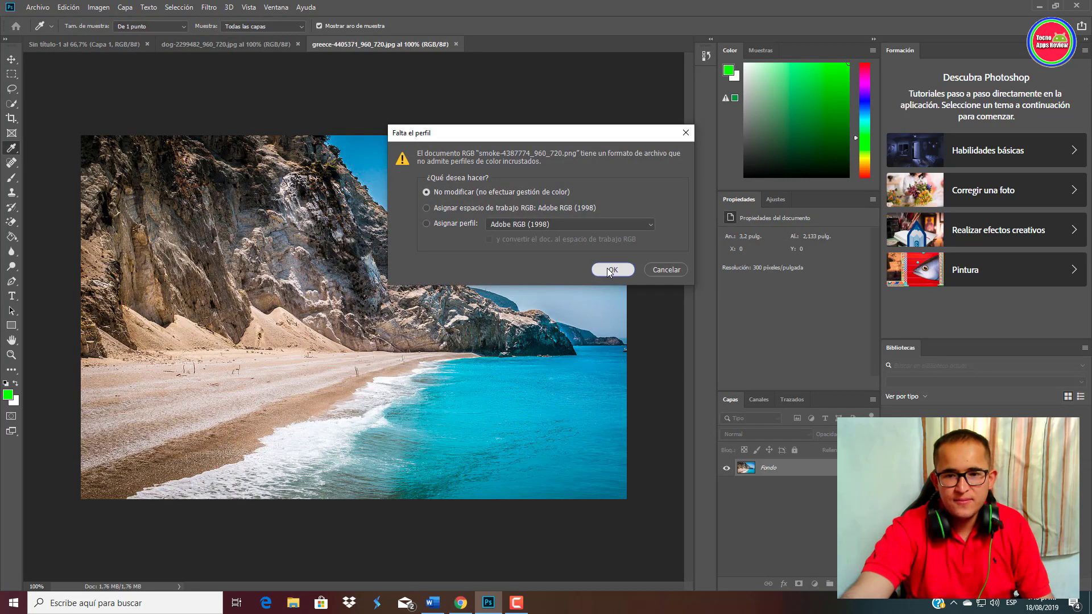
left_click(605, 268)
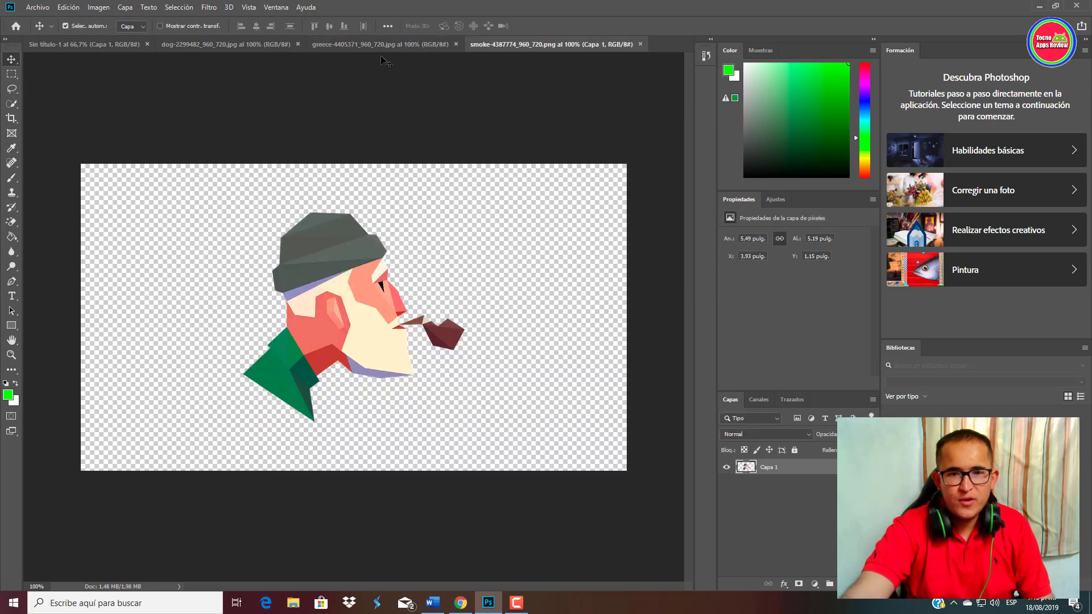
left_click(391, 46)
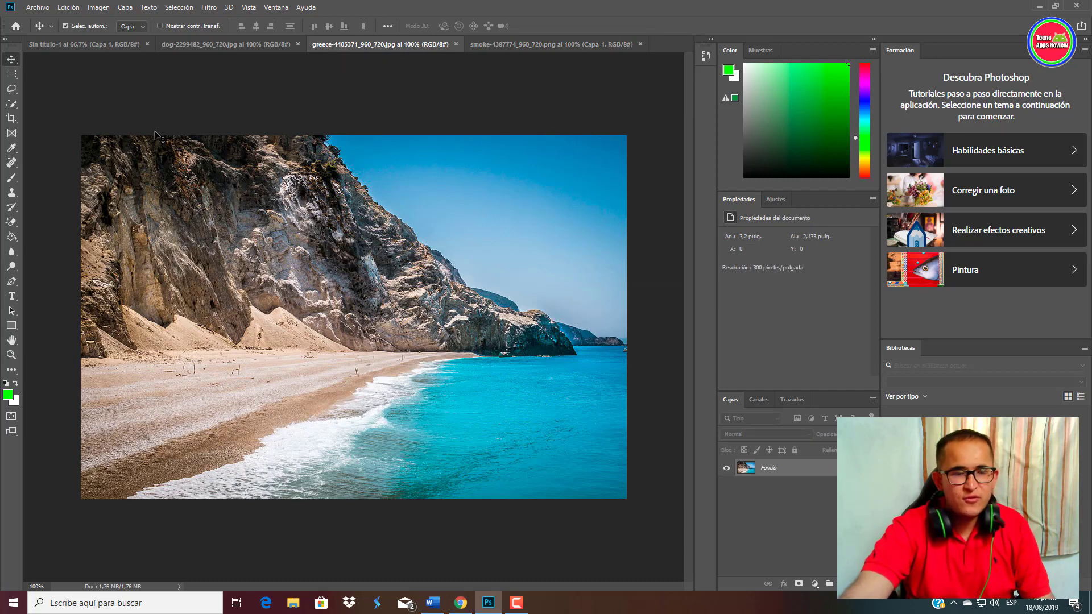
Select the whole beach photo, cut it, and paste it into the blank 1280×720 document.
left_click(12, 74)
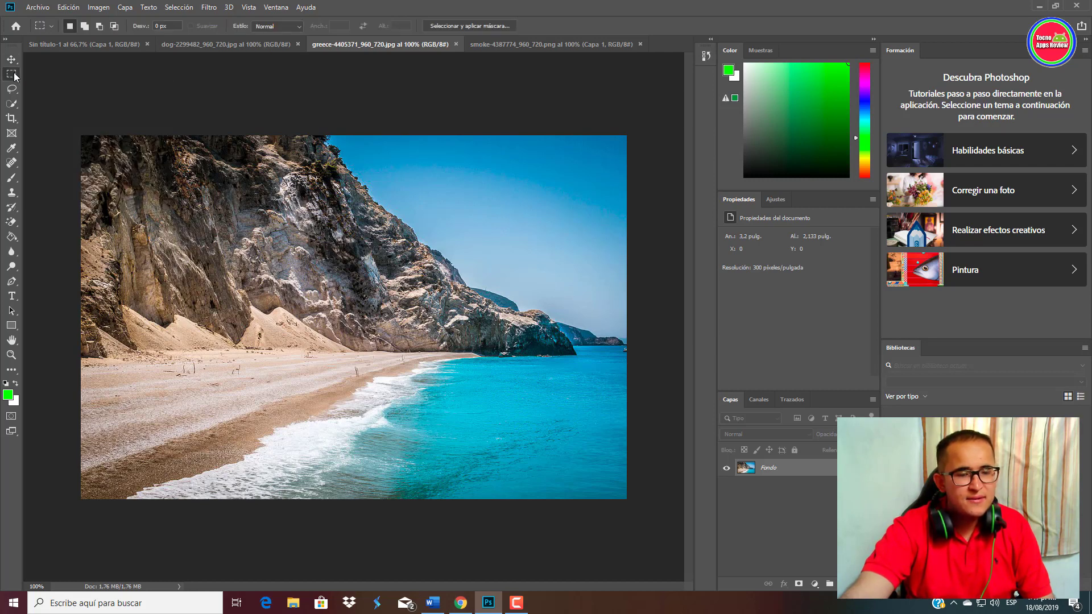
left_click_drag(63, 98, 549, 435)
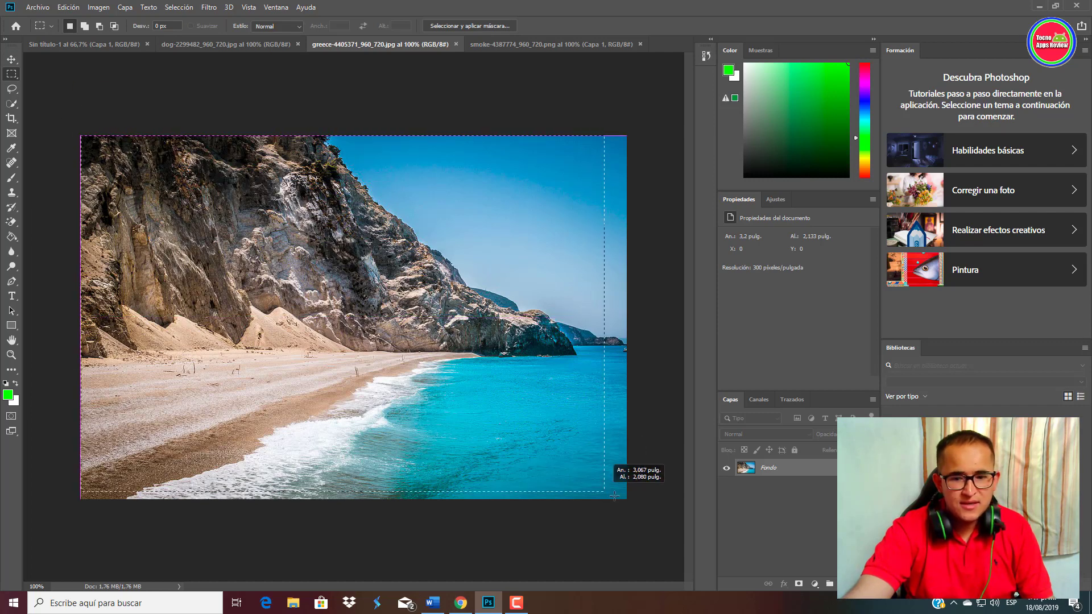
left_click_drag(549, 435, 645, 480)
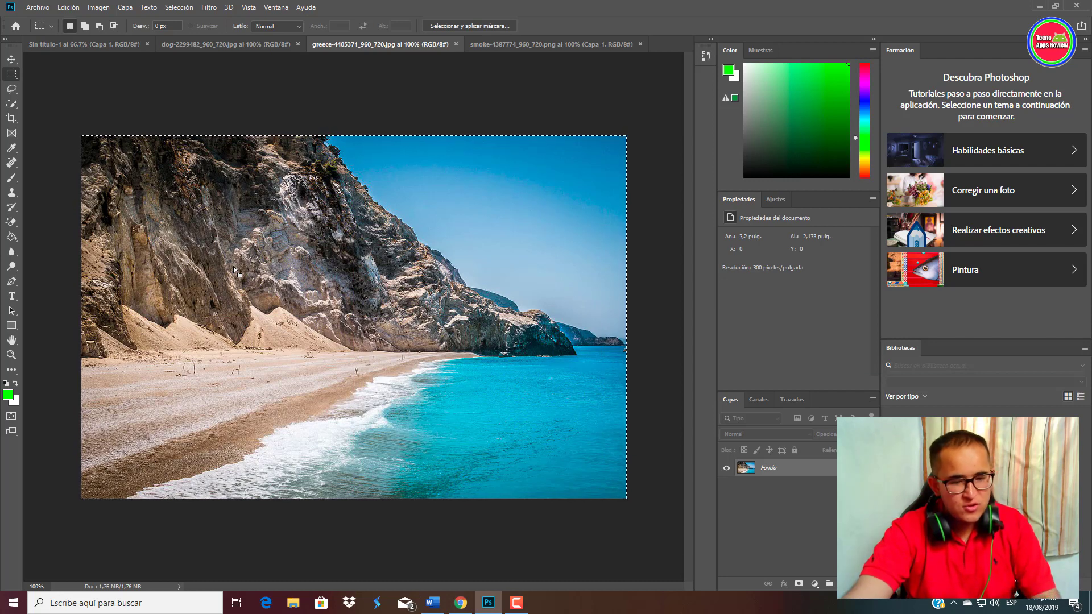
key("BackSpace")
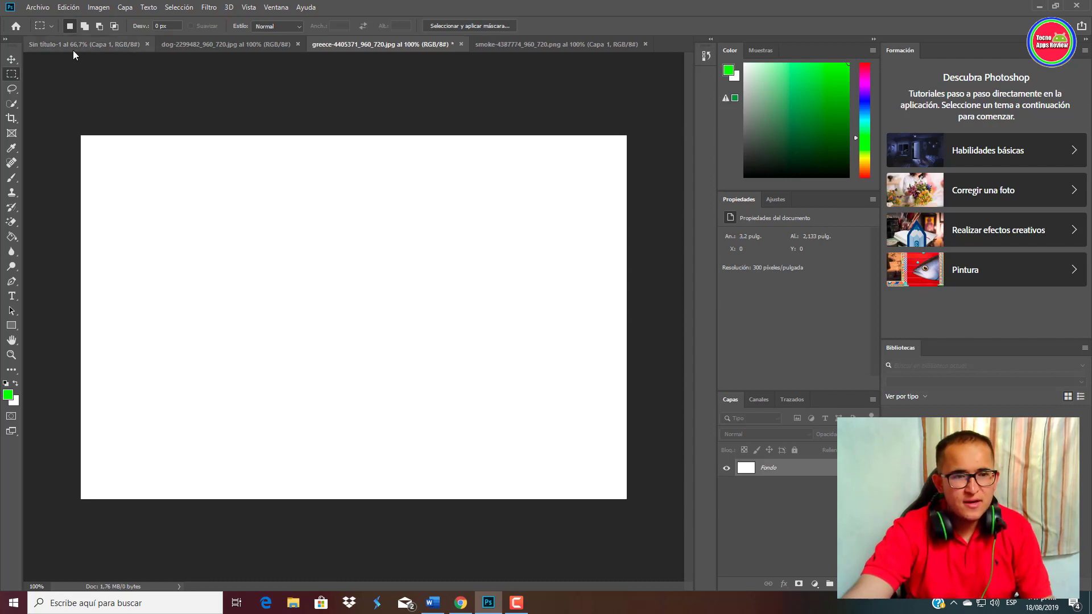
left_click(71, 45)
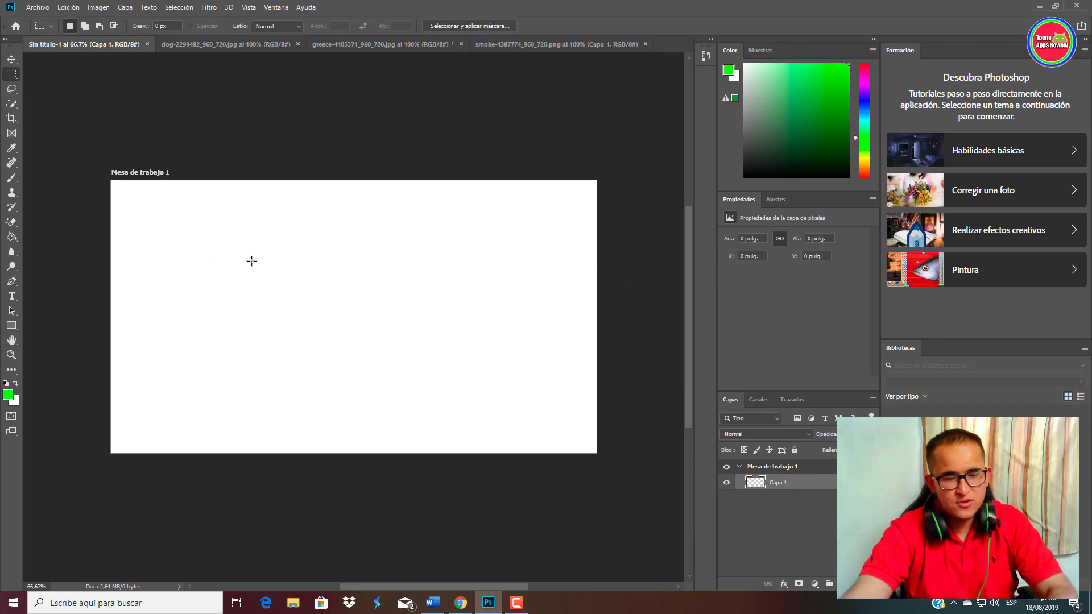
key("ctrl+v")
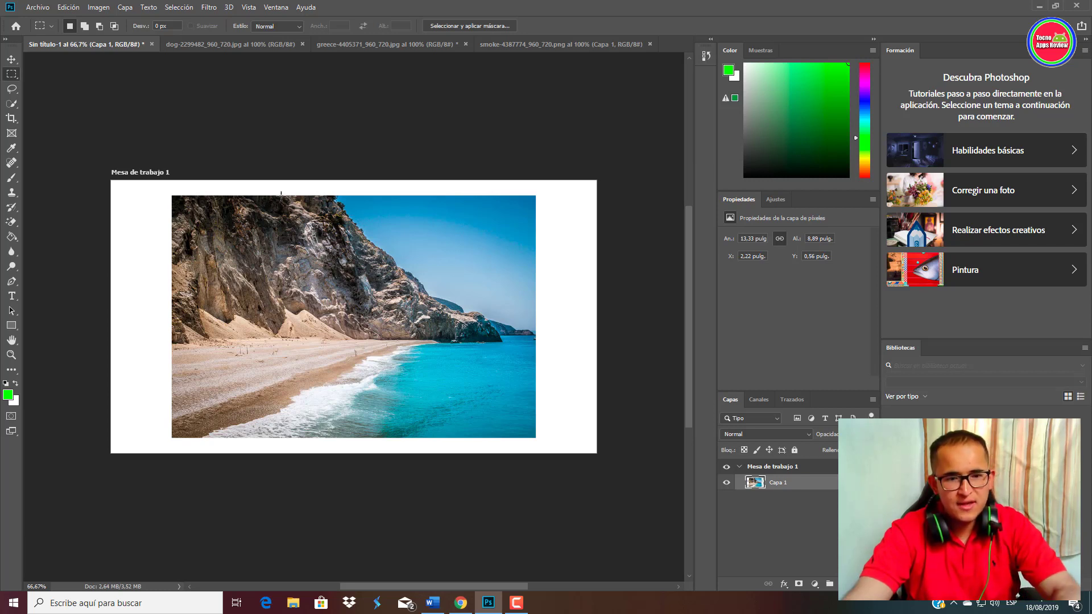
Free Transform the pasted beach layer until it covers the entire artboard, then commit.
key("ctrl+t")
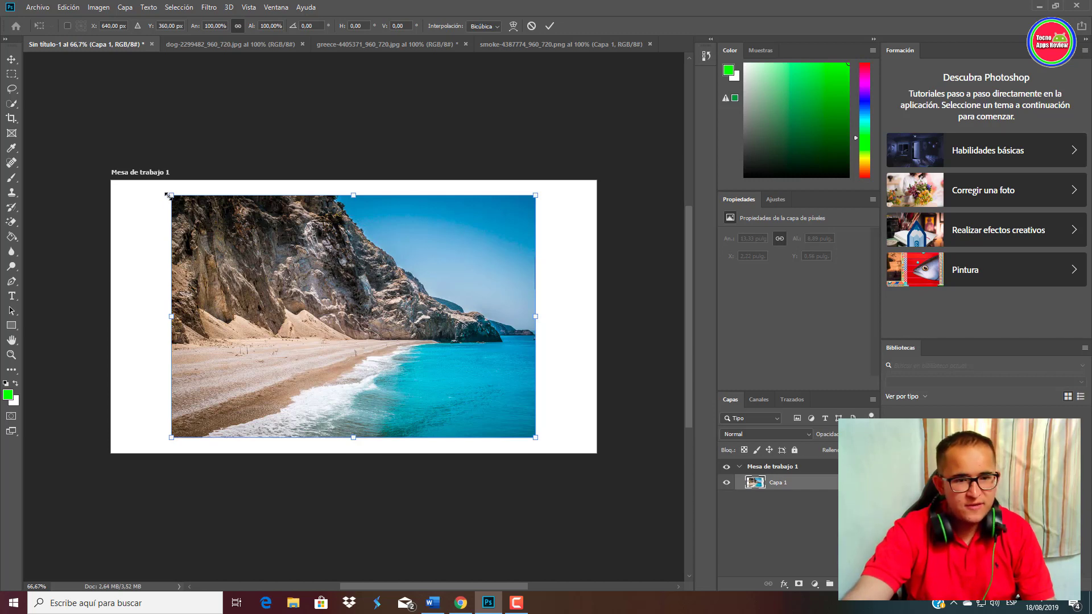
left_click_drag(170, 194, 124, 190)
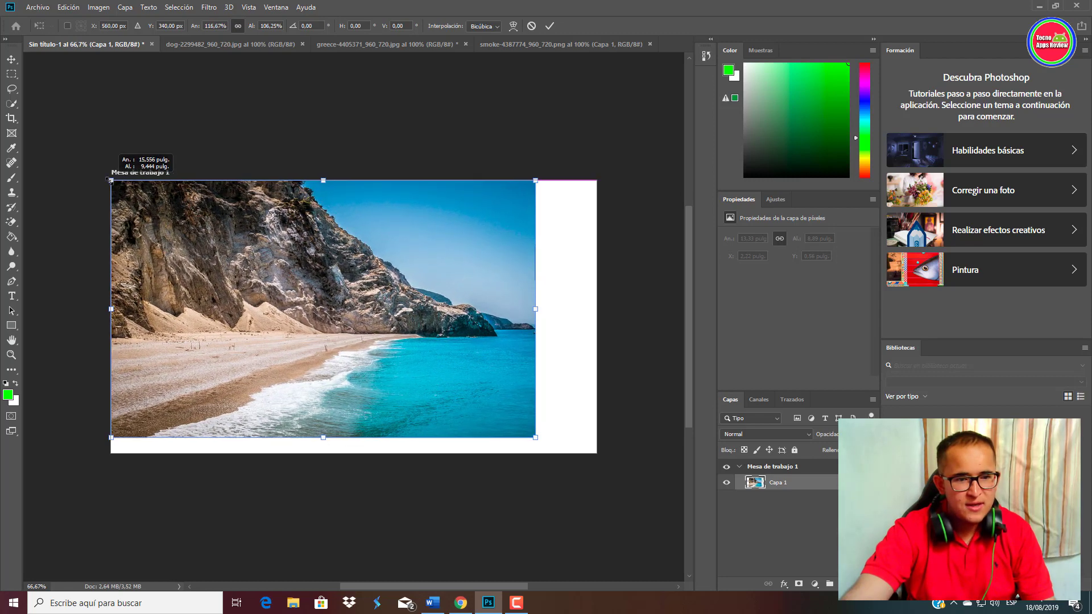
left_click_drag(124, 190, 111, 181)
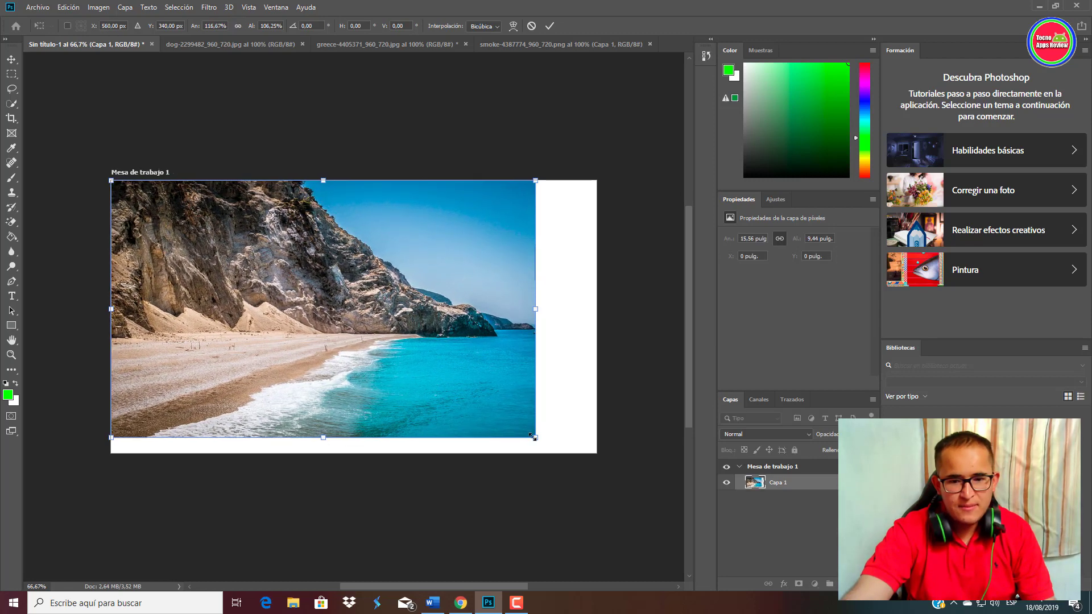
left_click_drag(534, 438, 594, 452)
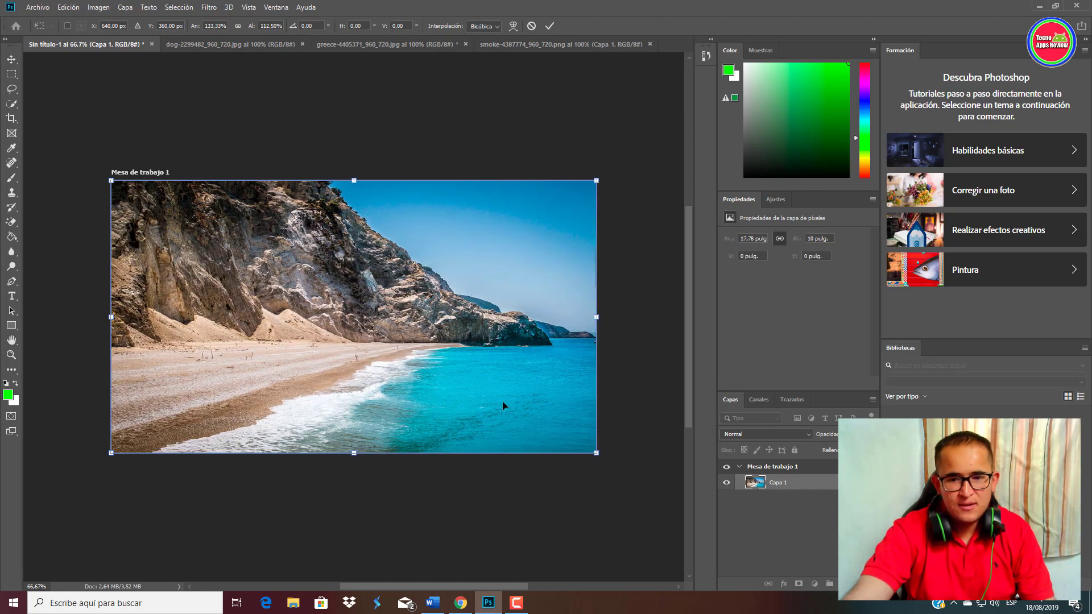
left_click(13, 61)
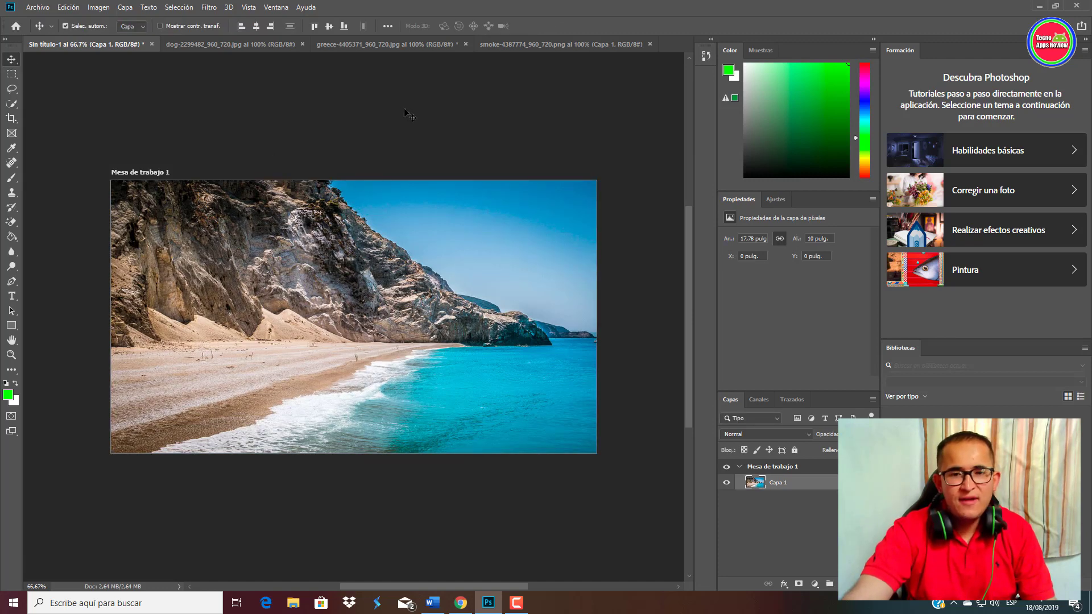
Pass through the smoke-4387774 document and switch to the dog-2299482 photo.
left_click(546, 46)
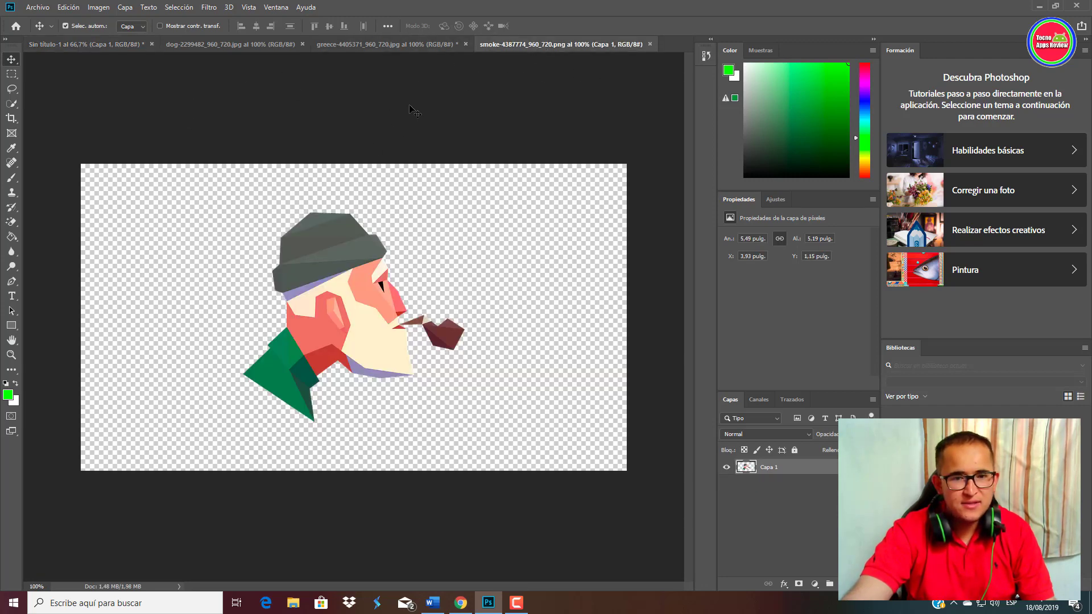
left_click(237, 174)
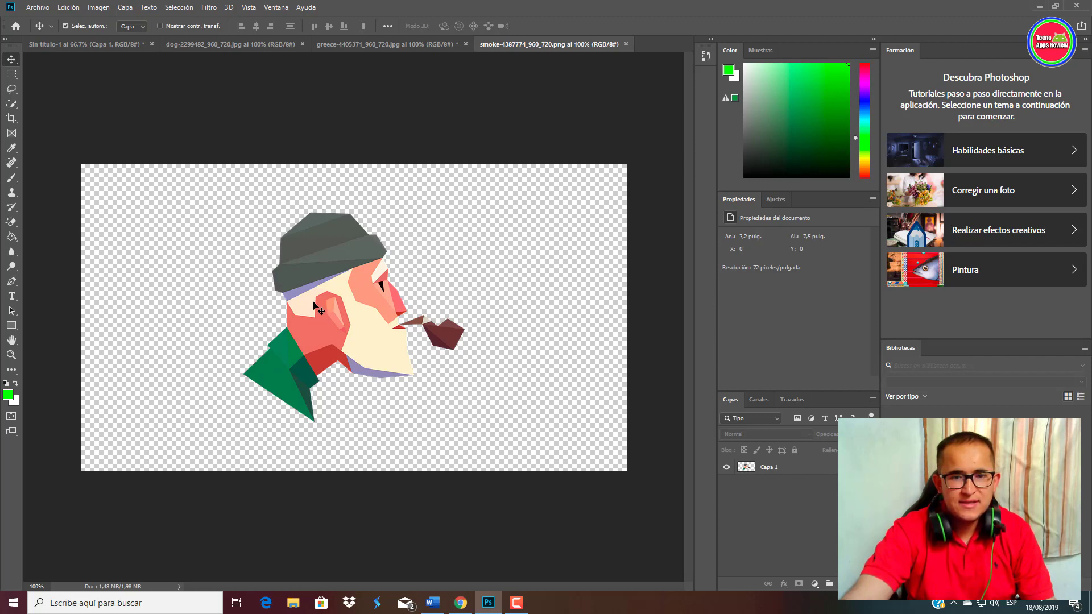
left_click(239, 45)
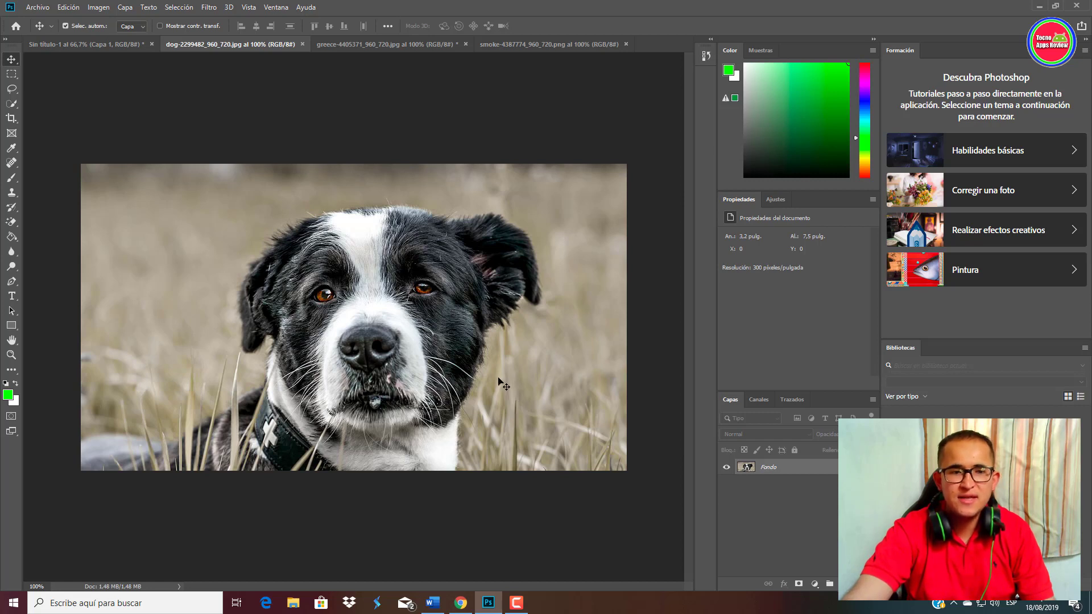
Select the dog with the Quick Selection tool, adding and subtracting areas to refine the edge.
left_click(10, 105)
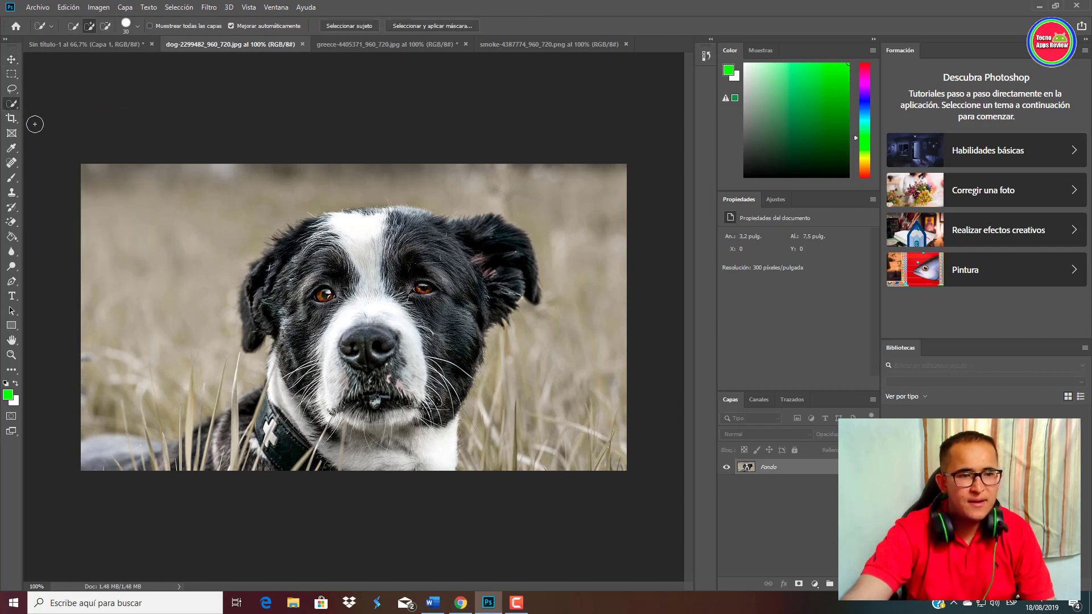
left_click(89, 25)
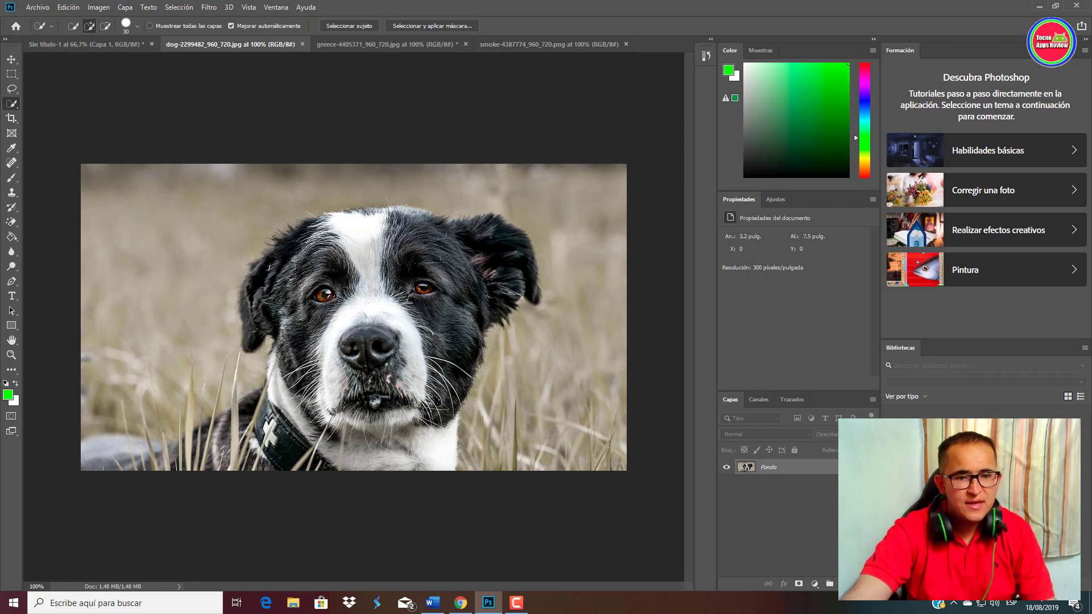
mouse_move(256, 299)
left_mouse_down()
mouse_move(323, 238)
mouse_move(406, 214)
mouse_move(491, 233)
mouse_move(507, 258)
mouse_move(501, 296)
mouse_move(464, 330)
mouse_move(435, 398)
mouse_move(435, 449)
mouse_move(227, 439)
mouse_move(259, 398)
mouse_move(310, 376)
mouse_move(304, 325)
mouse_move(274, 347)
mouse_move(288, 377)
left_mouse_up()
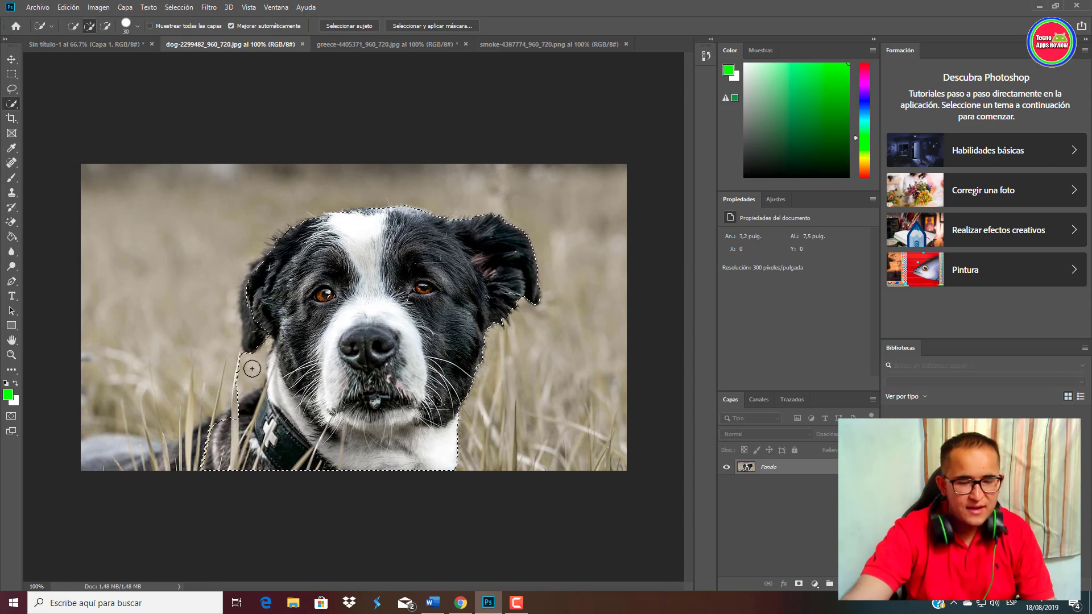
left_click(105, 27)
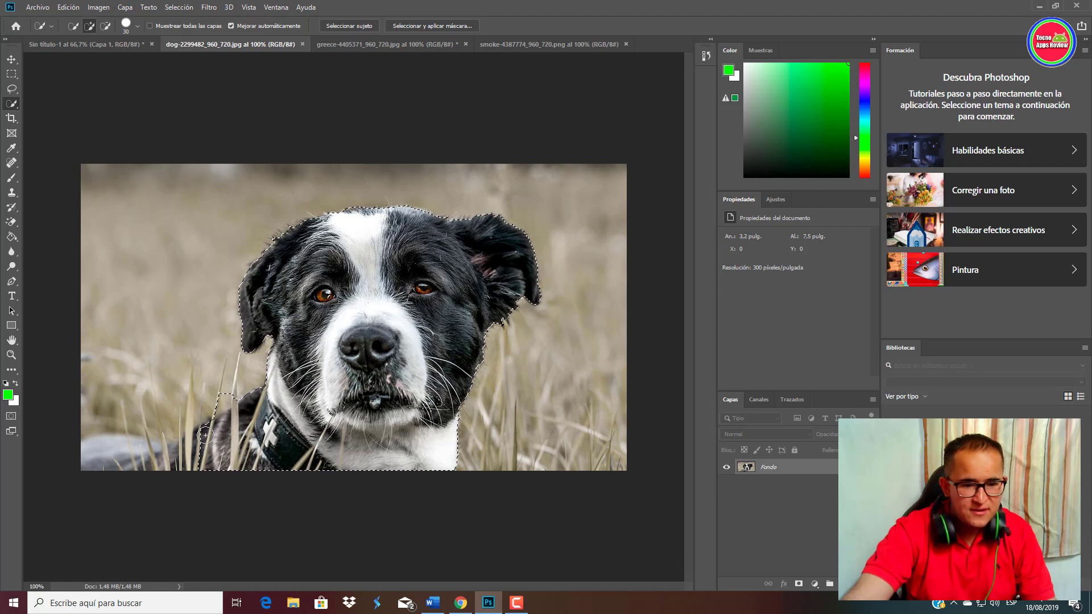
left_click_drag(196, 444, 153, 471)
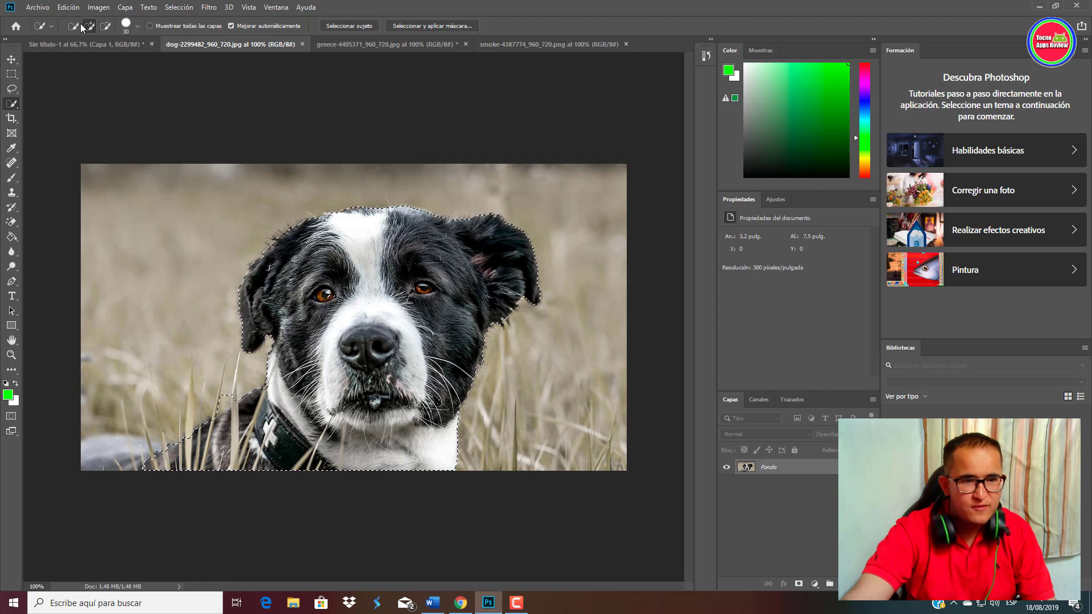
left_click(105, 26)
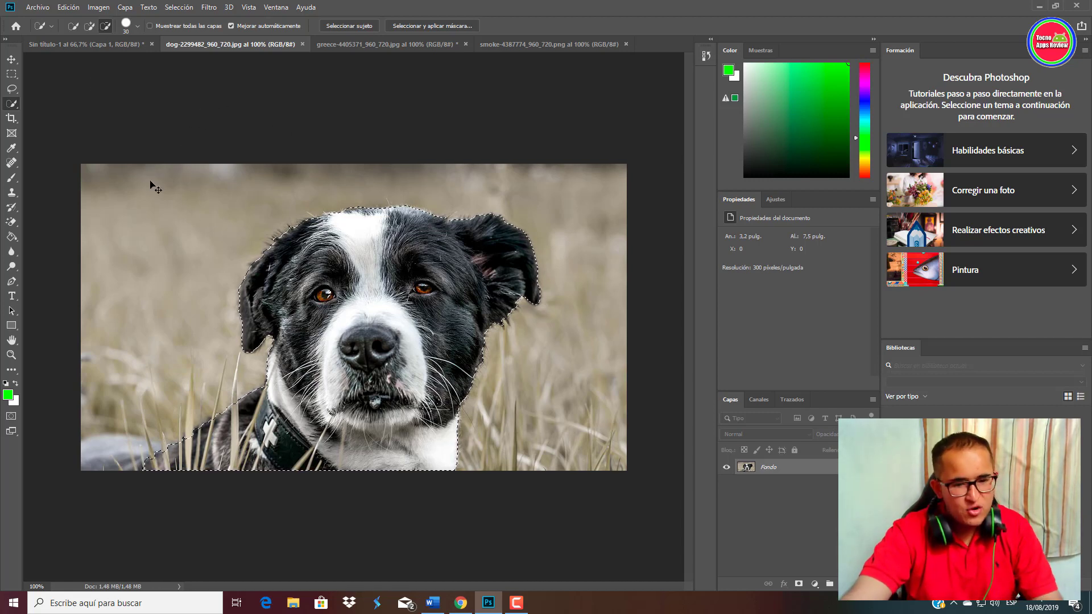
Cut the selected dog out and paste it onto the beach artboard as Capa 2.
key("BackSpace")
key("ctrl+d")
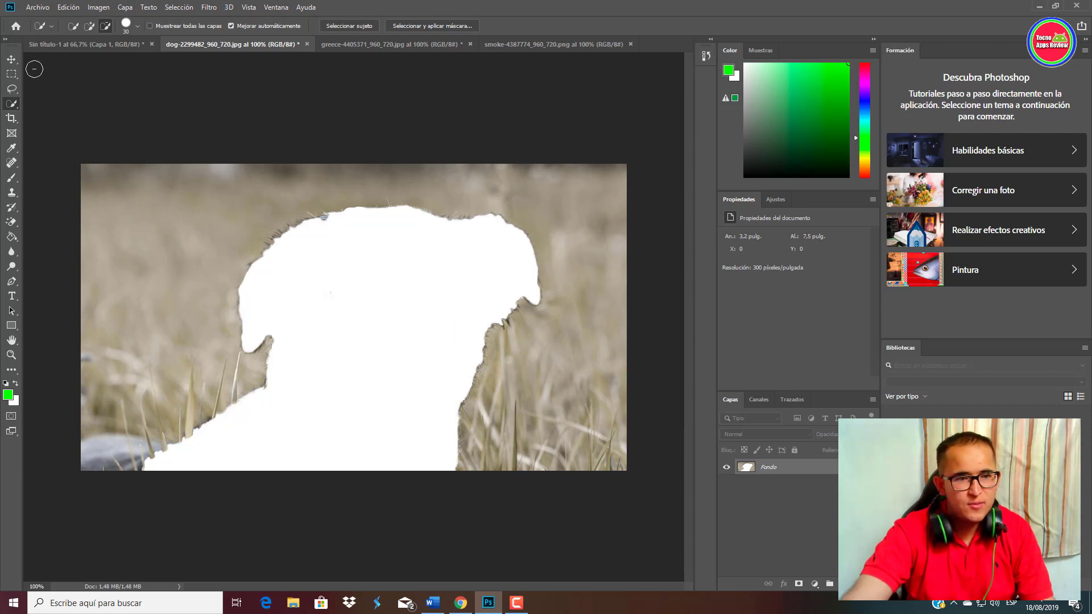
left_click(64, 45)
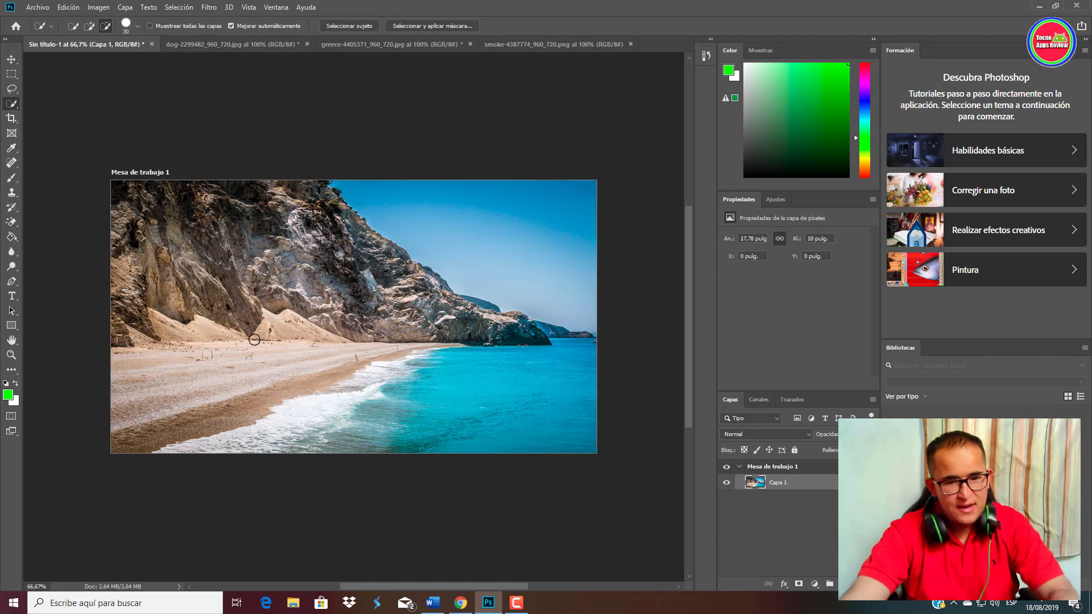
key("ctrl+v")
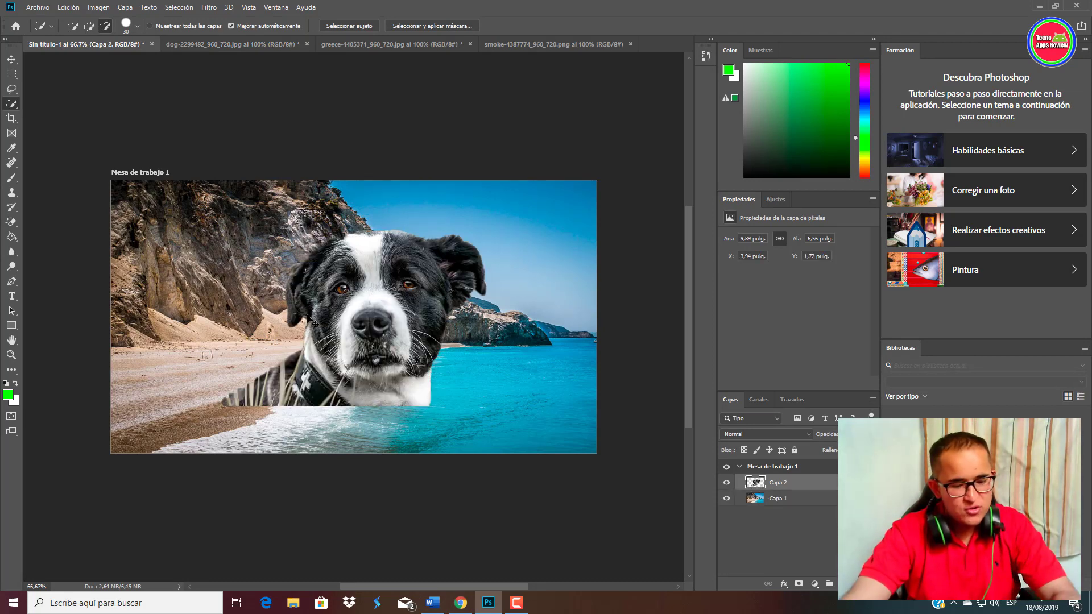
Scale the dog to about 9.78 × 5.74 in and move it to the beach's lower right.
key("ctrl+t")
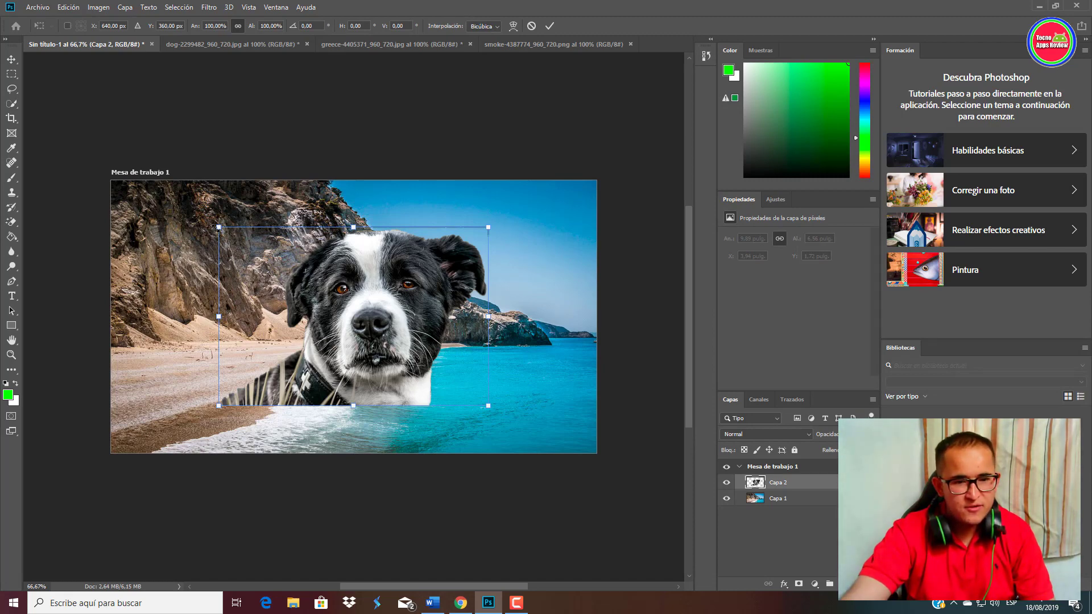
left_click_drag(218, 228, 318, 328)
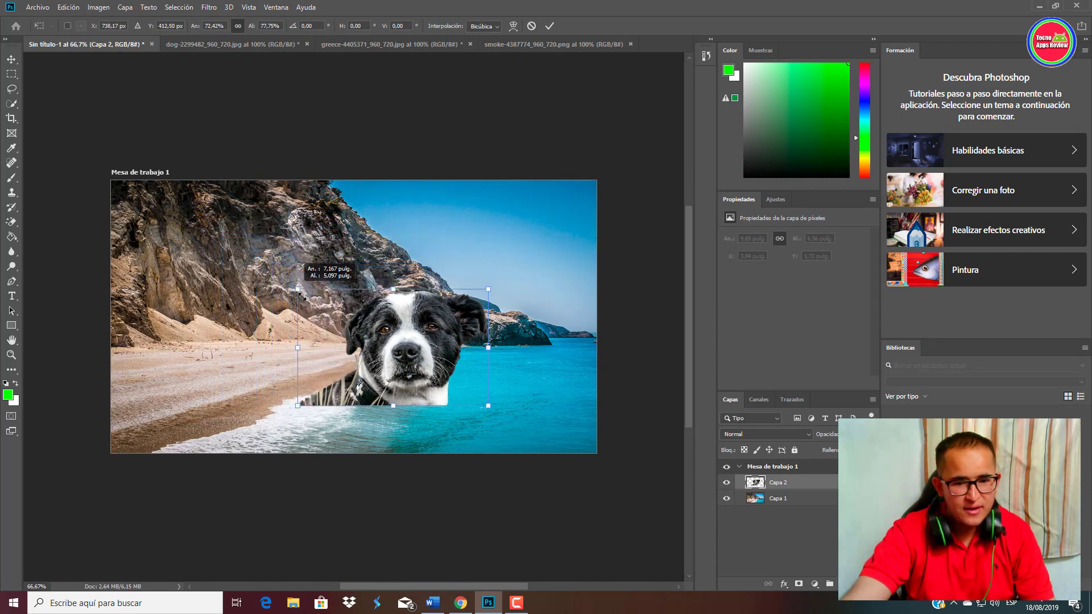
left_click_drag(318, 328, 289, 301)
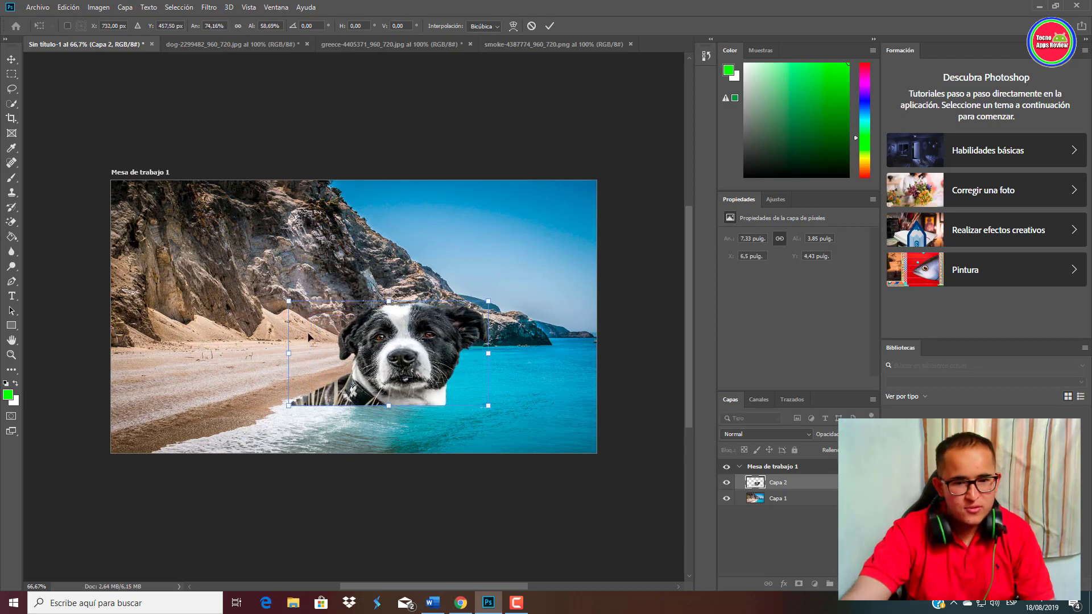
left_click_drag(322, 338, 416, 309)
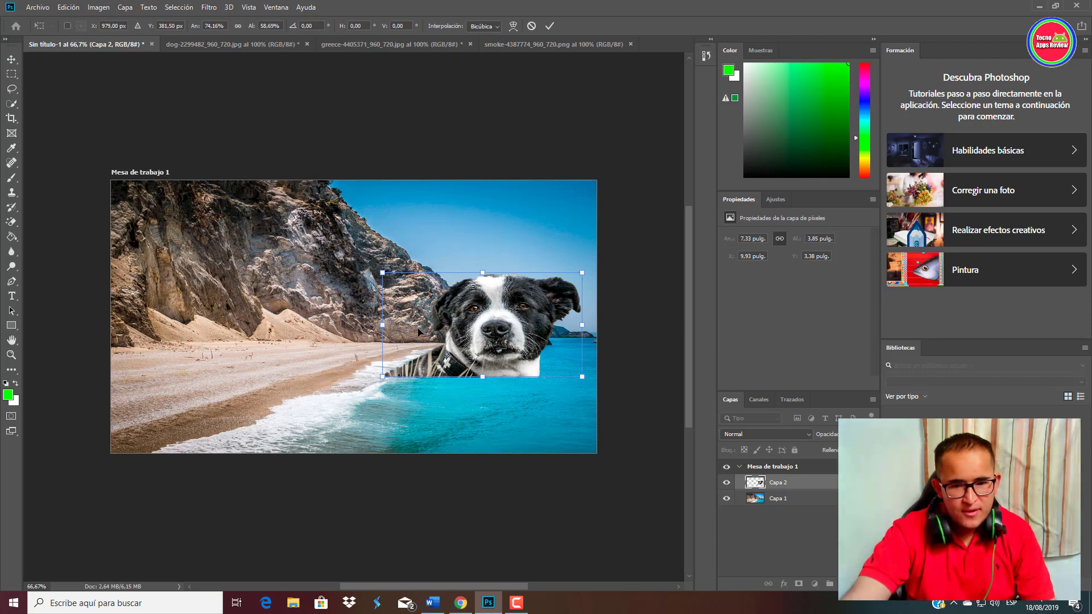
left_click_drag(416, 309, 408, 429)
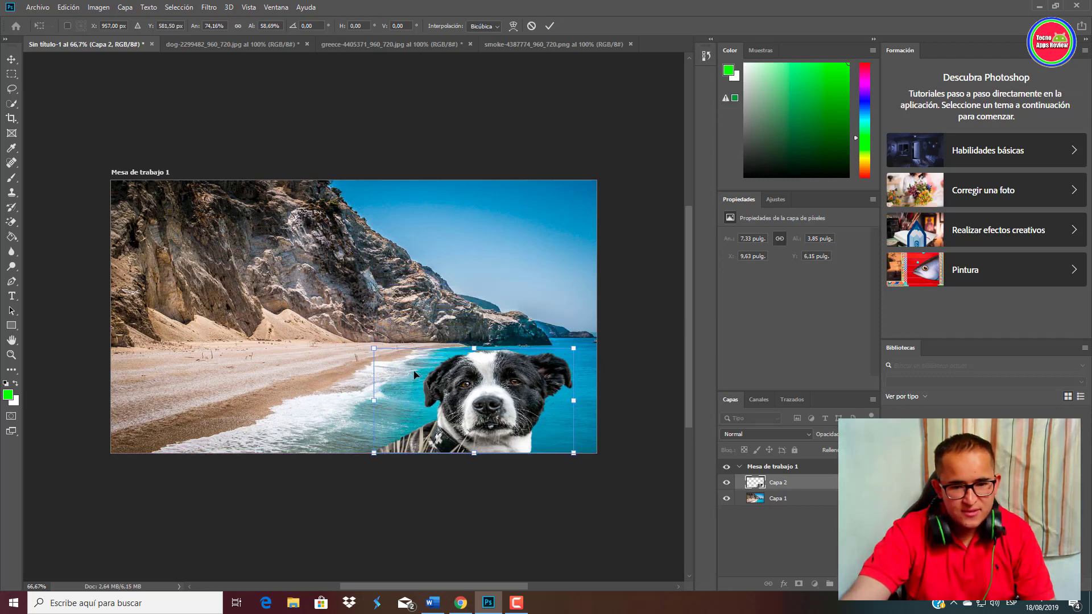
left_click_drag(371, 346, 318, 308)
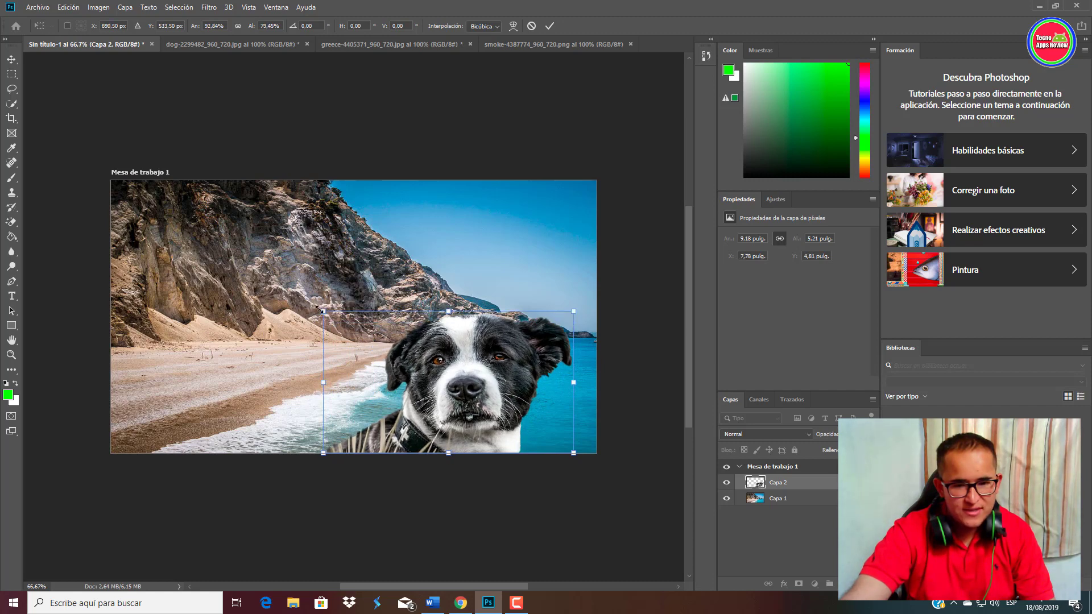
left_click_drag(323, 311, 307, 296)
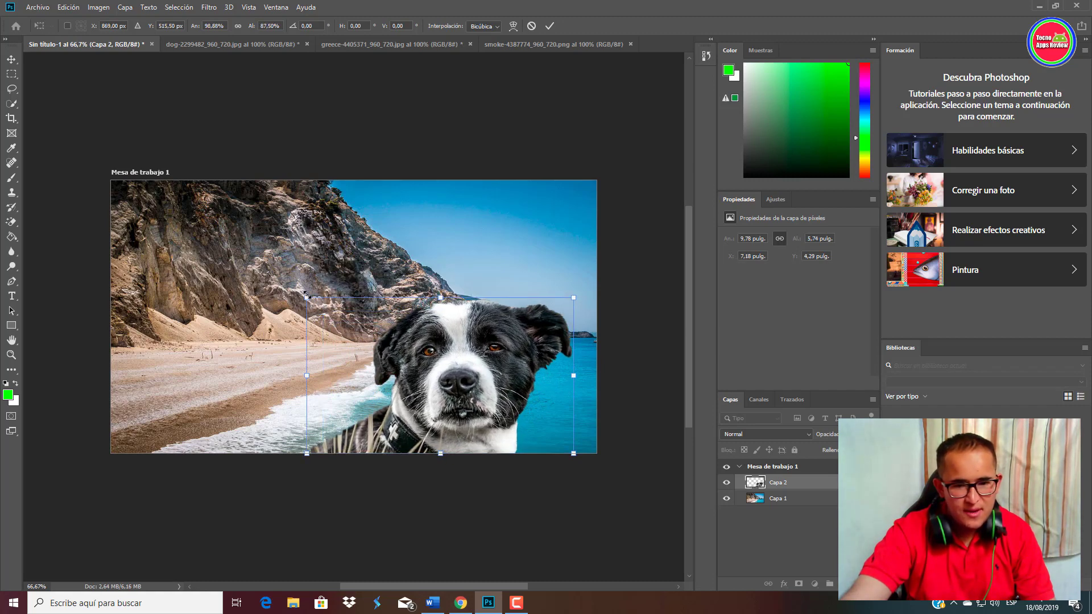
left_click(11, 59)
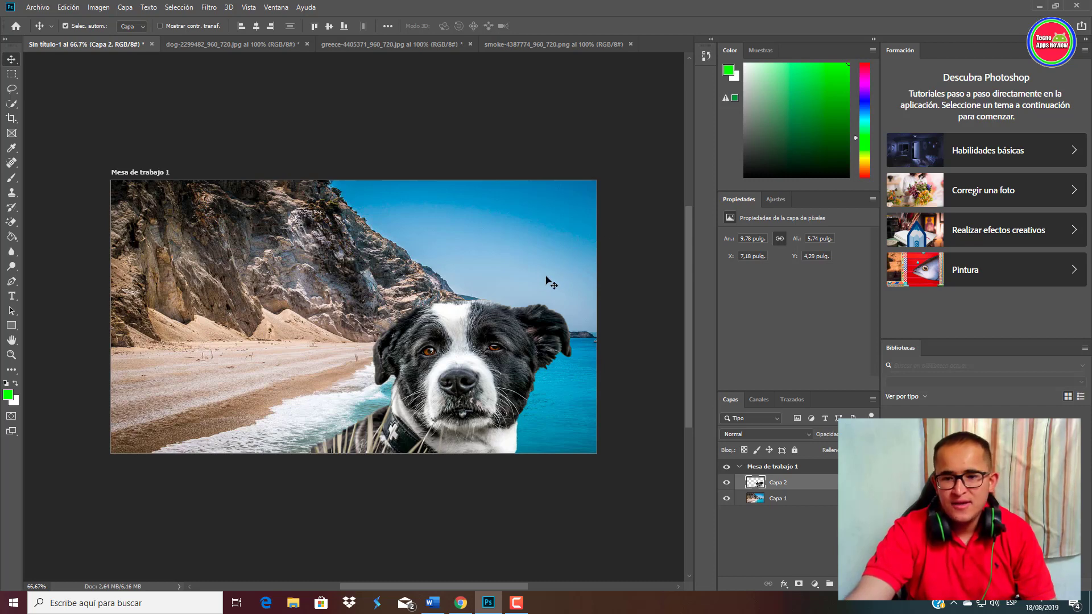
Select Capa 1 in the Layers panel, then reselect the dog layer Capa 2.
left_click(801, 528)
left_click(781, 500)
left_click(752, 485)
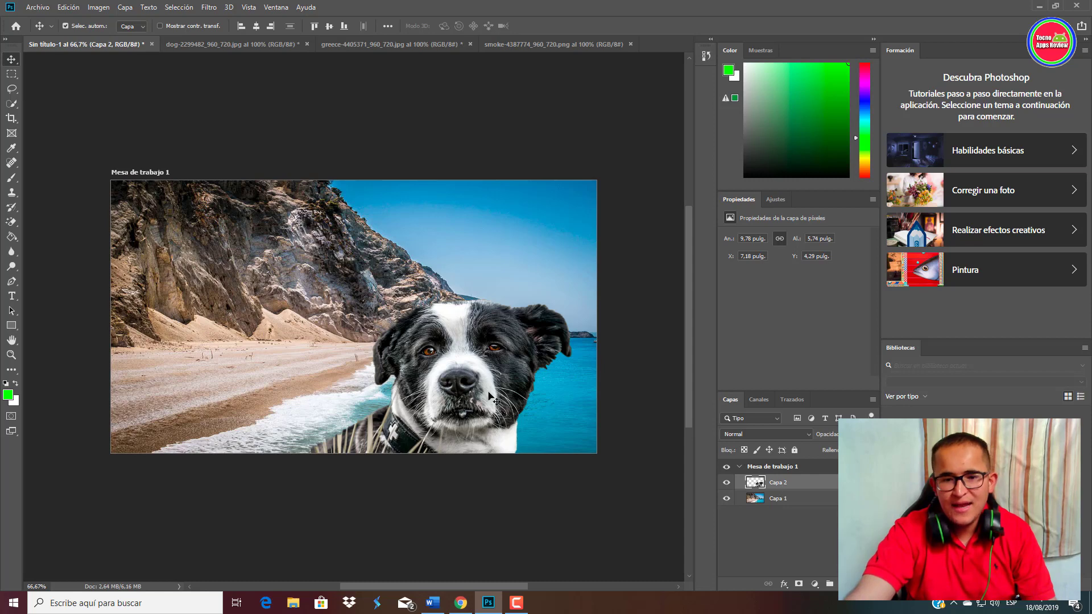
Give the dog layer Capa 2 a single Sombra paralela drop shadow style.
right_click(775, 487)
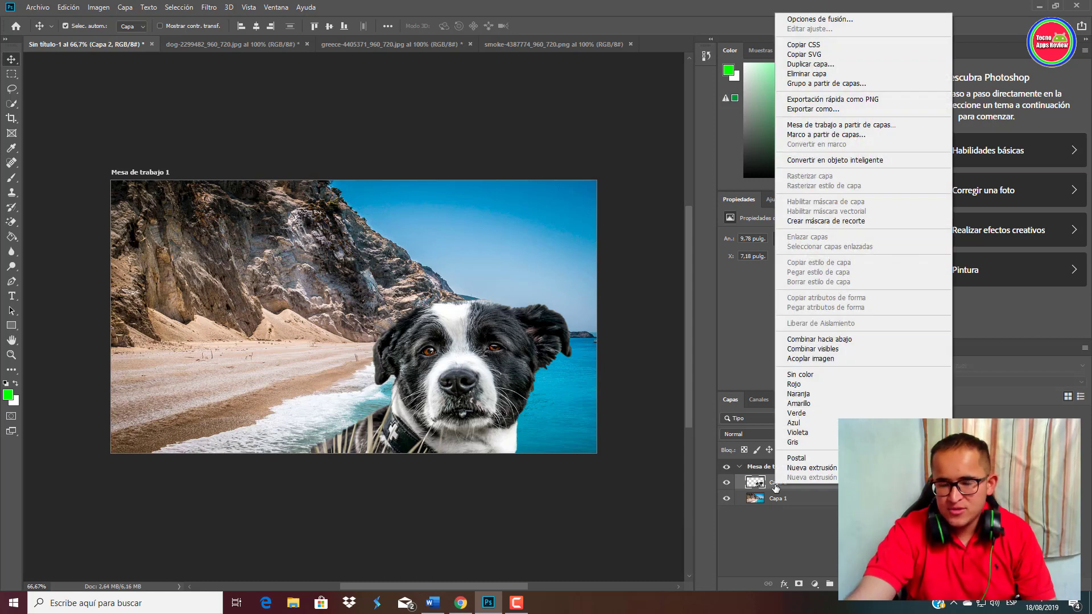
left_click(819, 22)
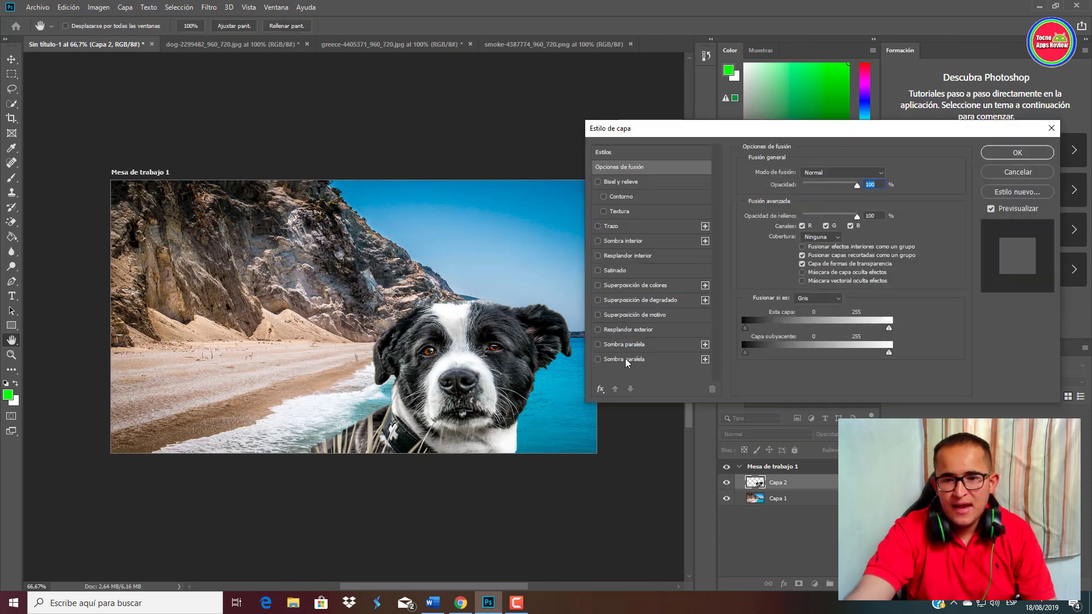
left_click(613, 359)
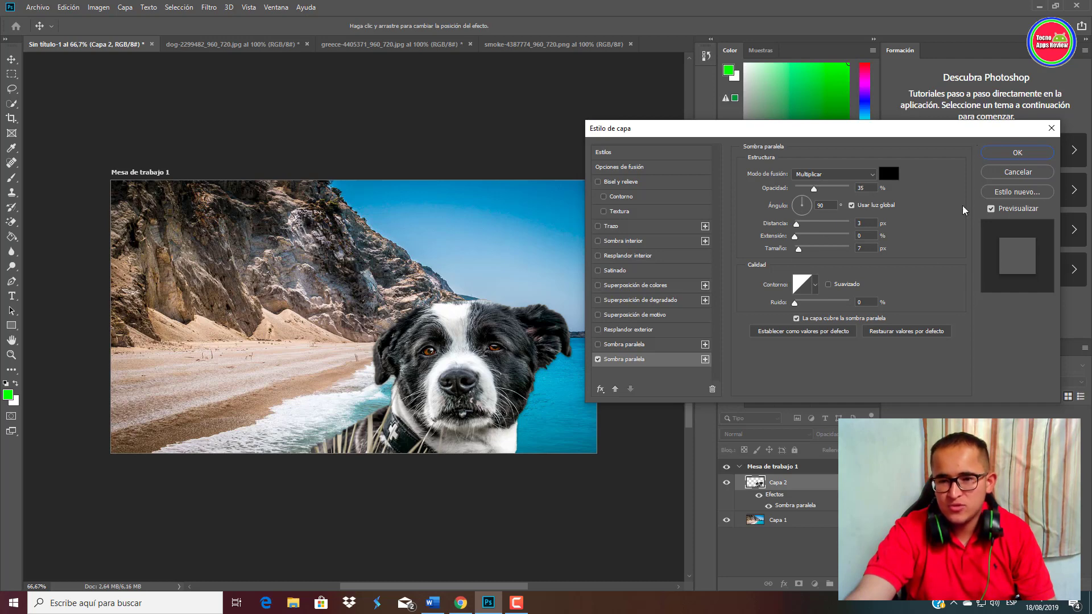
left_click(599, 359)
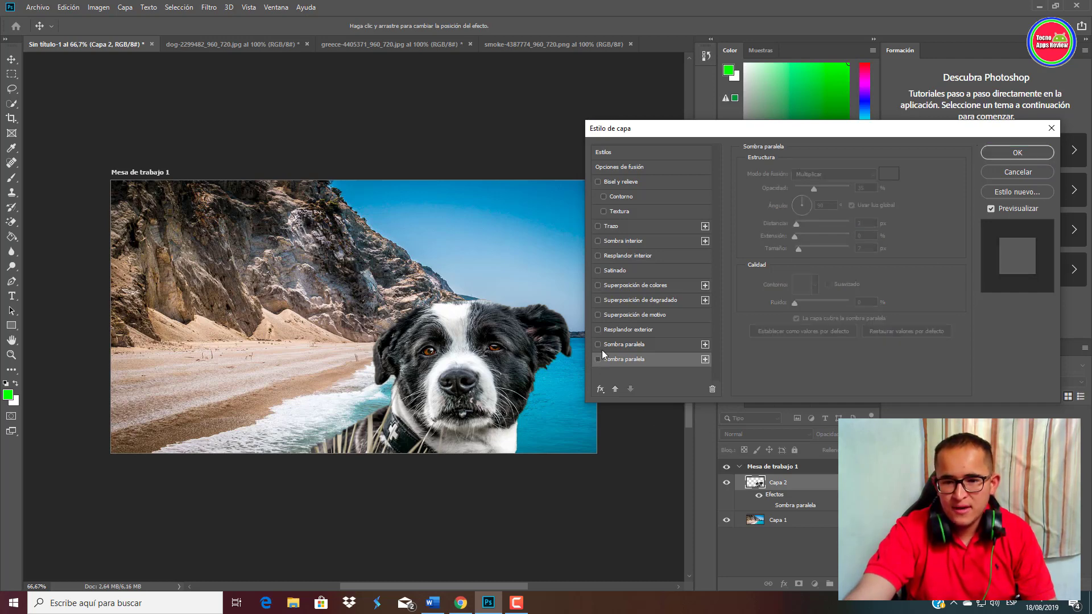
left_click(598, 344)
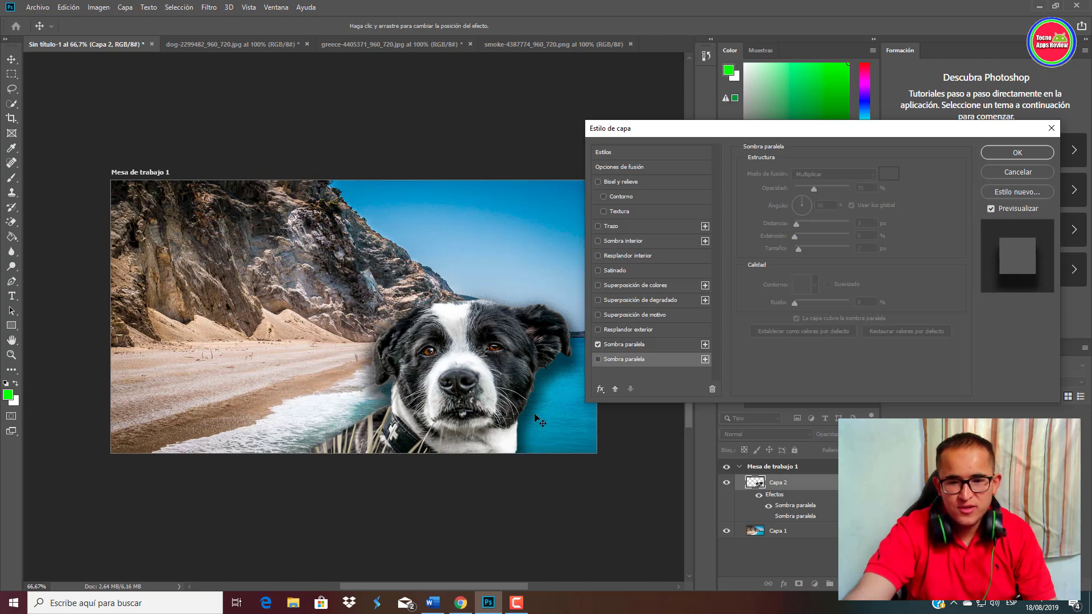
left_click(1006, 153)
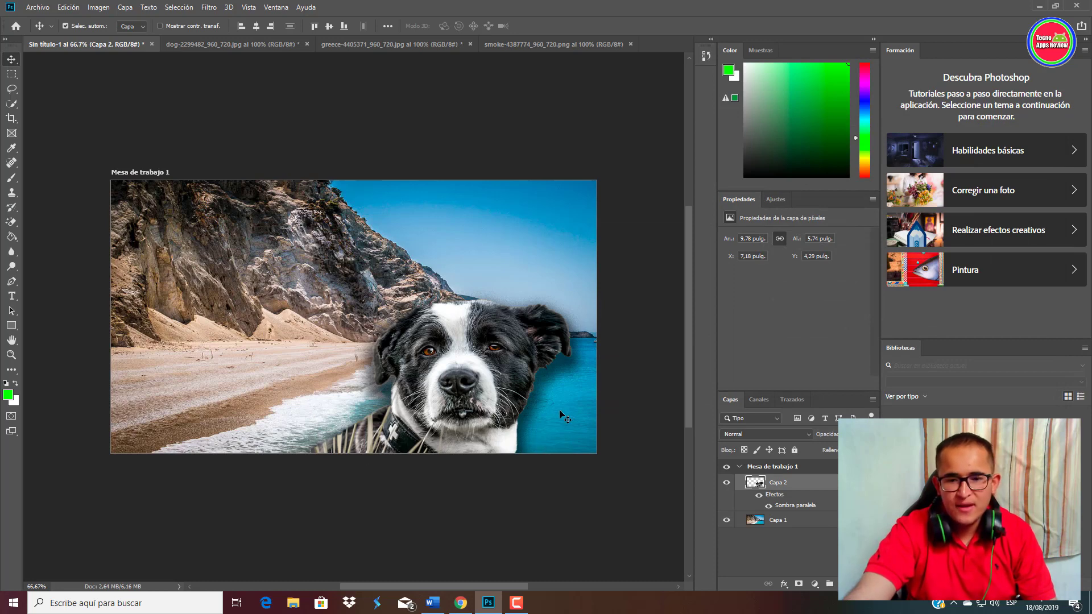
left_click(11, 296)
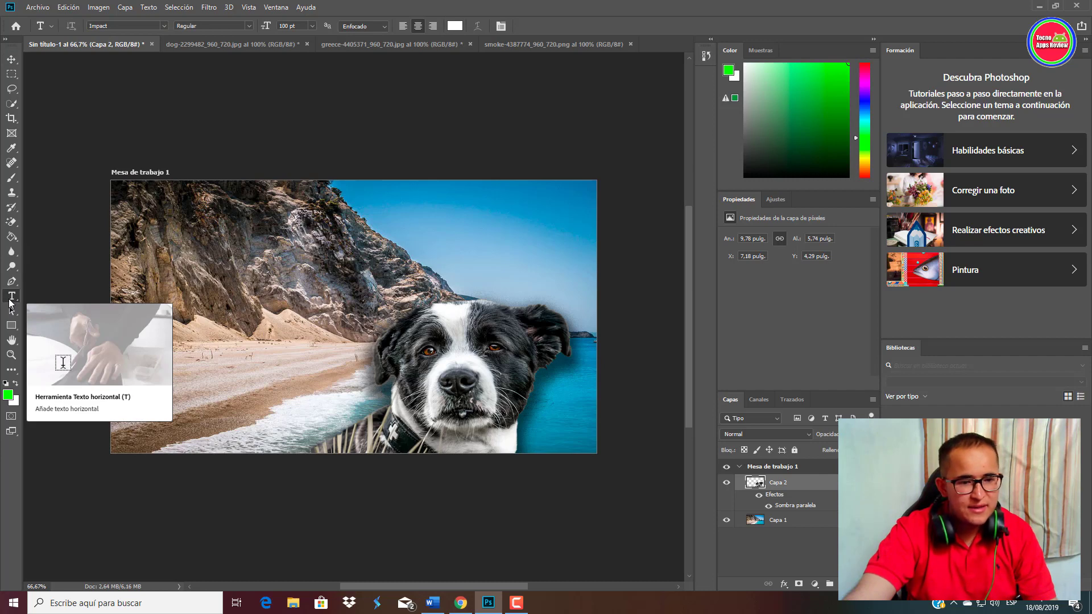
Place an empty text layer on the beach and set the text colour to white.
left_click(248, 286)
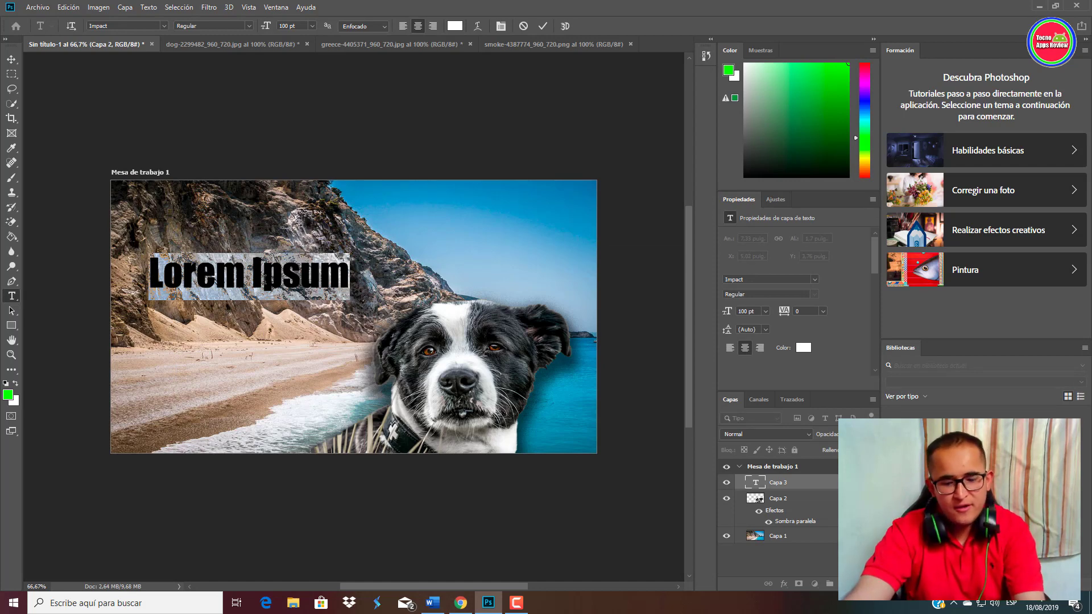
key("BackSpace")
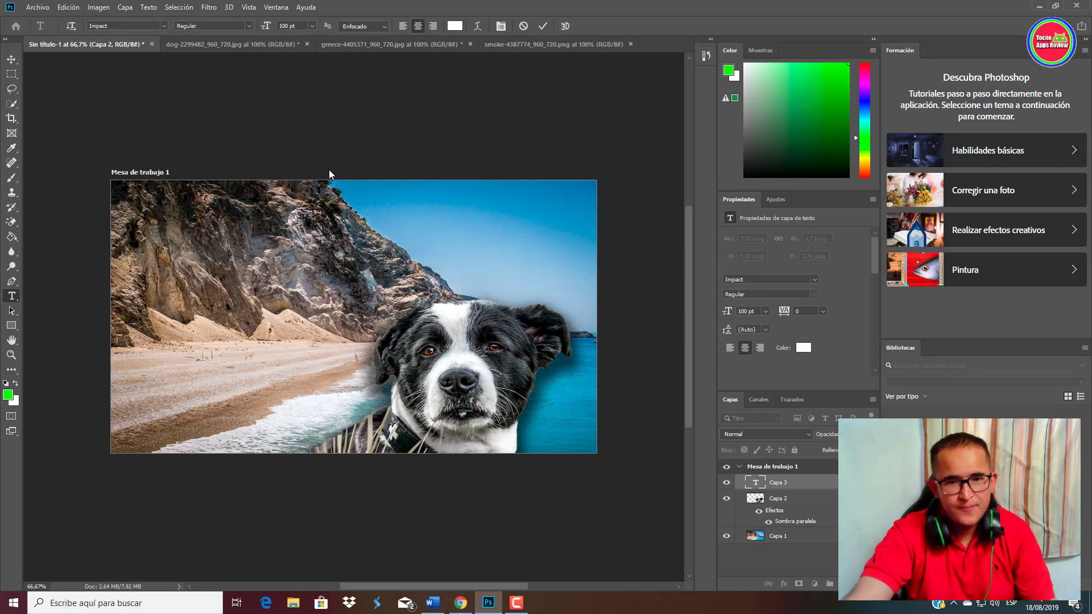
left_click(454, 27)
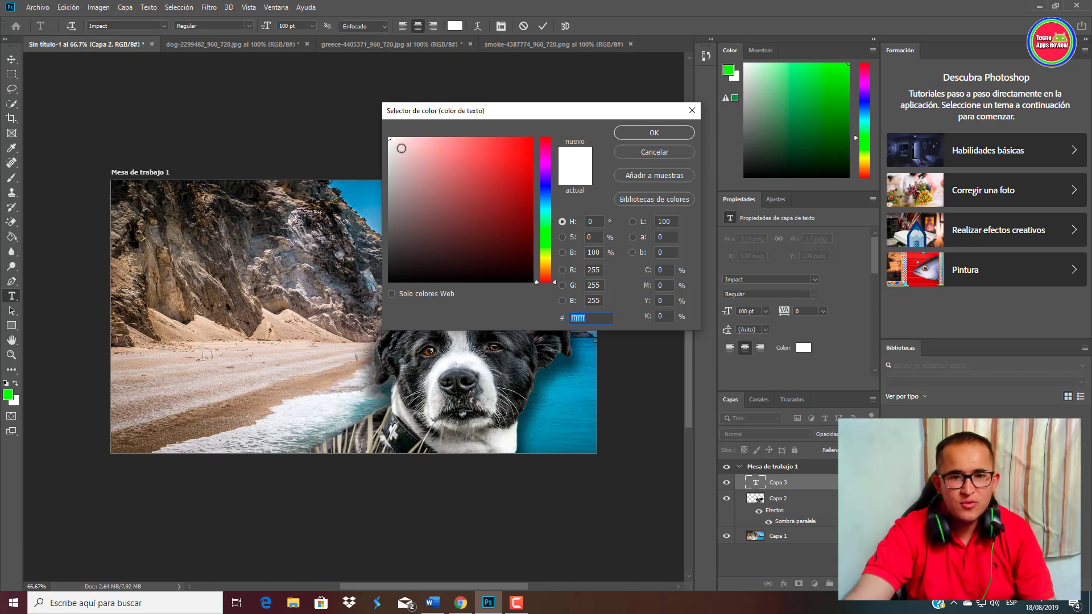
left_click(639, 132)
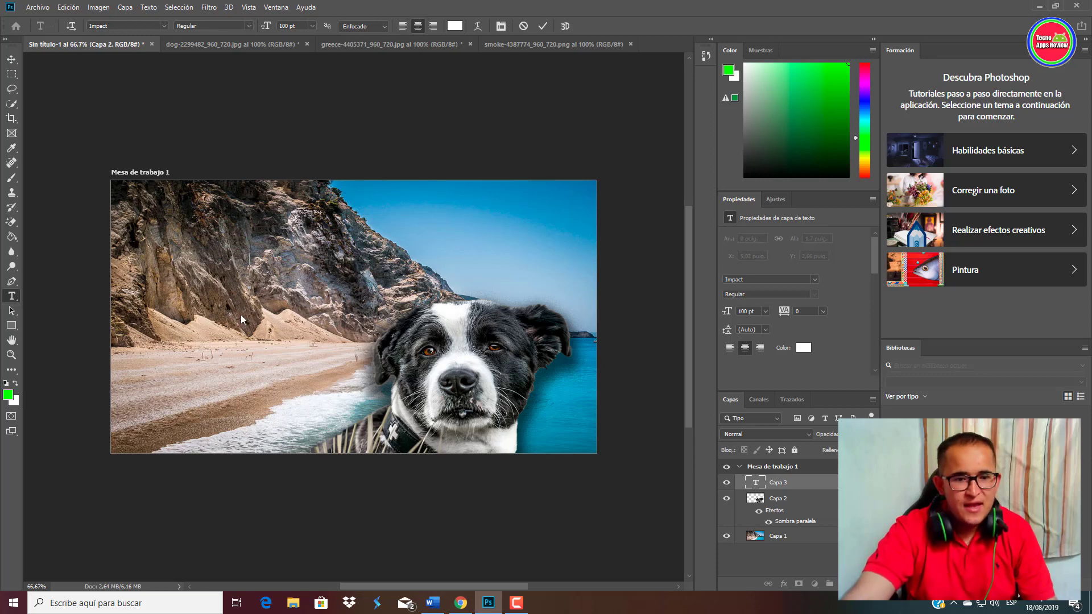
Restart the empty text layer over the beach centre, then bring up the Word notes.
key("Escape")
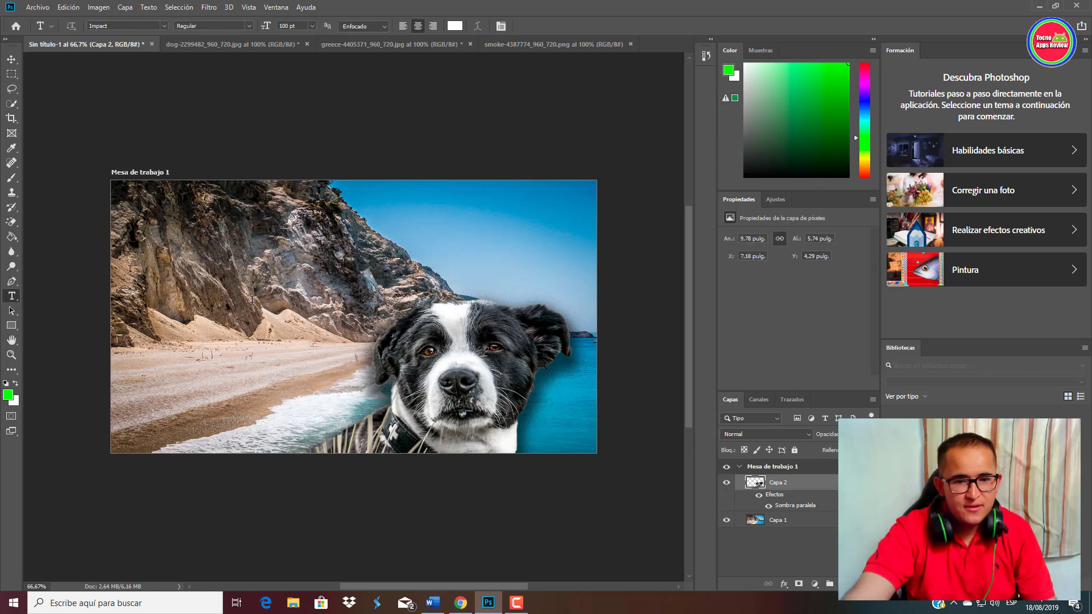
left_click(252, 300)
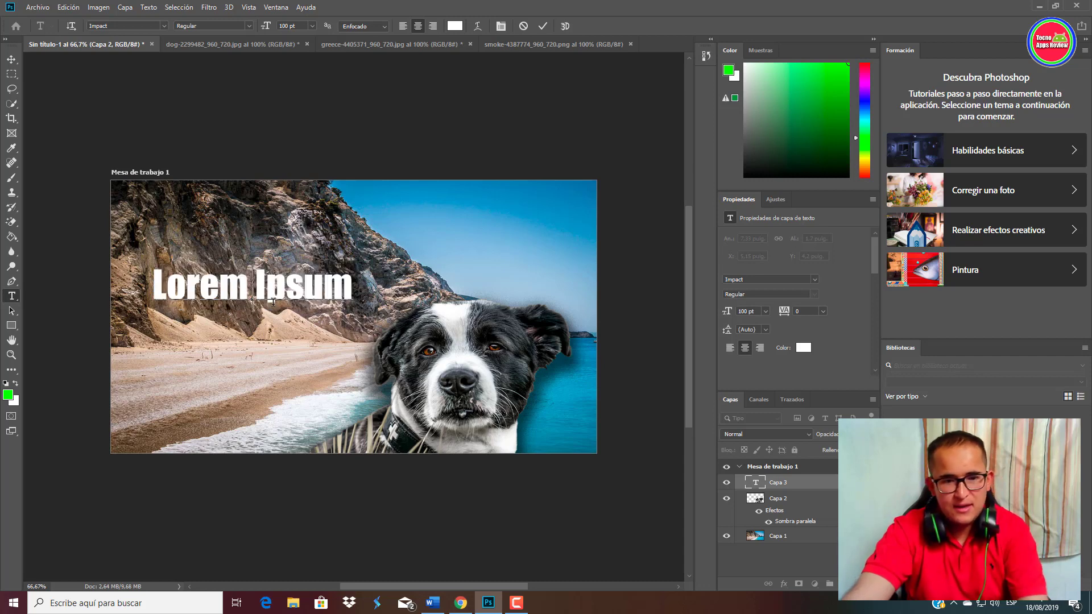
key("BackSpace")
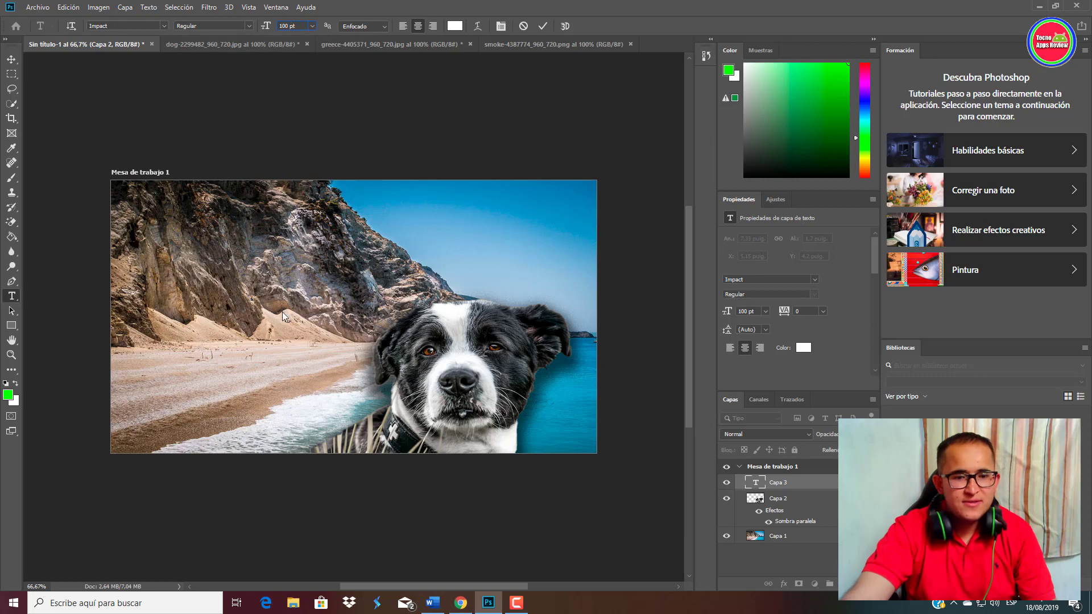
left_click(306, 319)
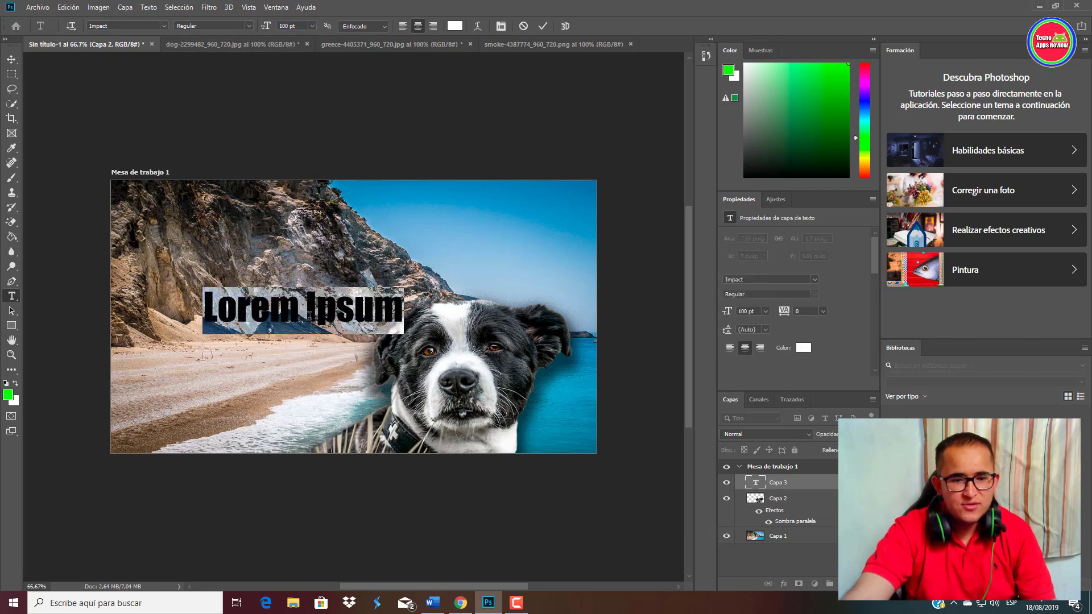
key("BackSpace")
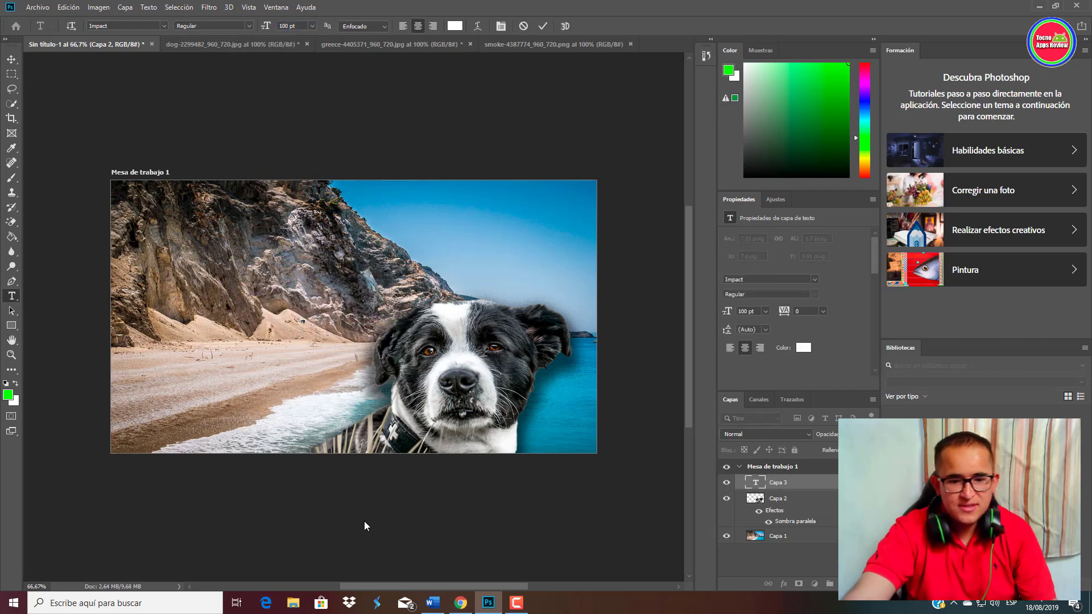
left_click(433, 603)
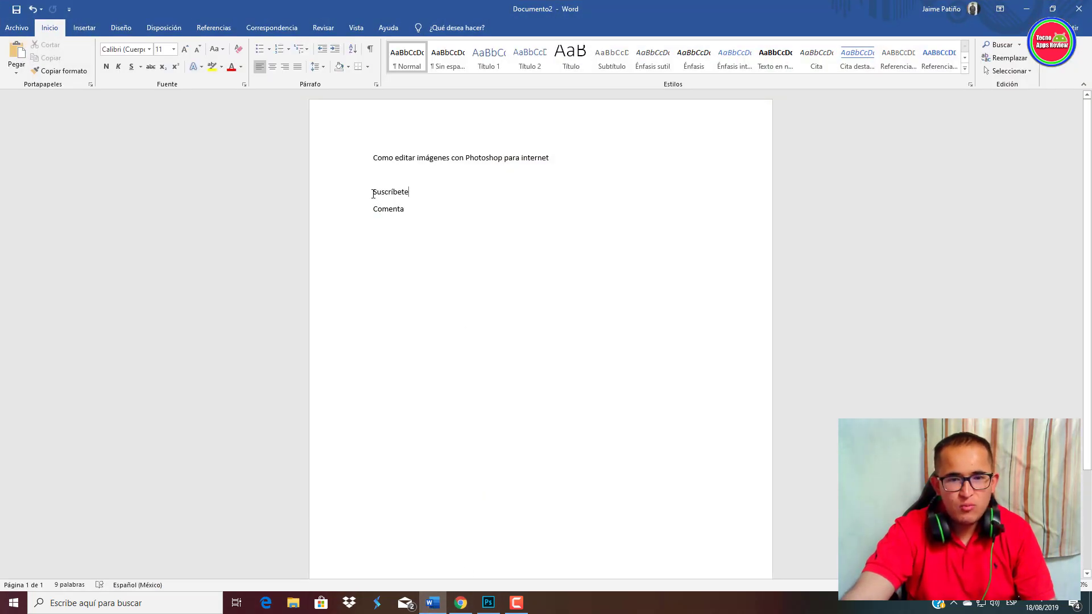
Copy the word 'Suscríbete' from Documento2 and switch back to Photoshop.
left_click_drag(372, 194, 404, 195)
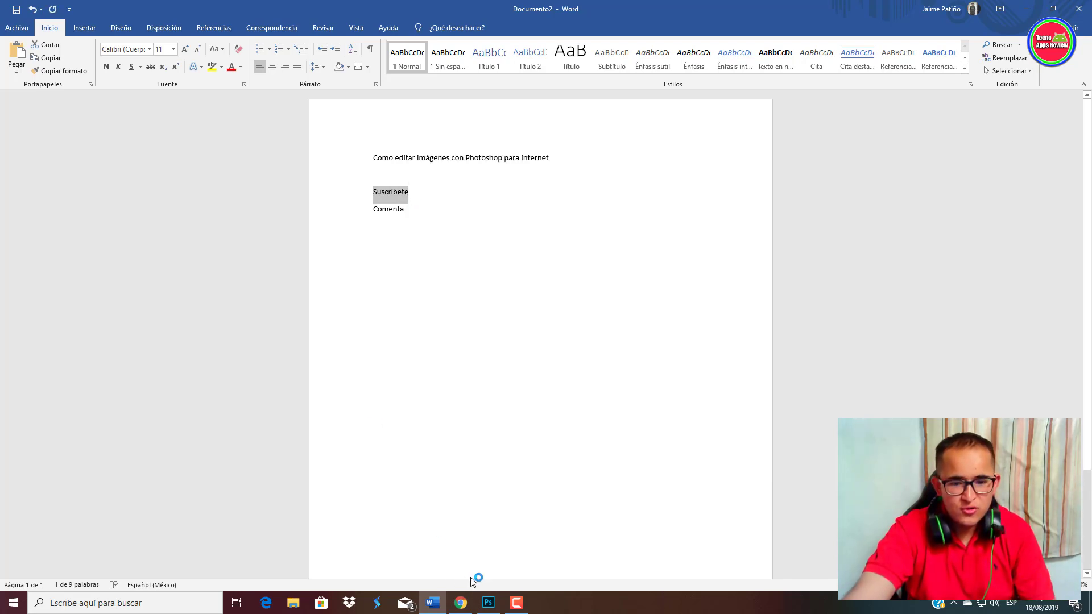
key("ctrl+c")
left_click(488, 603)
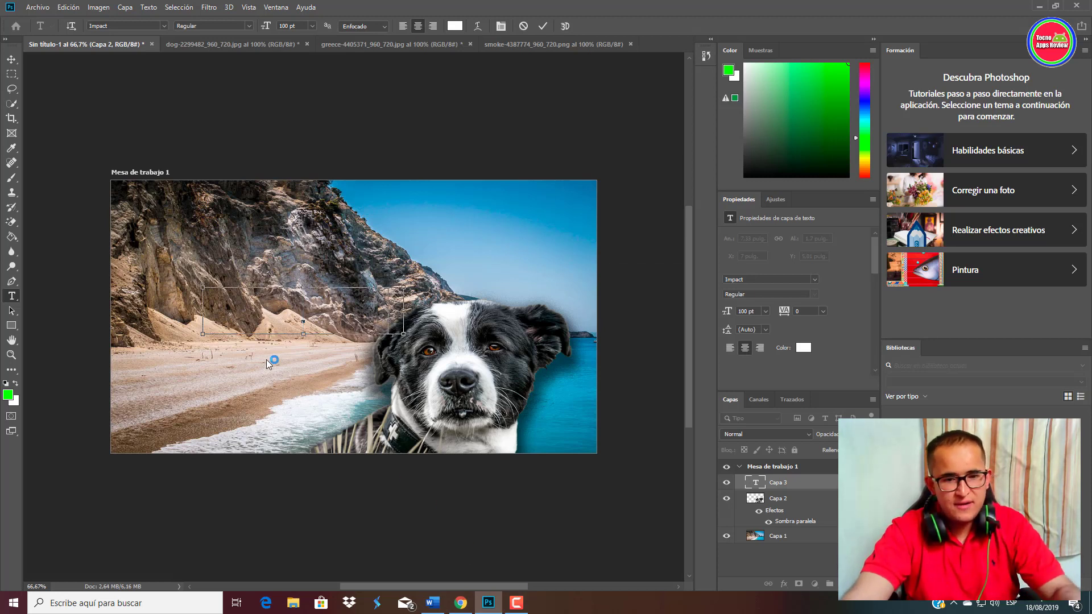
Paste 'Suscríbete' as white Impact text and enlarge it to about 198 pt over the upper-left beach.
key("ctrl+v")
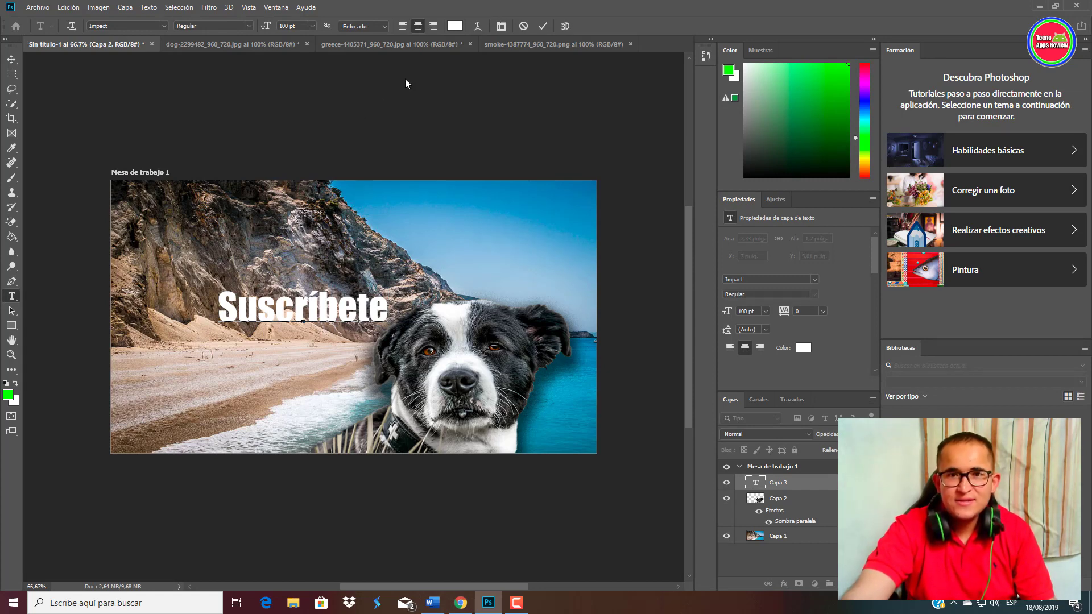
left_click(8, 61)
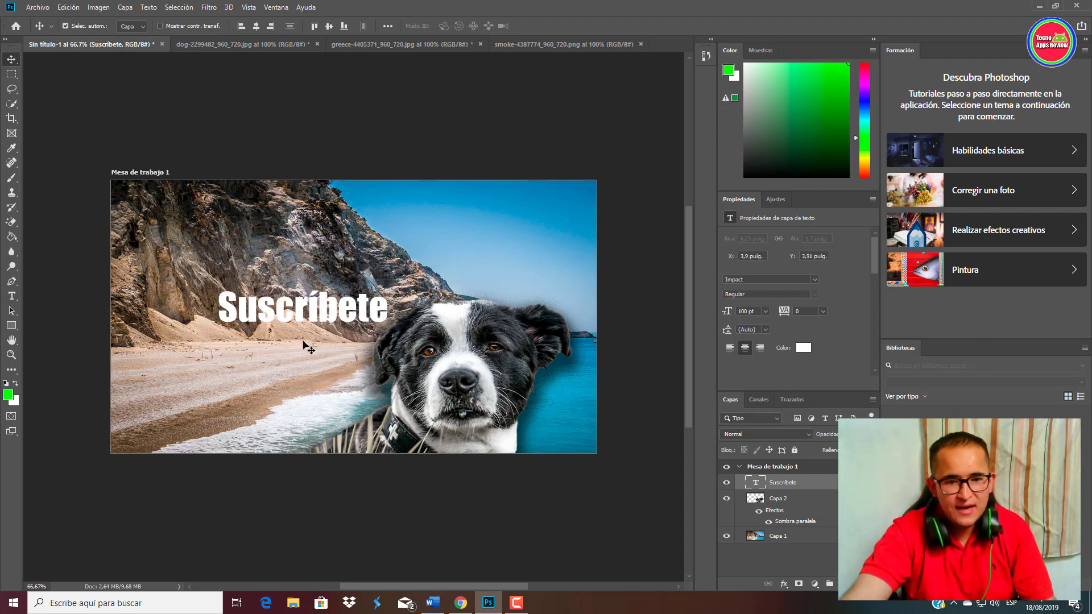
key("ctrl")
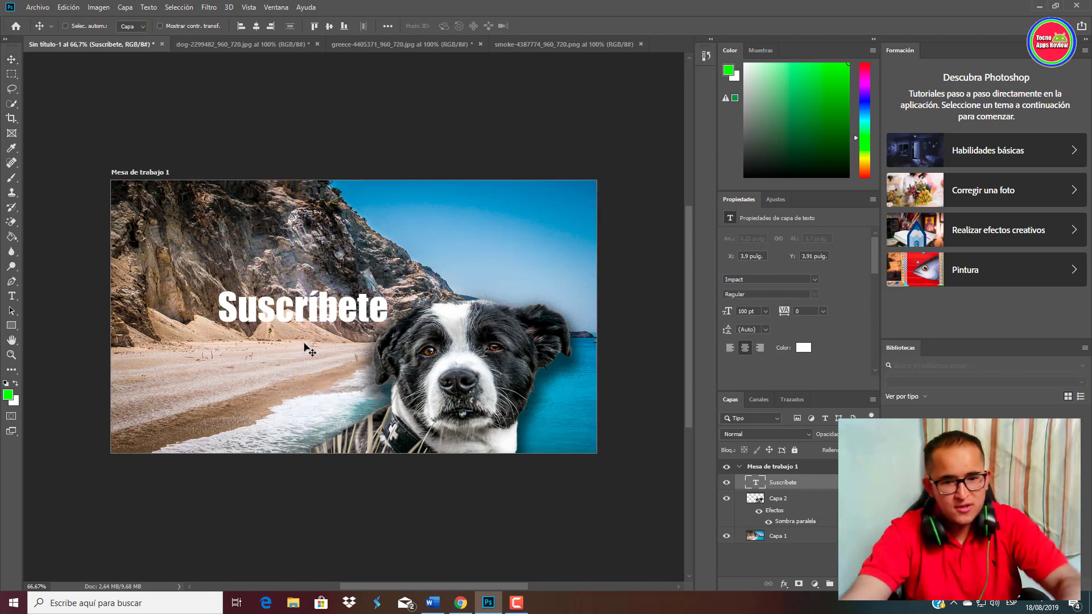
key("ctrl+t")
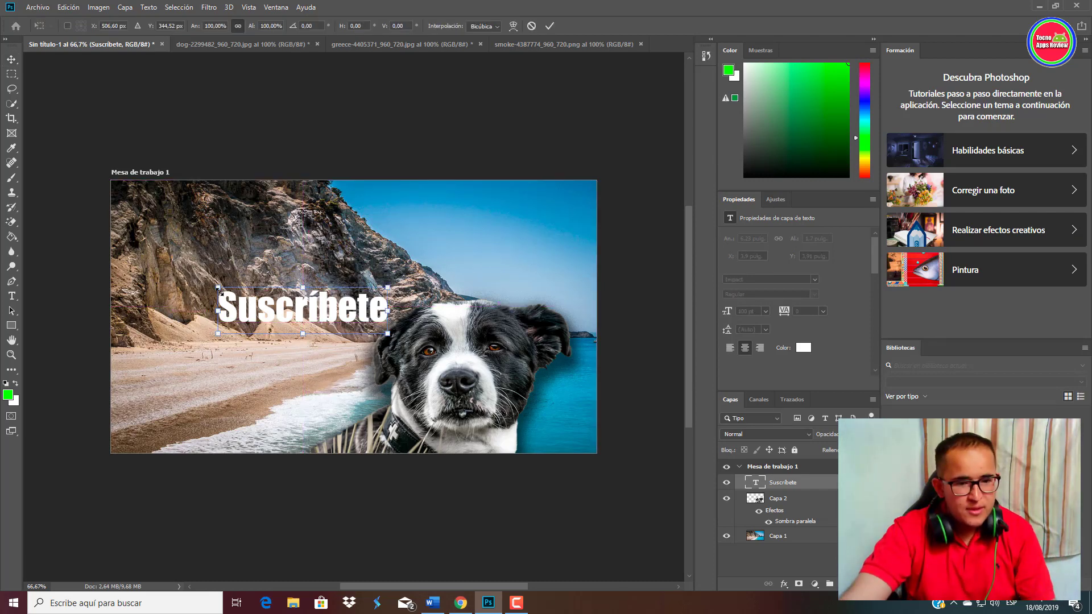
left_click_drag(218, 288, 154, 241)
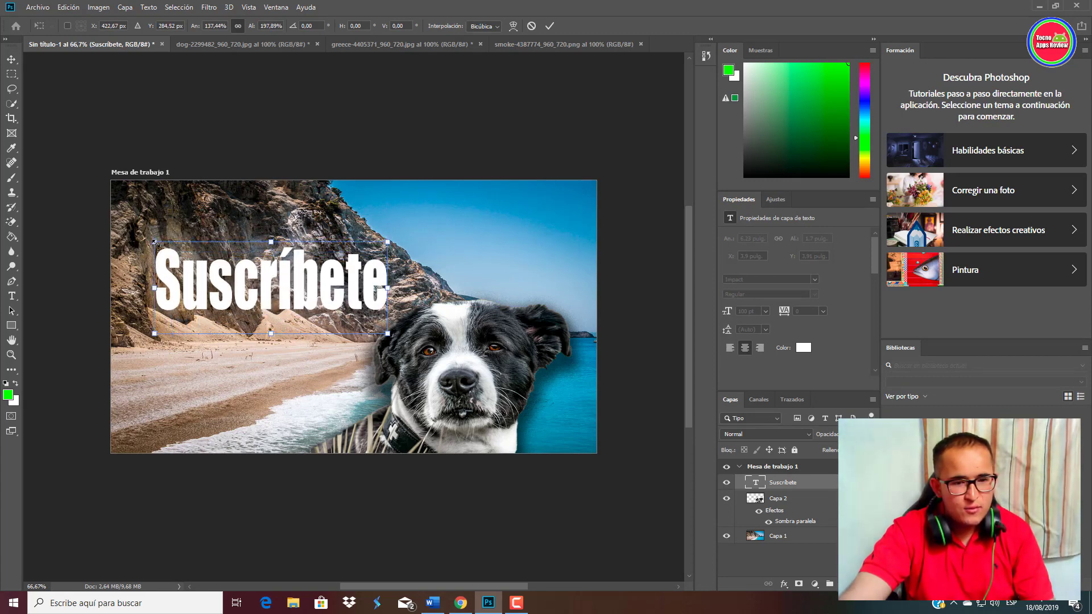
left_click(9, 60)
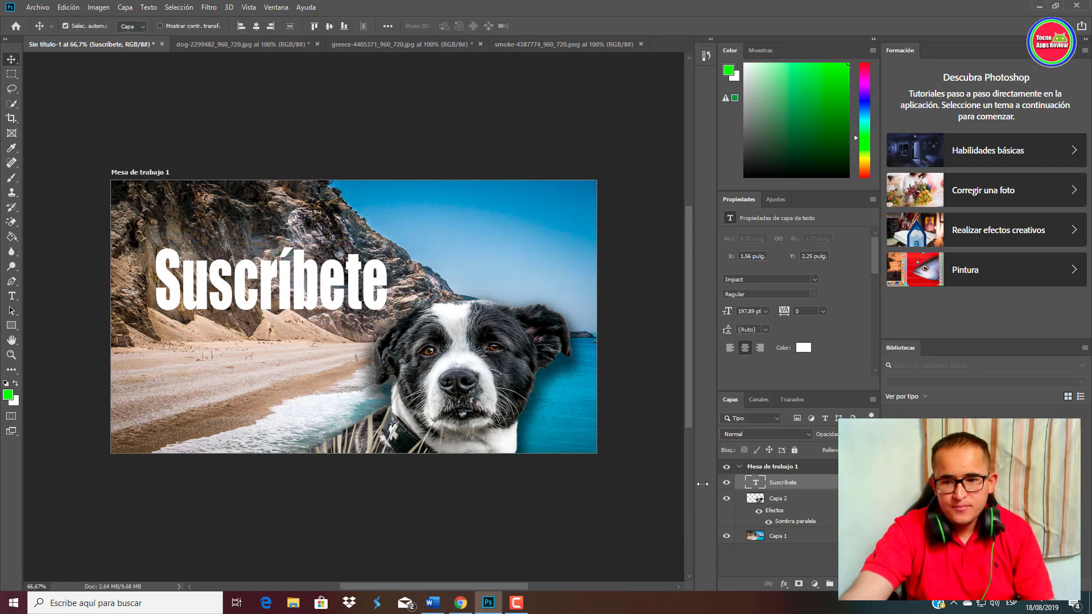
Give the Suscríbete text layer a Sombra paralela drop shadow style.
right_click(787, 484)
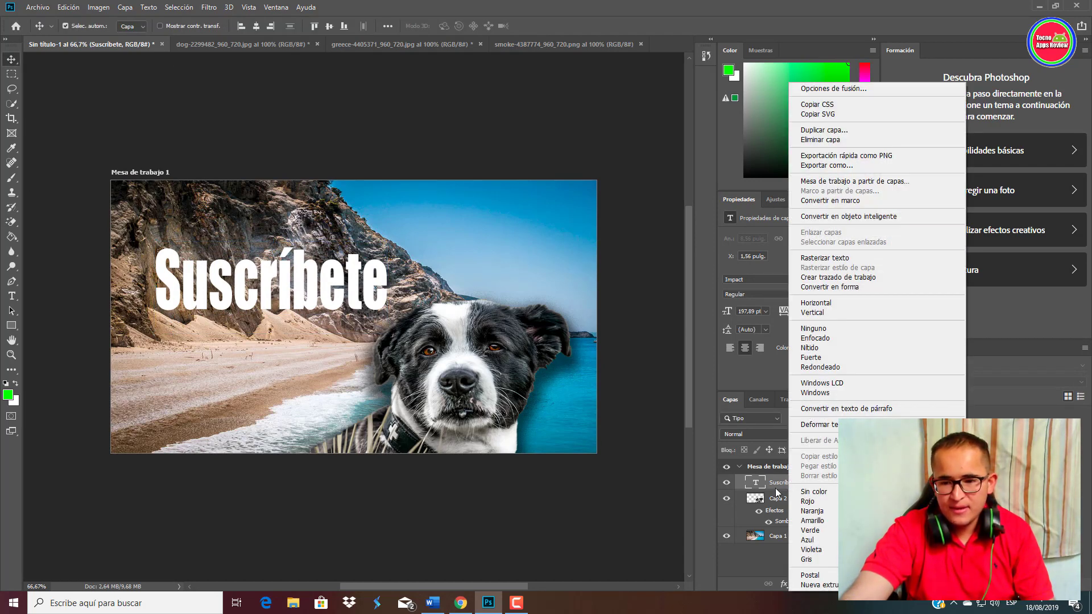
left_click(824, 90)
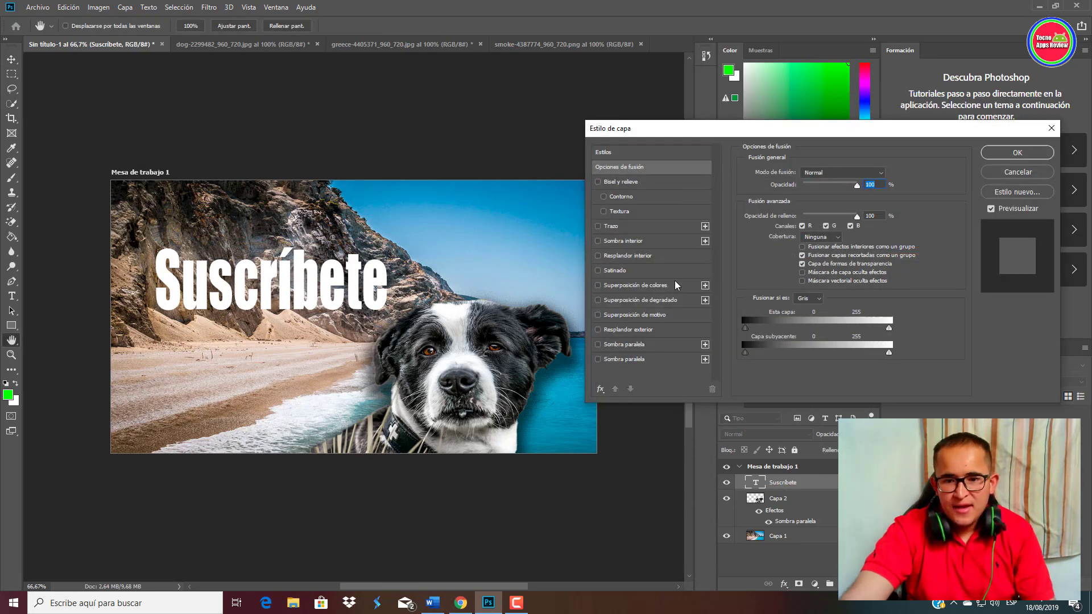
left_click(599, 330)
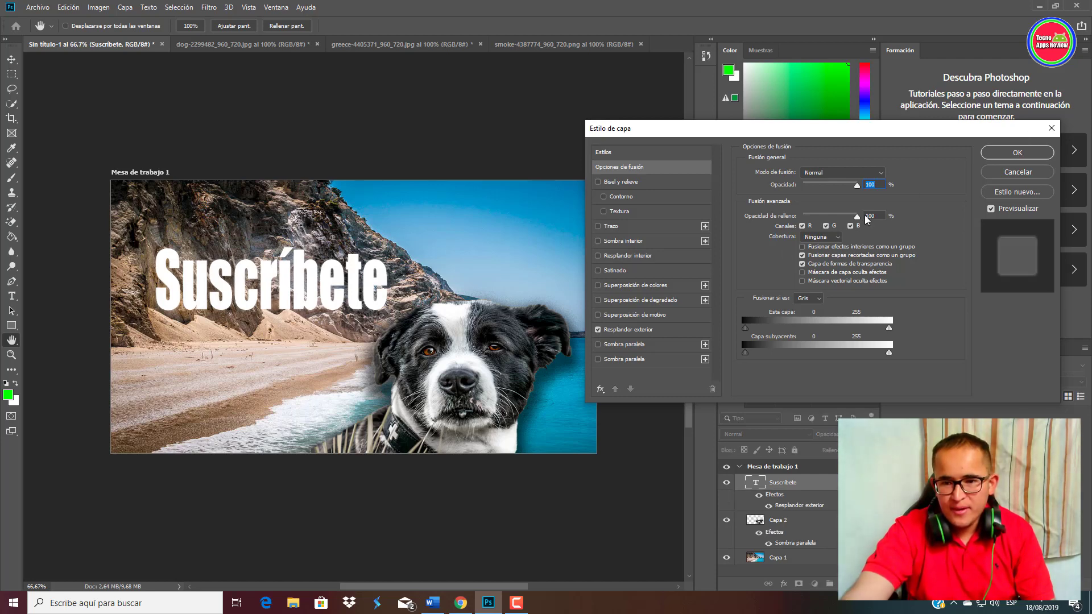
left_click(597, 330)
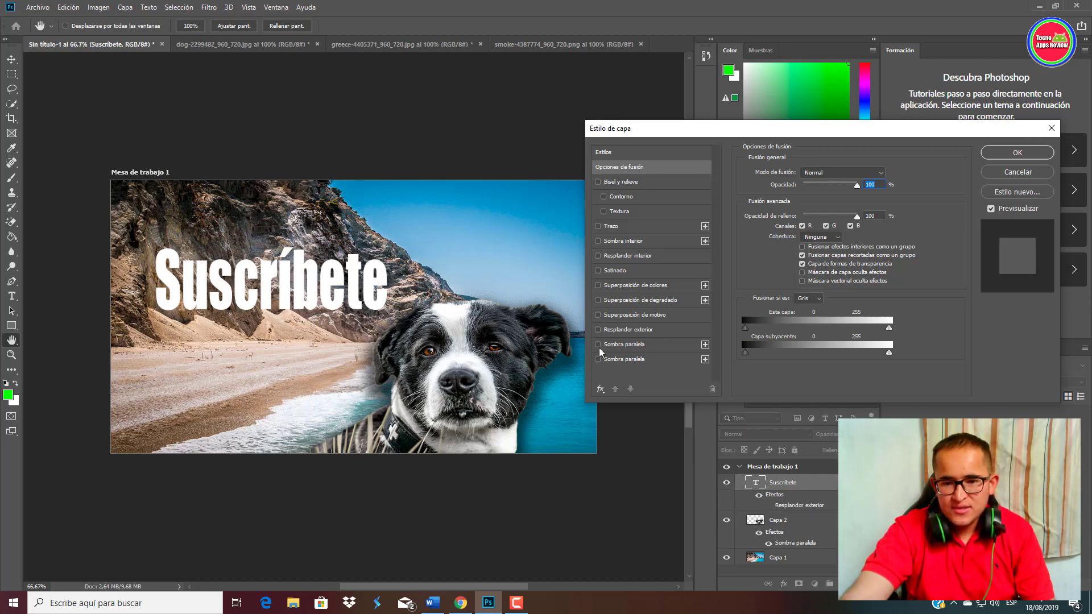
left_click(599, 345)
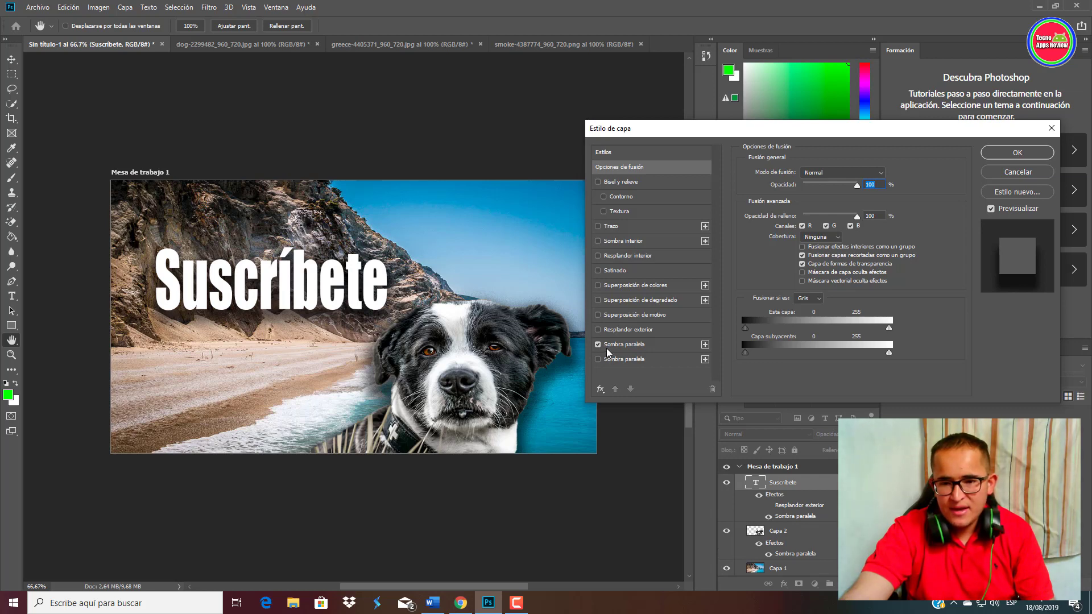
left_click(1016, 153)
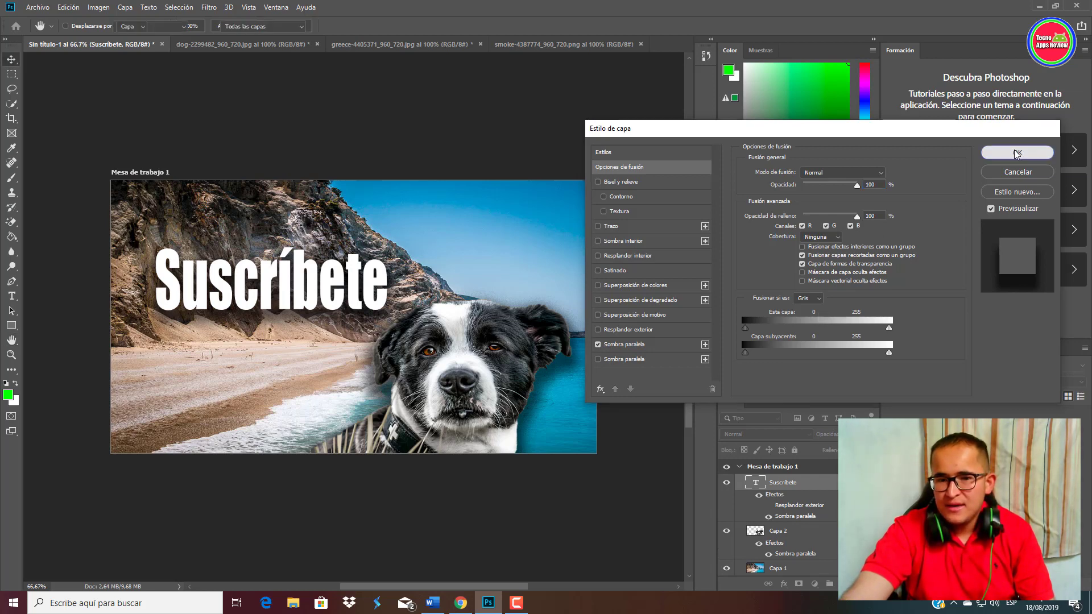
Lower the Suscríbete text slightly and tilt it to -8.29°.
left_click_drag(305, 299, 307, 325)
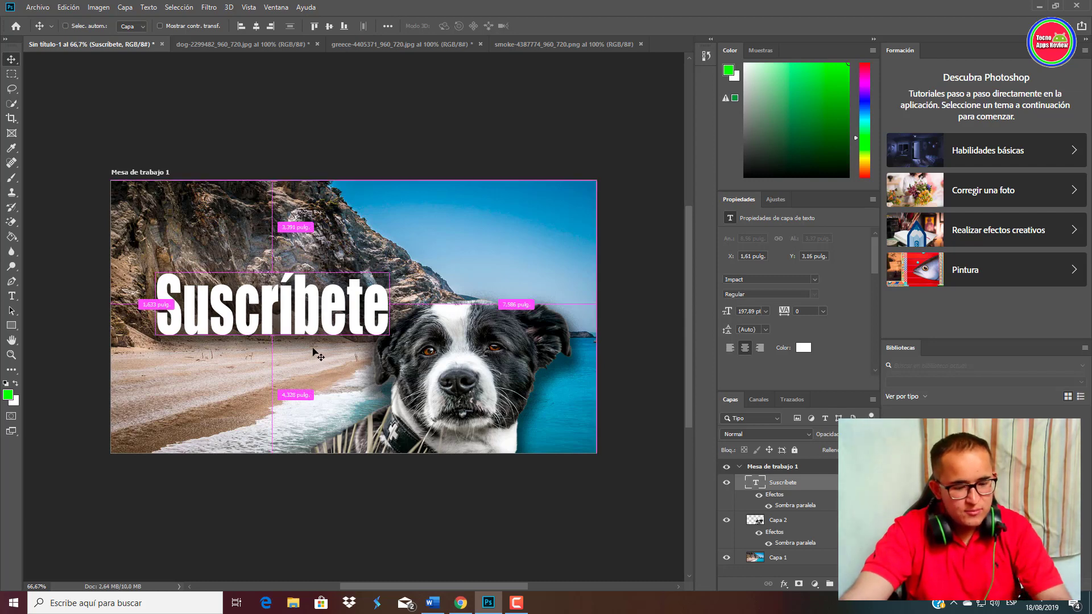
key("ctrl+t")
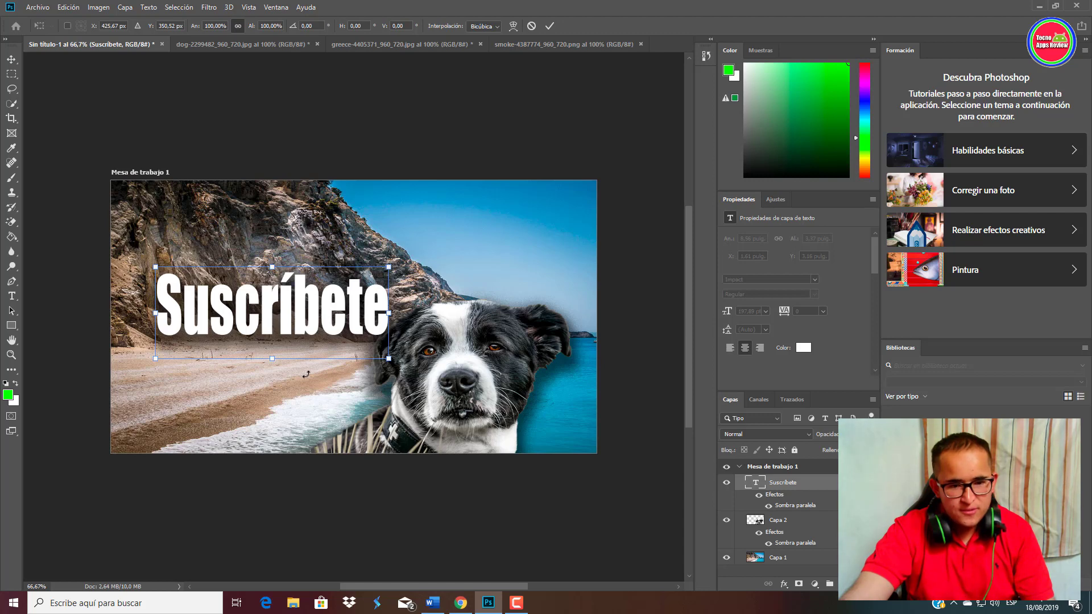
mouse_move(312, 378)
left_mouse_down()
mouse_move(307, 392)
mouse_move(322, 368)
mouse_move(315, 352)
left_mouse_up()
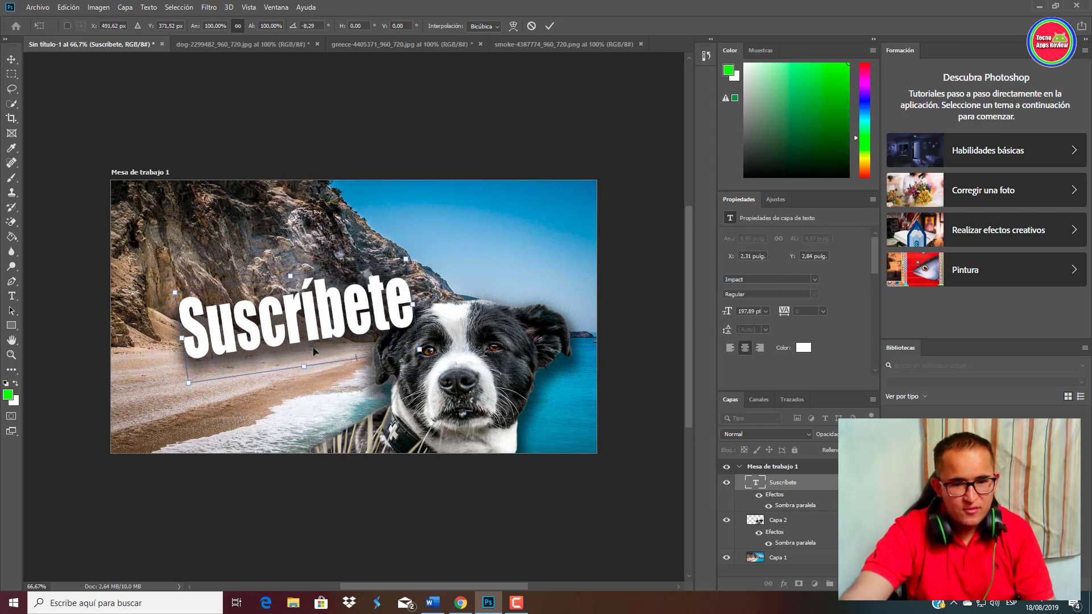
left_click(12, 59)
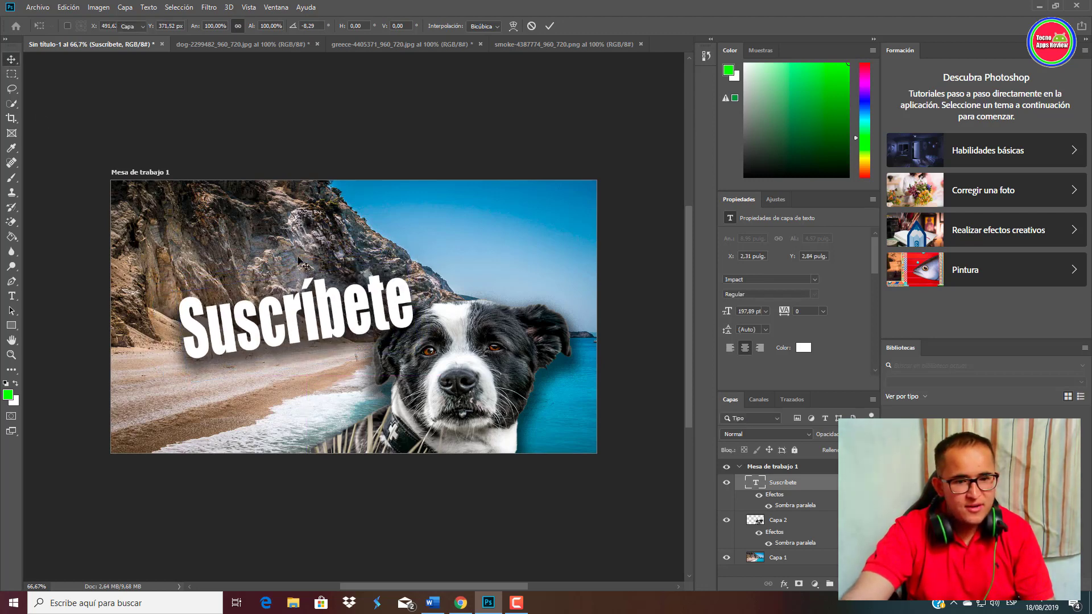
left_click(12, 74)
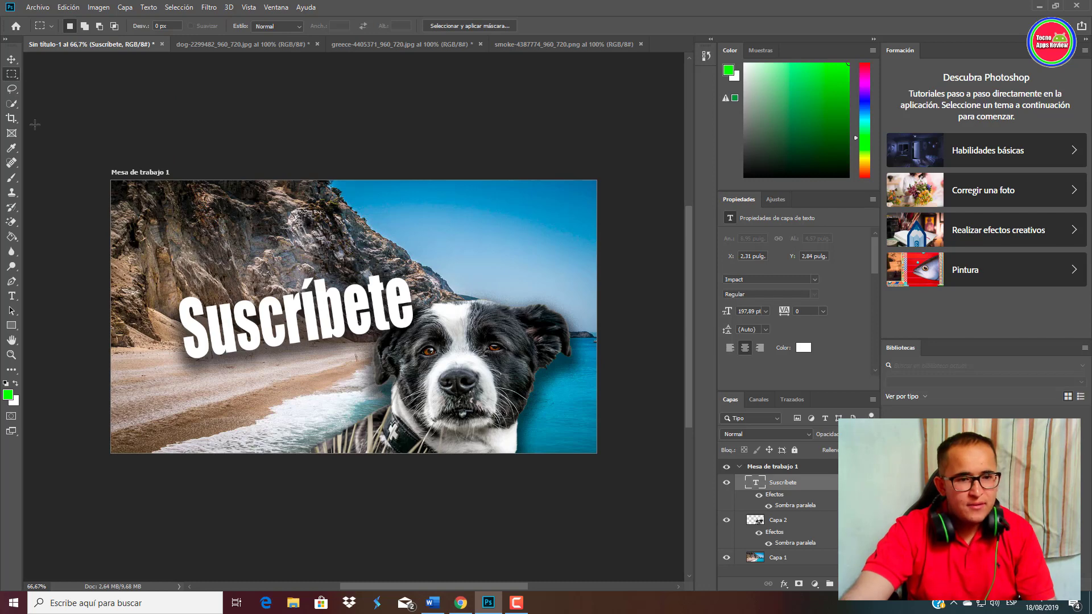
Select the whole artboard and add a new layer, Capa 3.
left_click_drag(111, 181, 626, 496)
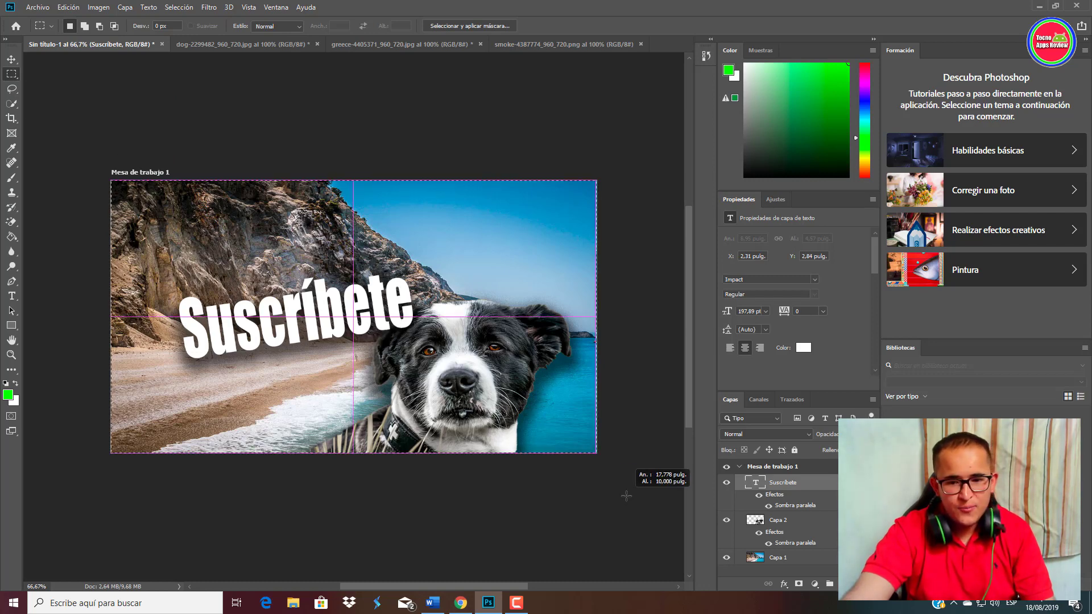
right_click(363, 405)
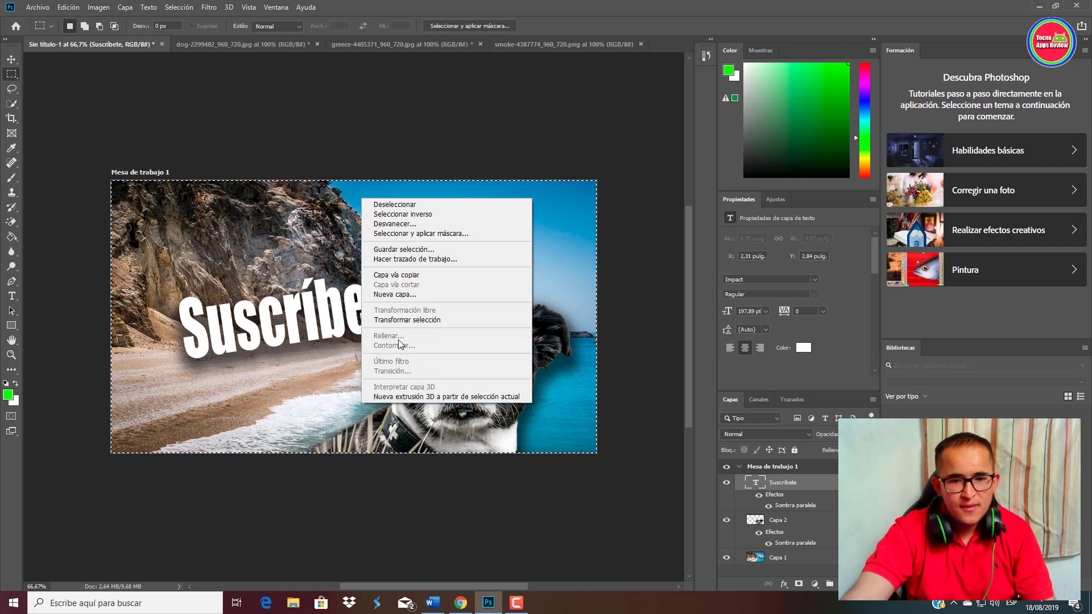
left_click(405, 295)
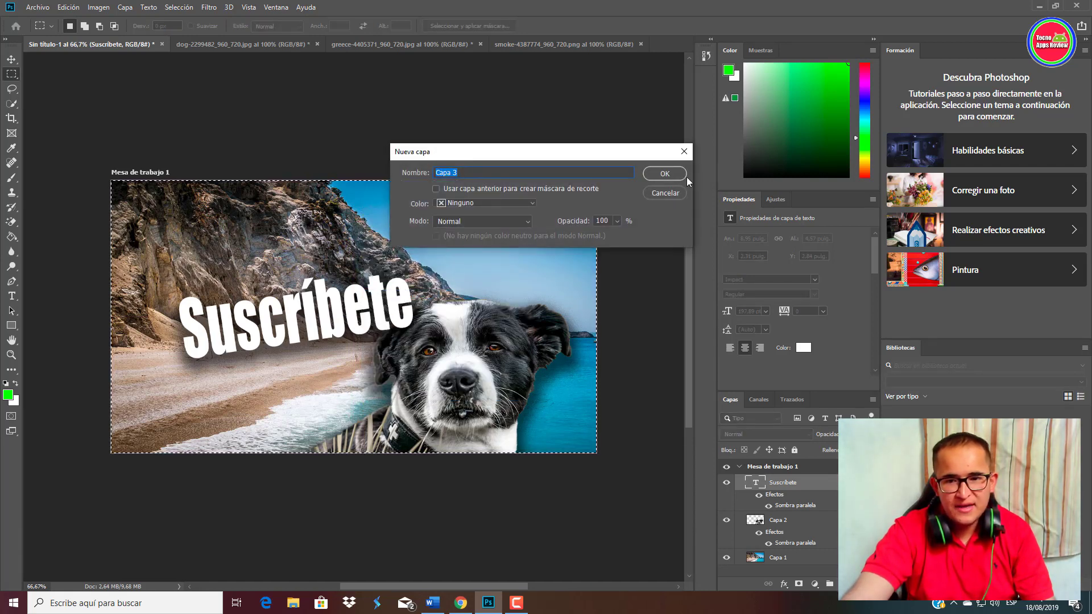
left_click(664, 174)
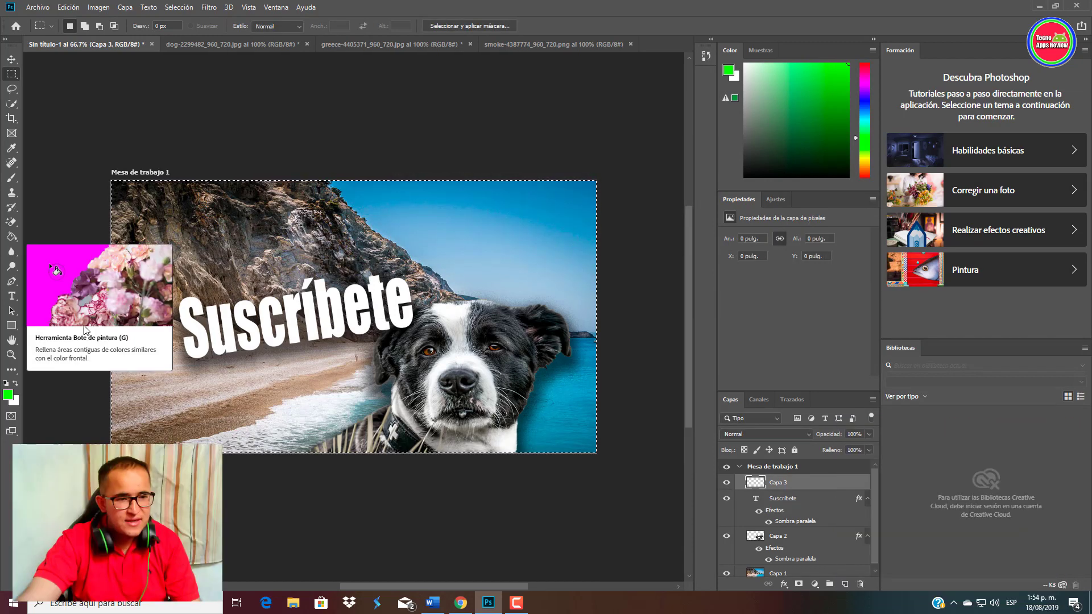
Fill Capa 3 with blue and set its opacity to 21%.
left_click(12, 237)
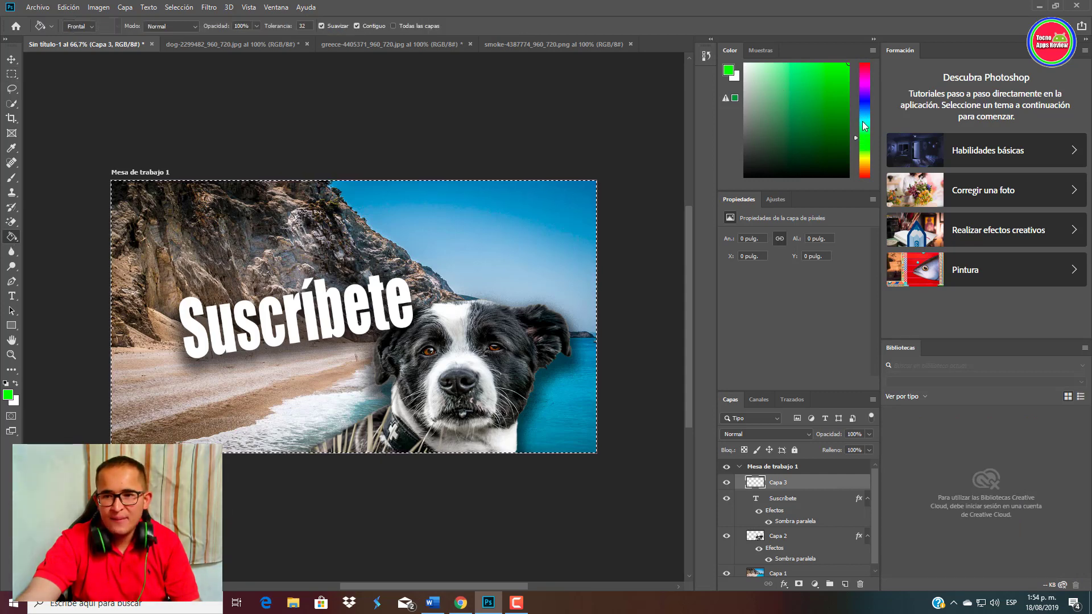
left_click_drag(864, 127, 864, 106)
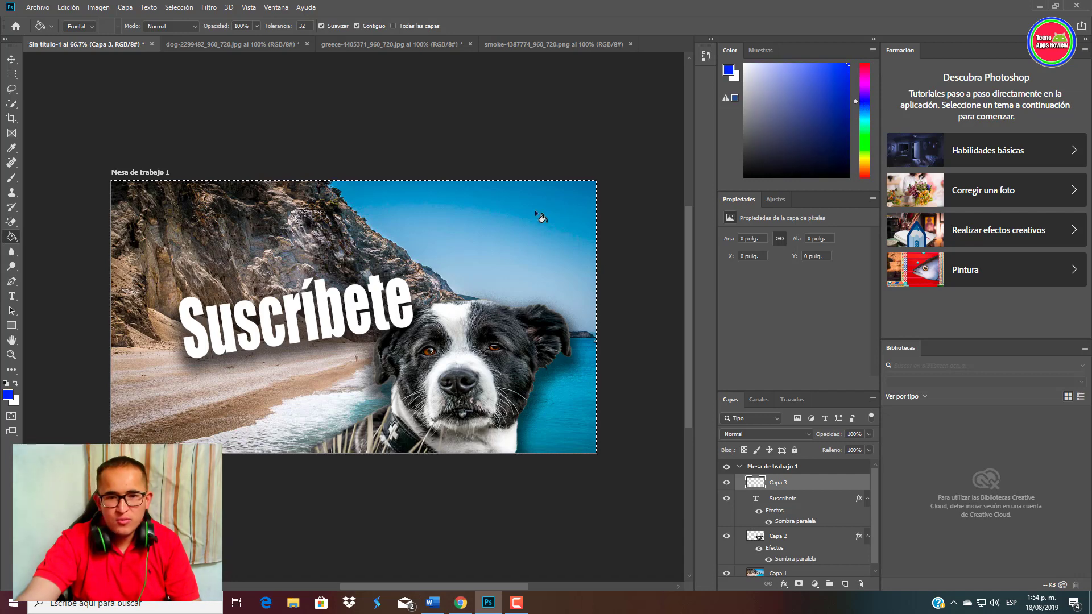
left_click(469, 243)
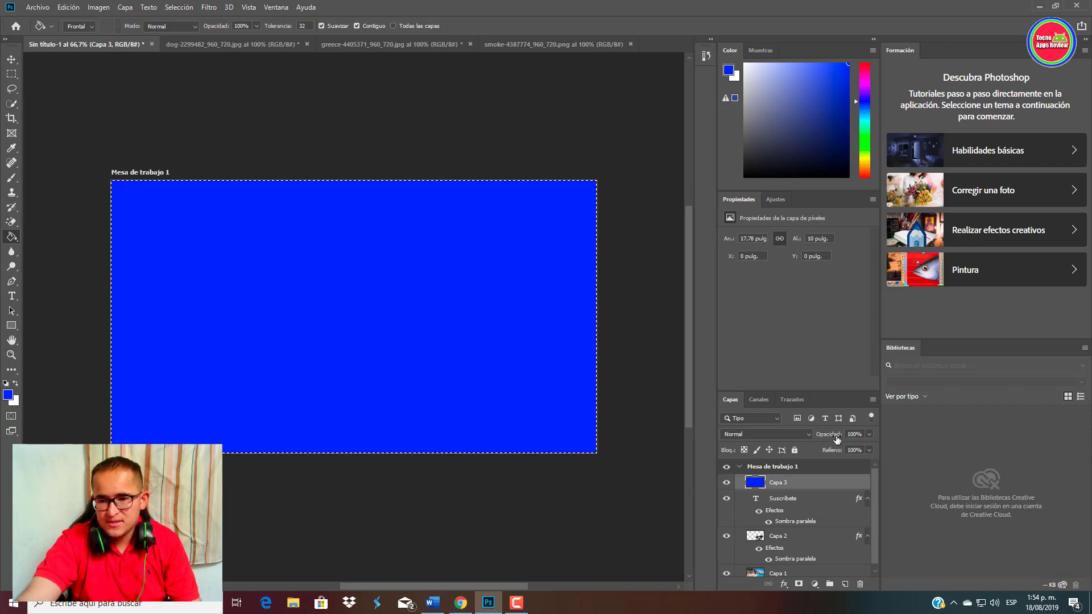
left_click(868, 434)
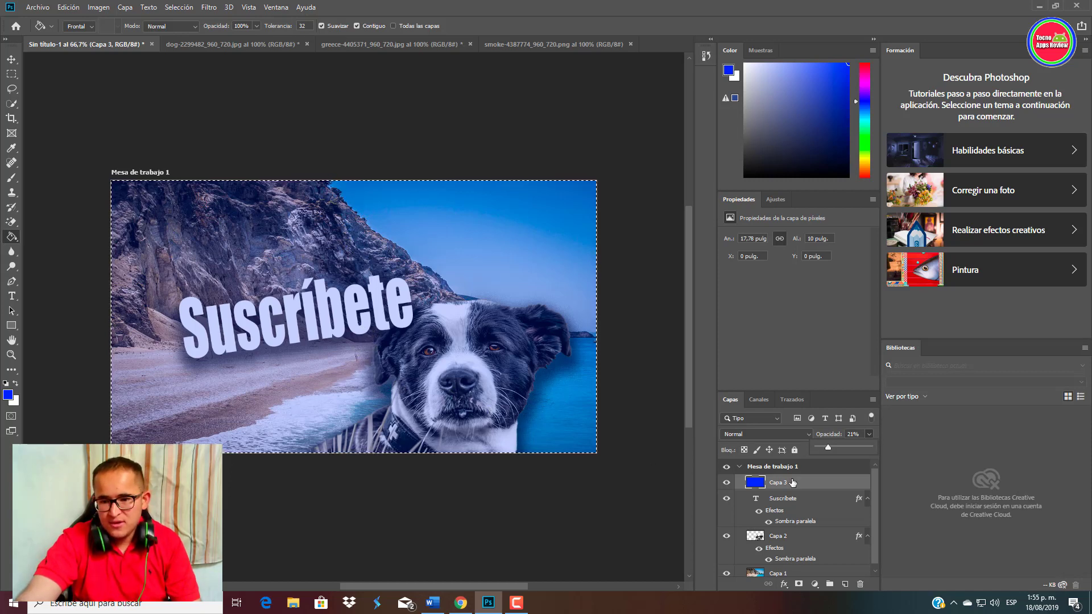
Drag Capa 3 just above the Capa 1 beach photo, then apply Capa > Combinar visibles.
left_click_drag(793, 484, 797, 524)
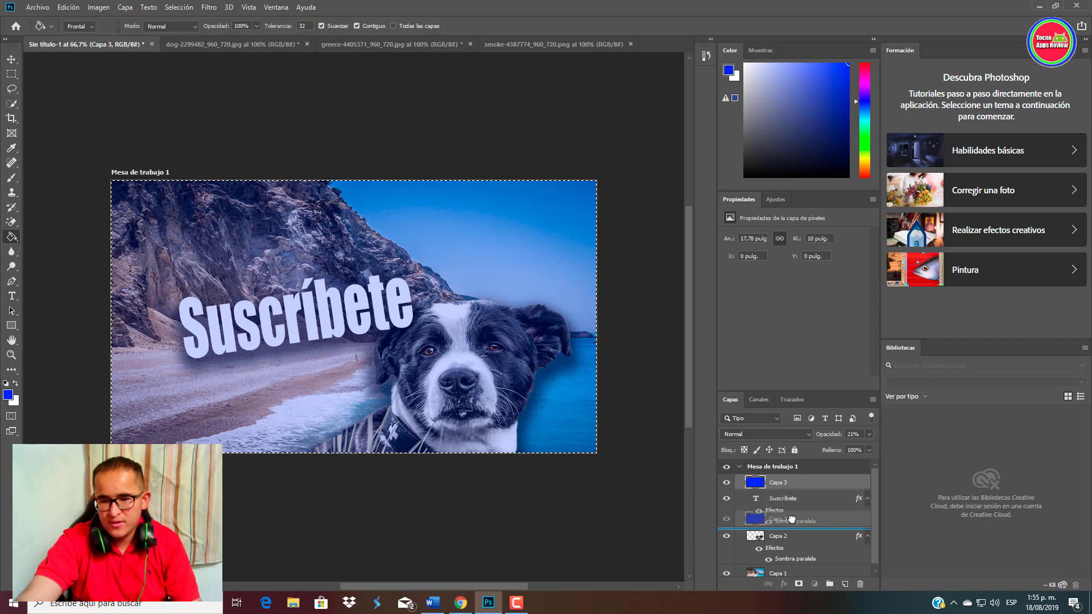
left_click_drag(797, 523, 806, 563)
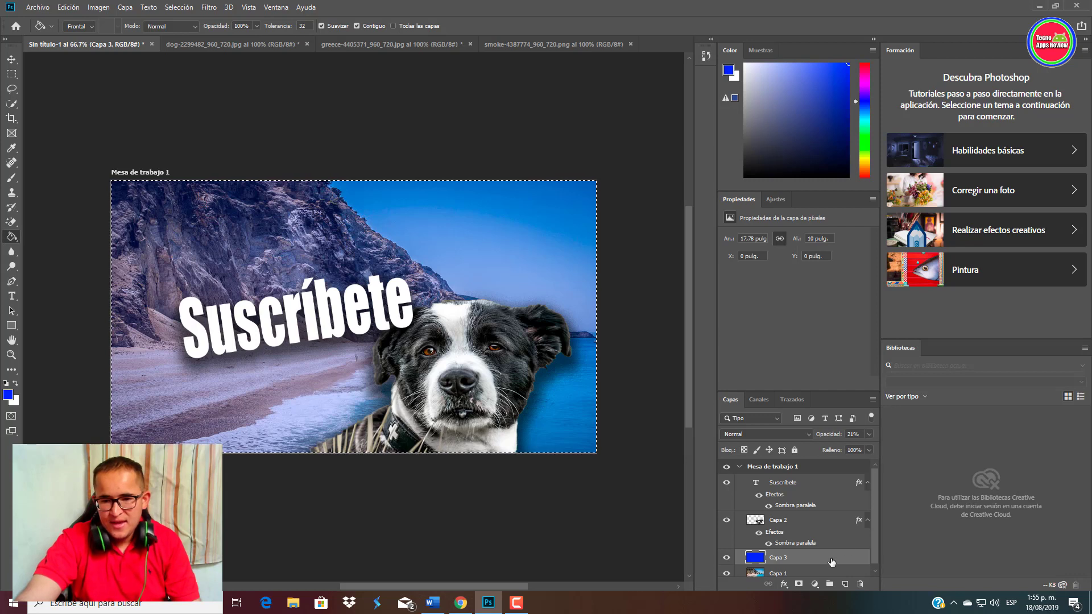
scroll(796, 511, "down", 1)
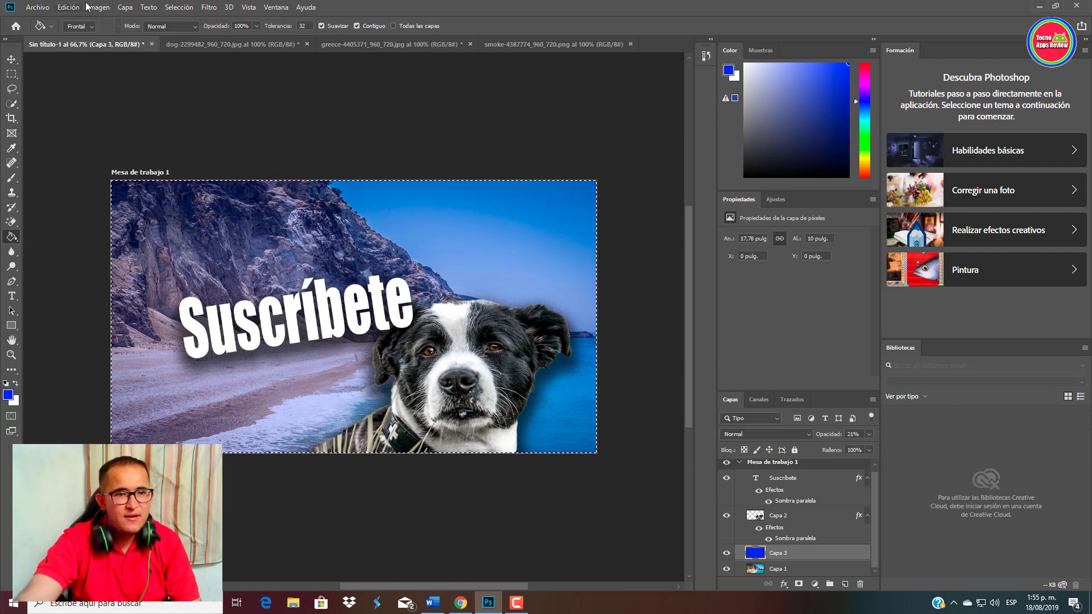
left_click(125, 8)
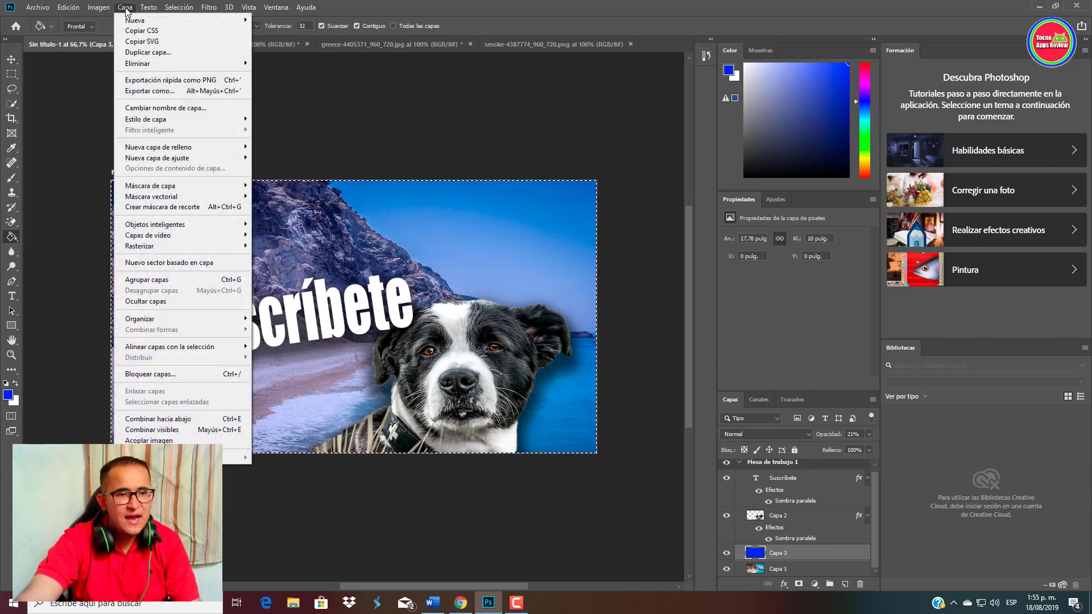
left_click(189, 433)
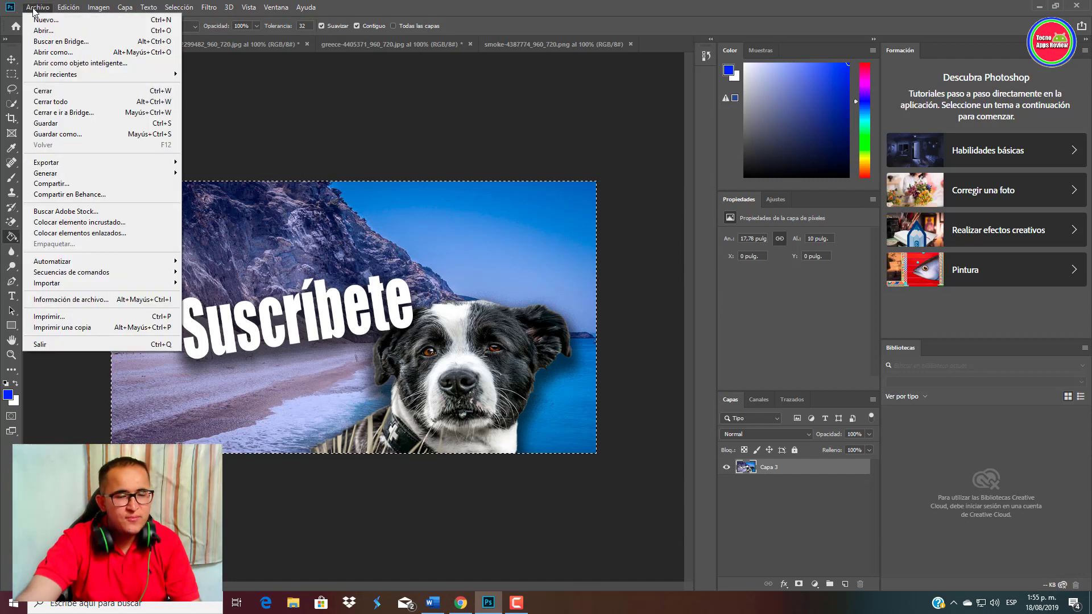
left_click(89, 135)
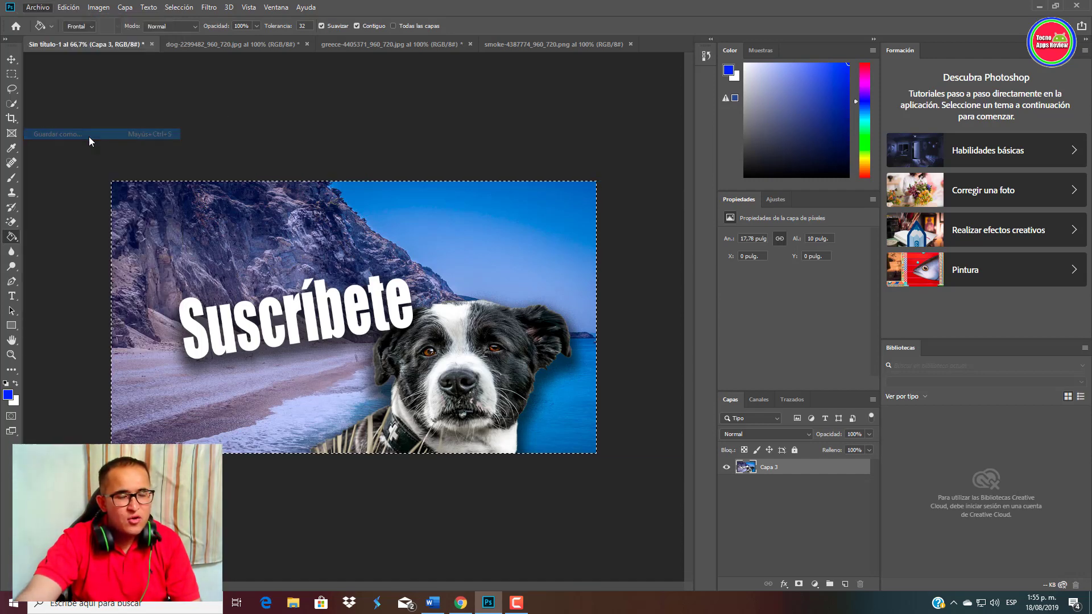
scroll(90, 208, "down", 3)
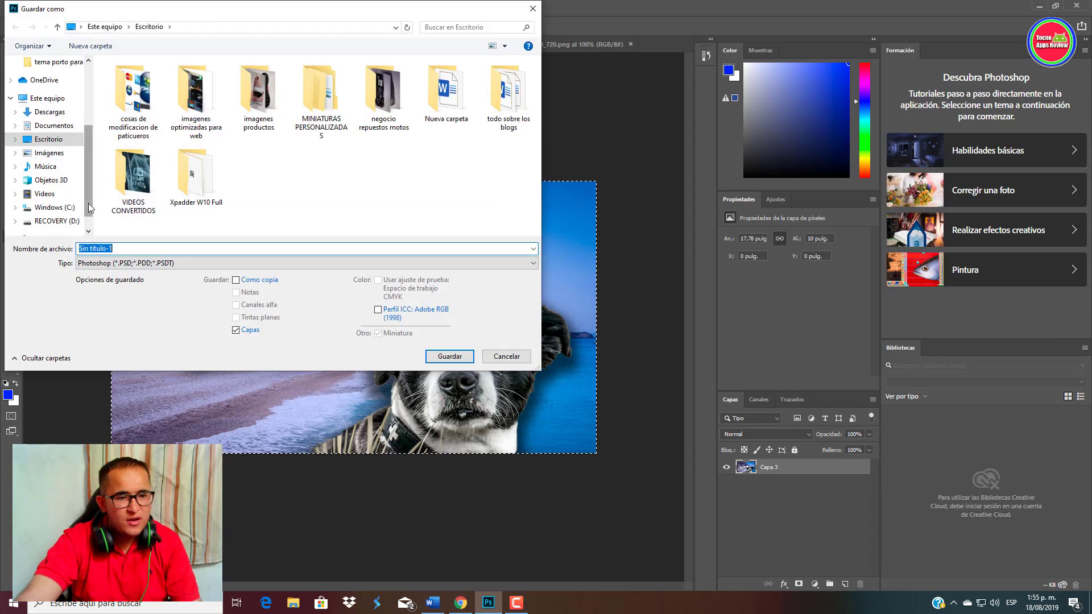
left_click(146, 265)
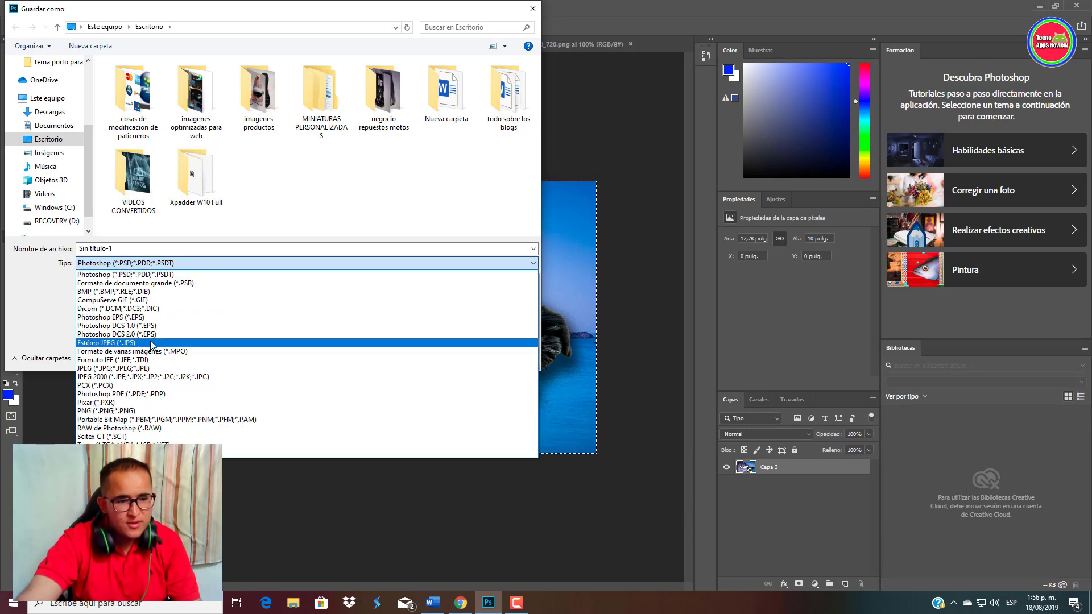
left_click(145, 368)
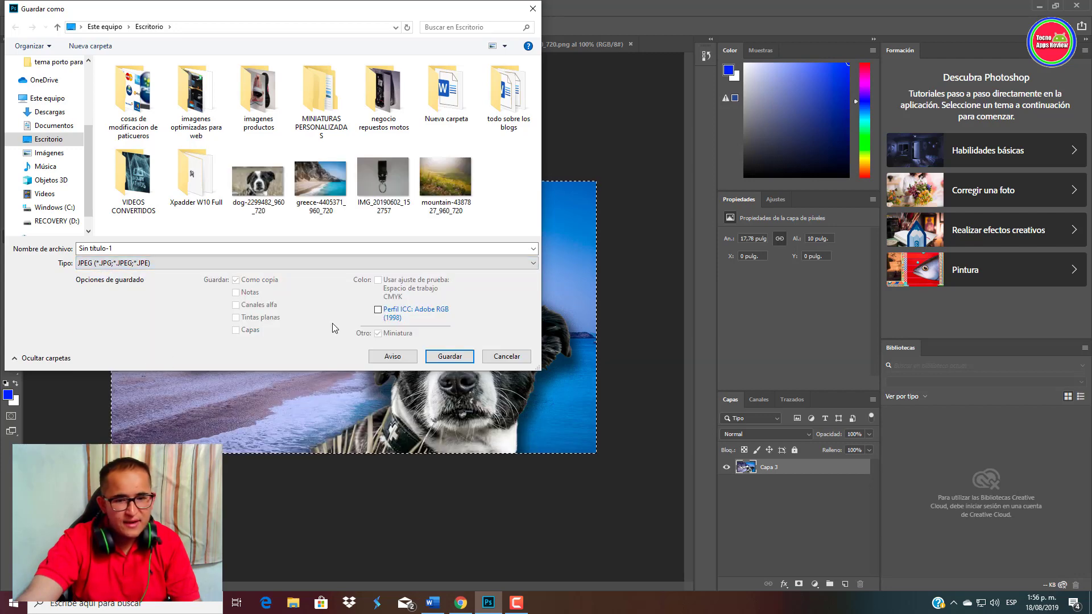
left_click(532, 8)
Close the dog, Greece and smoke source documents without saving them.
left_click(256, 43)
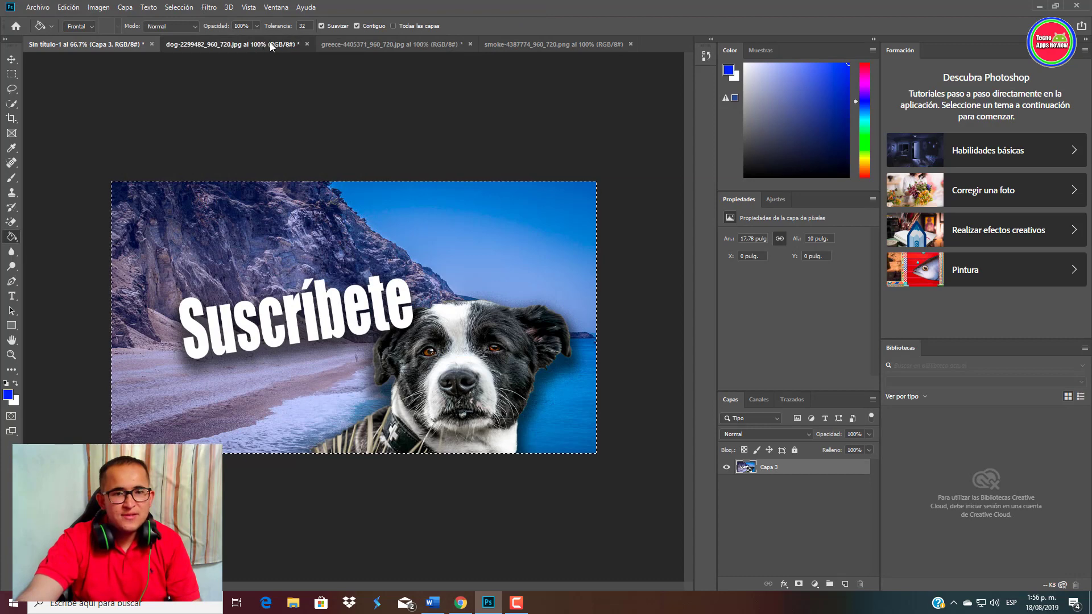
left_click(306, 44)
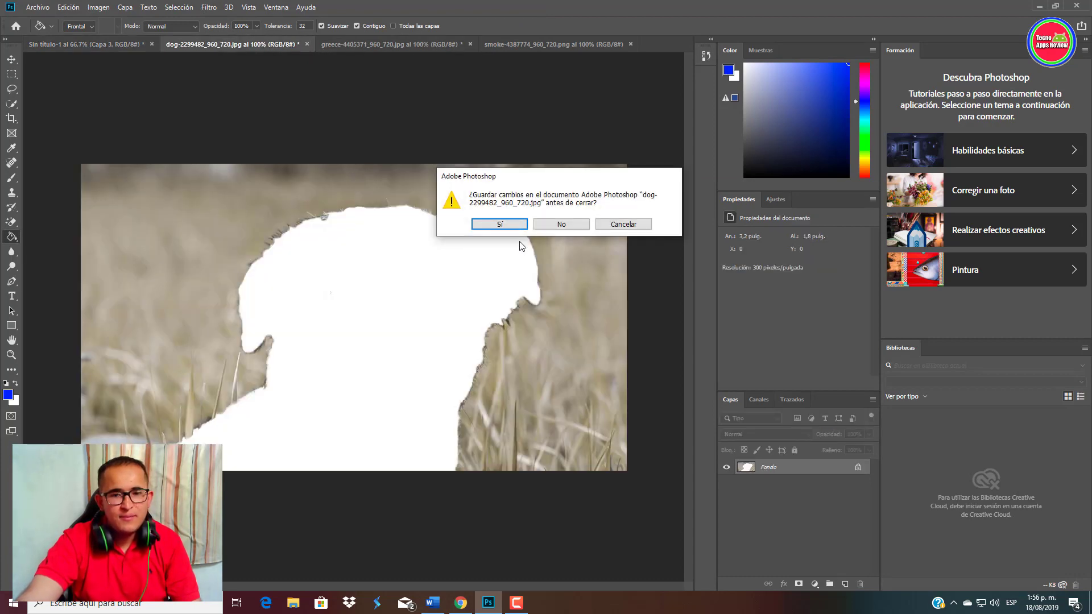
left_click(562, 225)
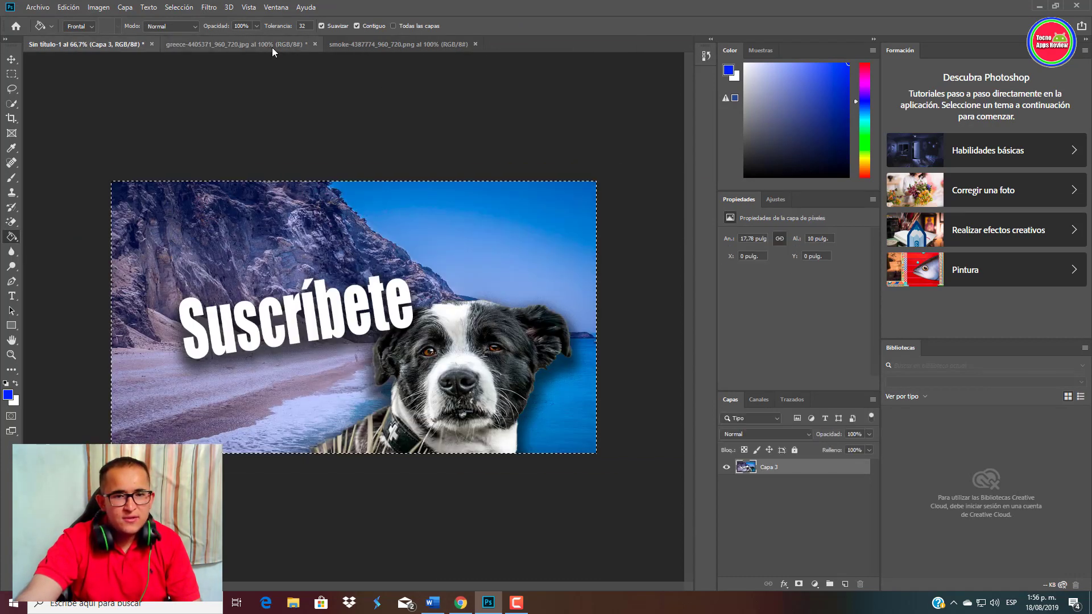
left_click(272, 45)
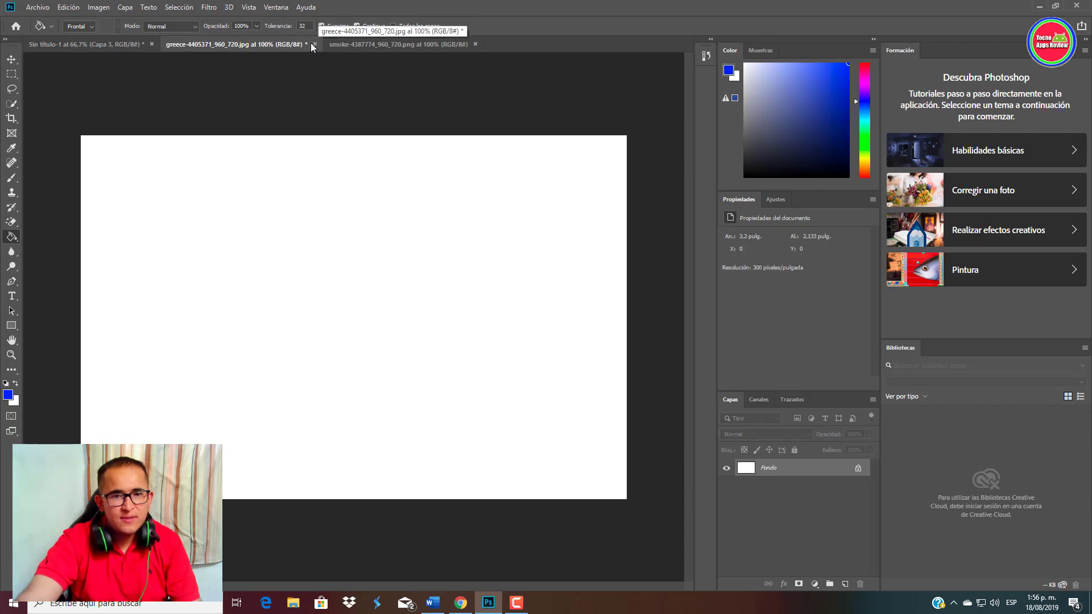
left_click(315, 44)
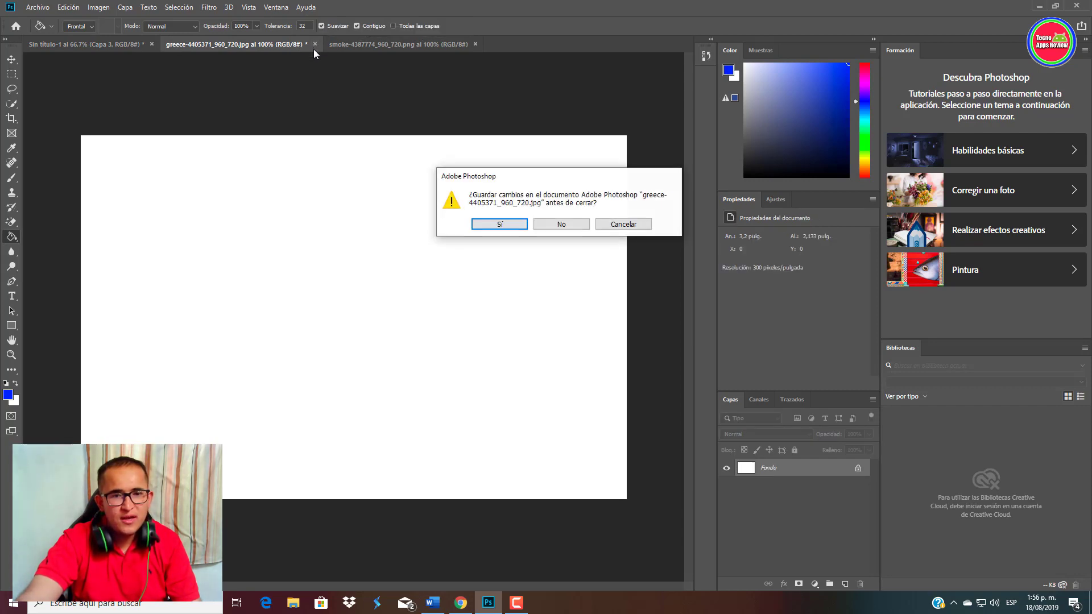
left_click(563, 225)
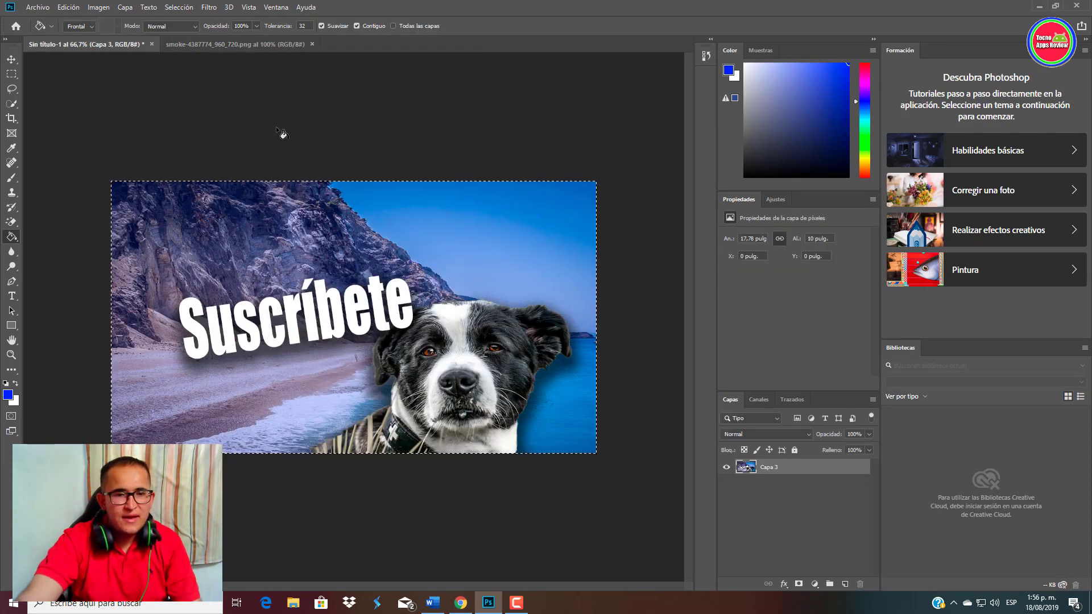
left_click(221, 43)
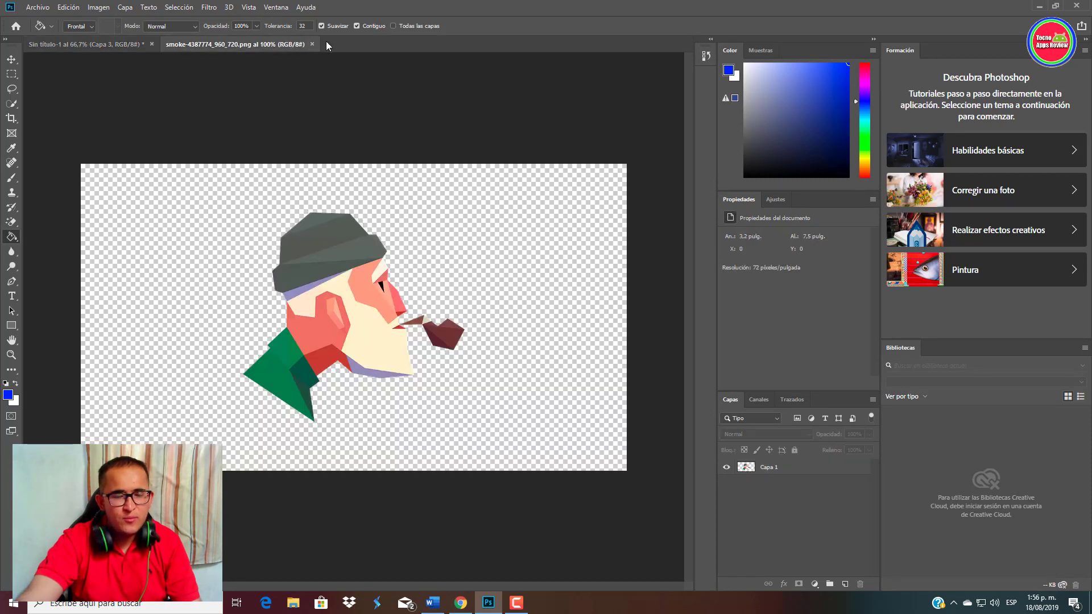
left_click(312, 44)
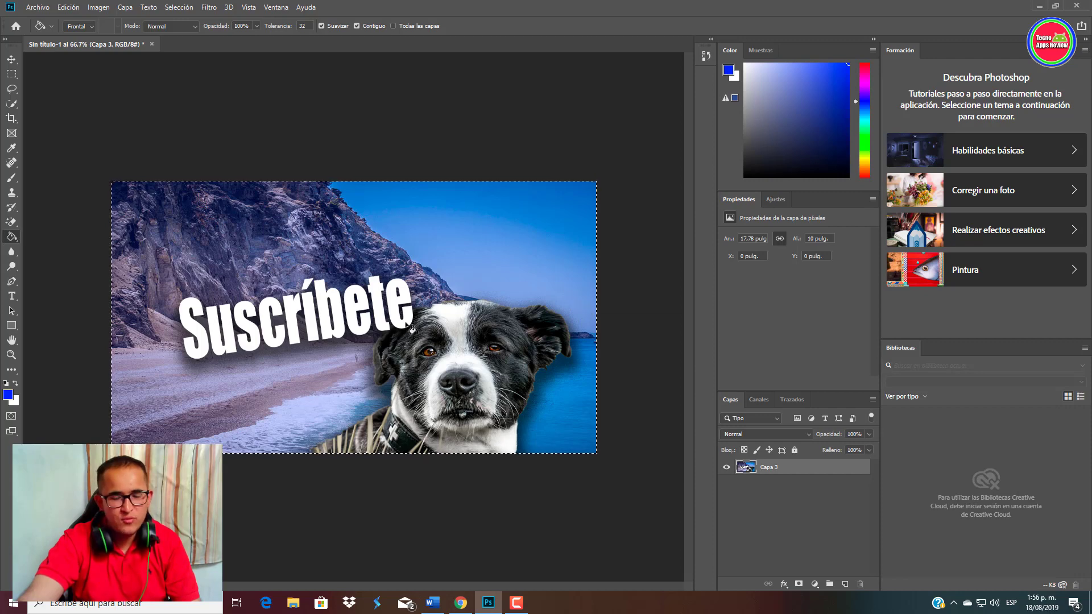
Create a new document from the Web 1366 × 768 px preset.
left_click(35, 8)
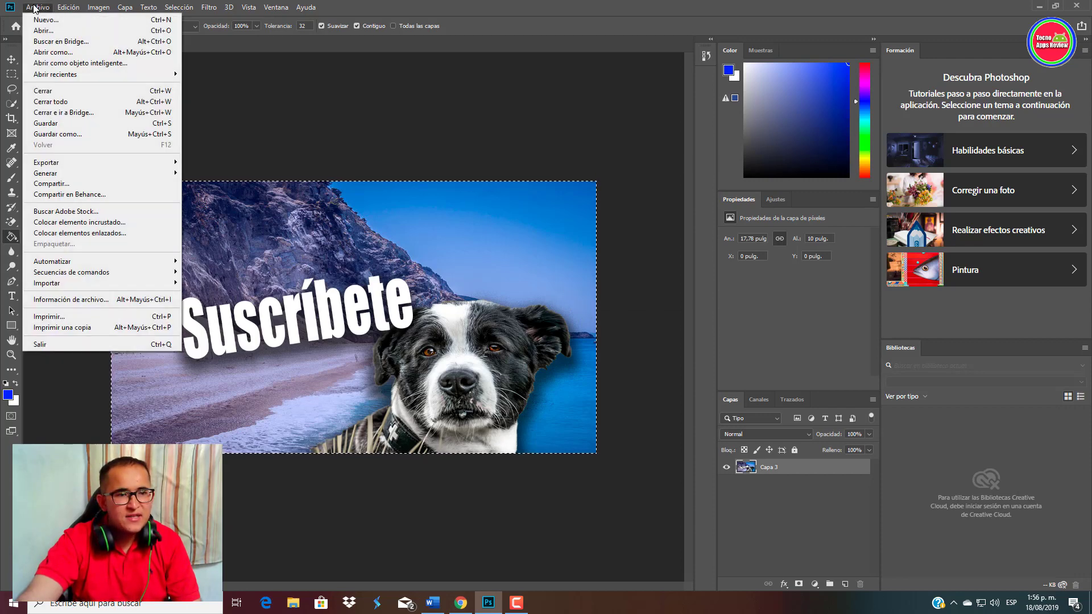
left_click(43, 19)
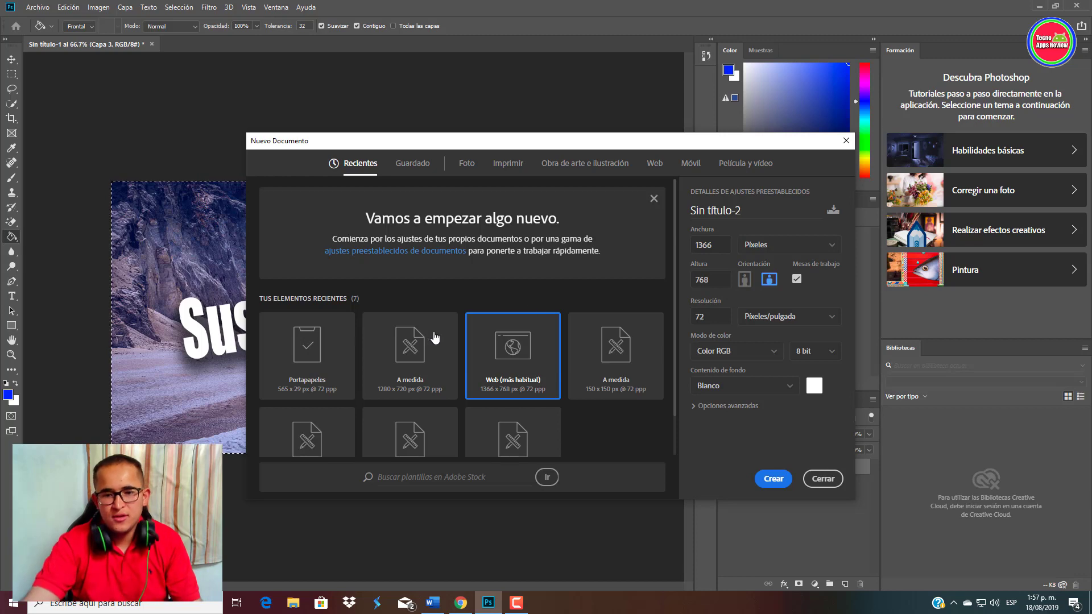
left_click(772, 479)
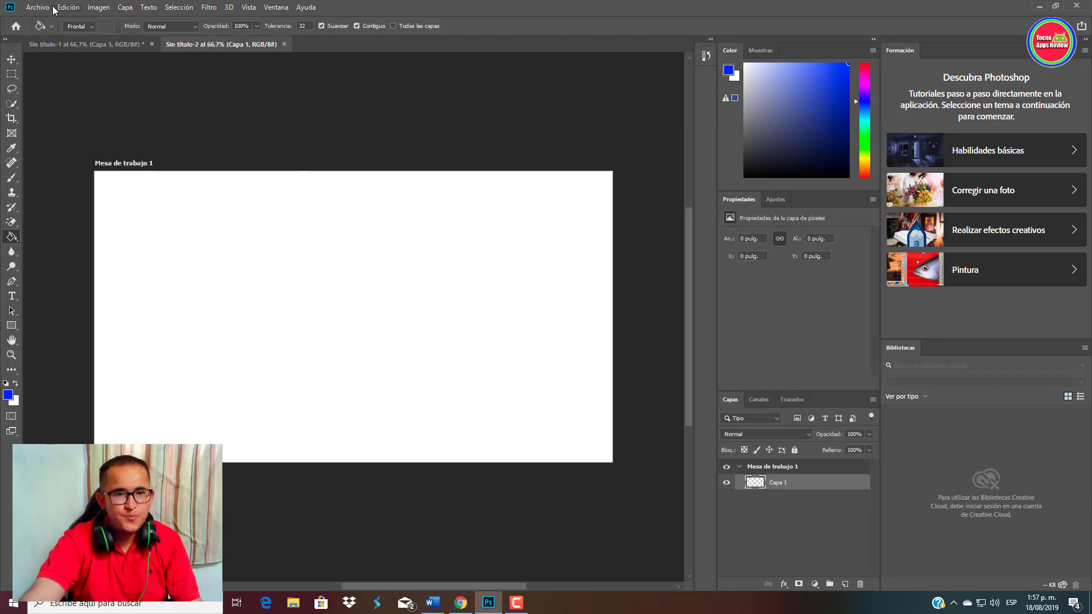
Select the entire thumbnail in Sin título-1 and cut it.
left_click(102, 44)
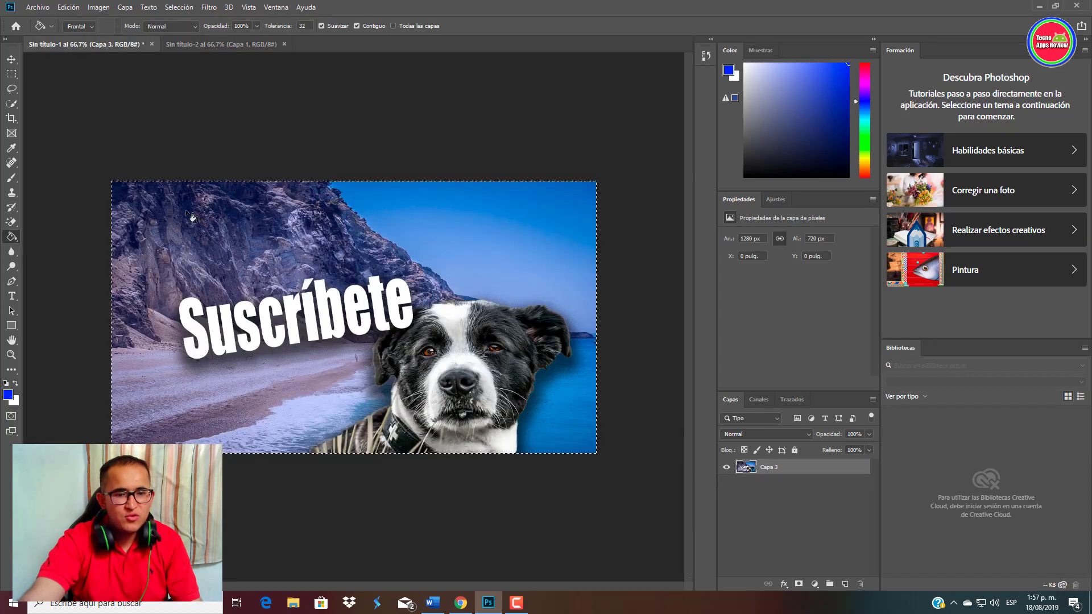
left_click(11, 75)
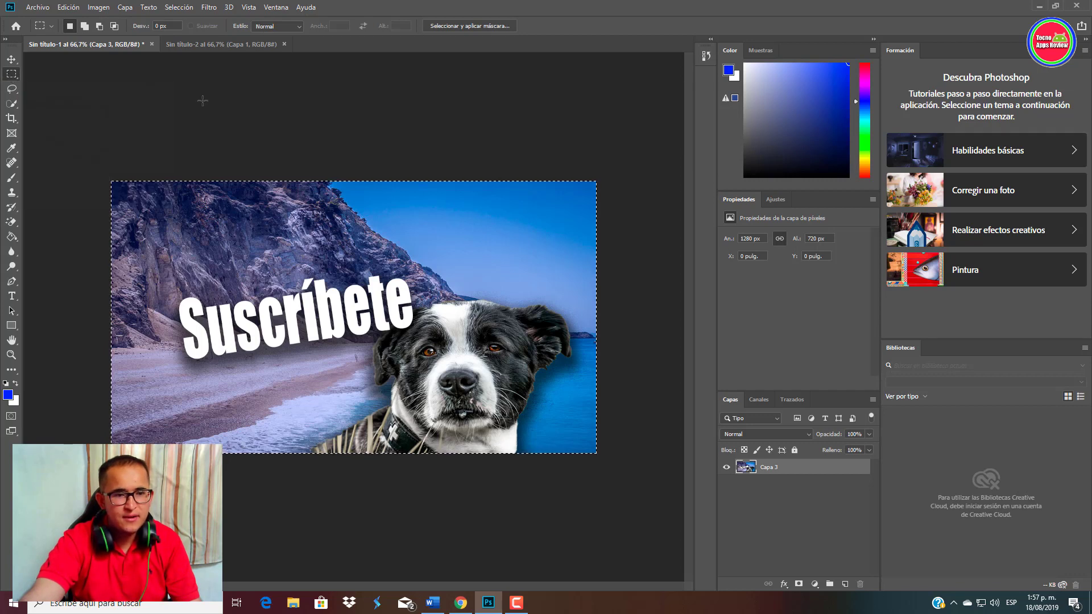
left_click(186, 124)
left_click_drag(98, 161, 632, 473)
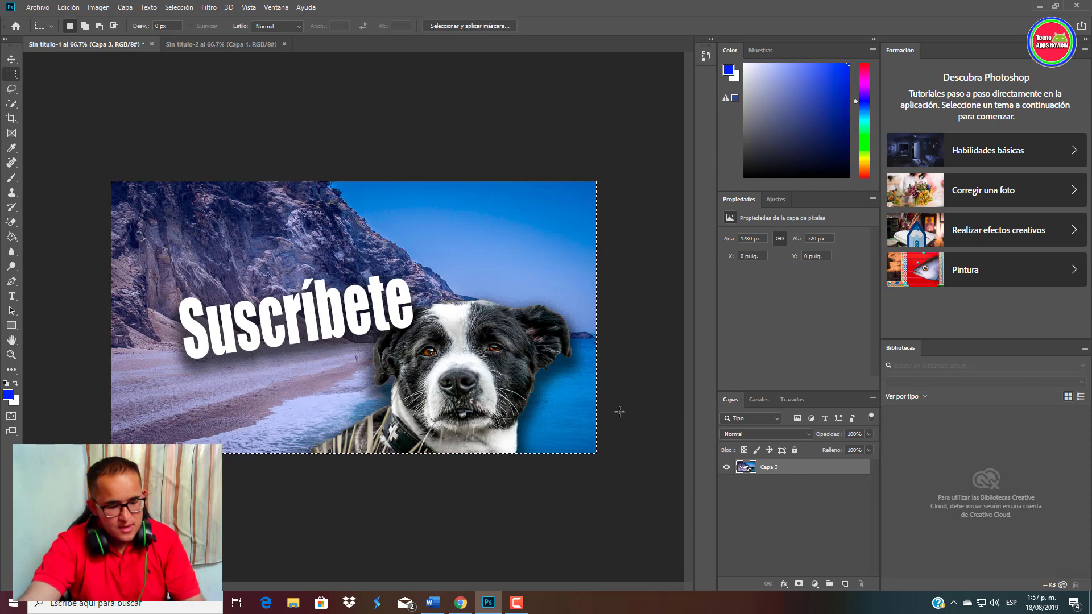
key("Delete")
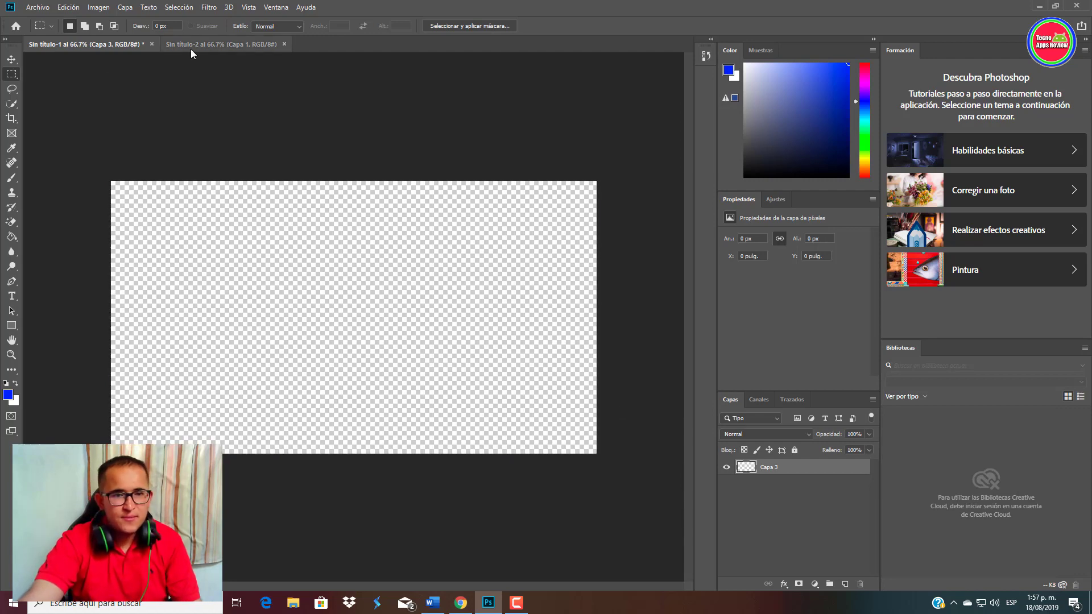
Paste the thumbnail into Sin título-2 and scale it to fill the artboard.
left_click(190, 46)
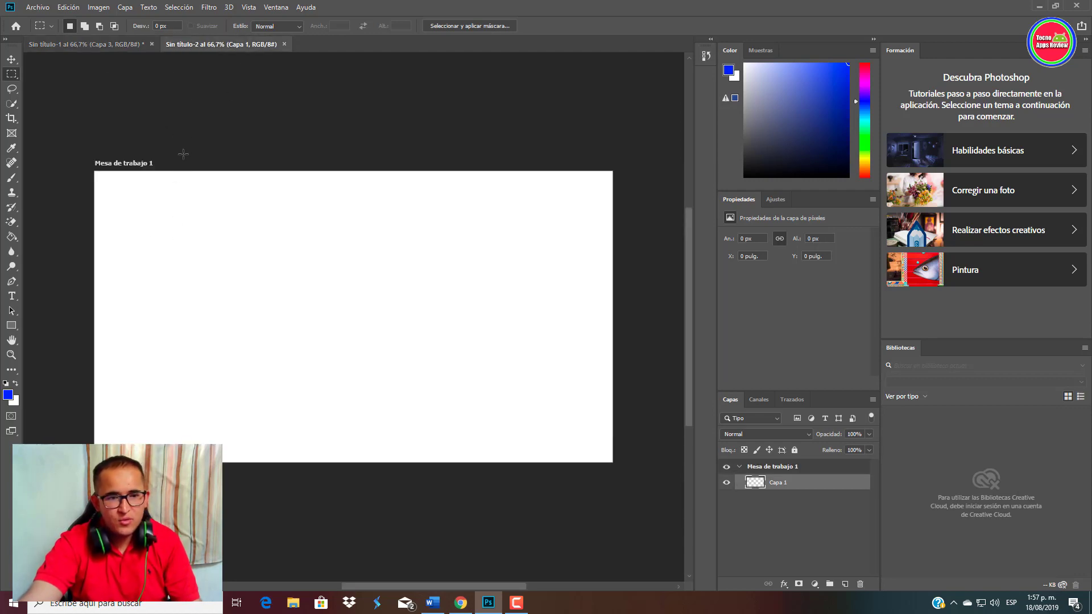
key("ctrl+v")
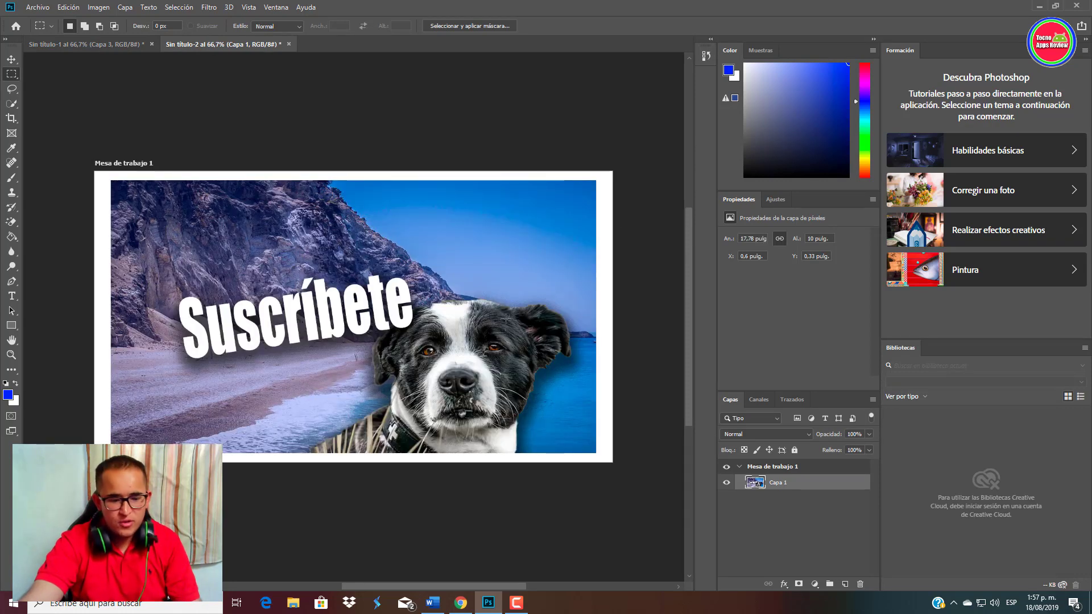
key("ctrl+t")
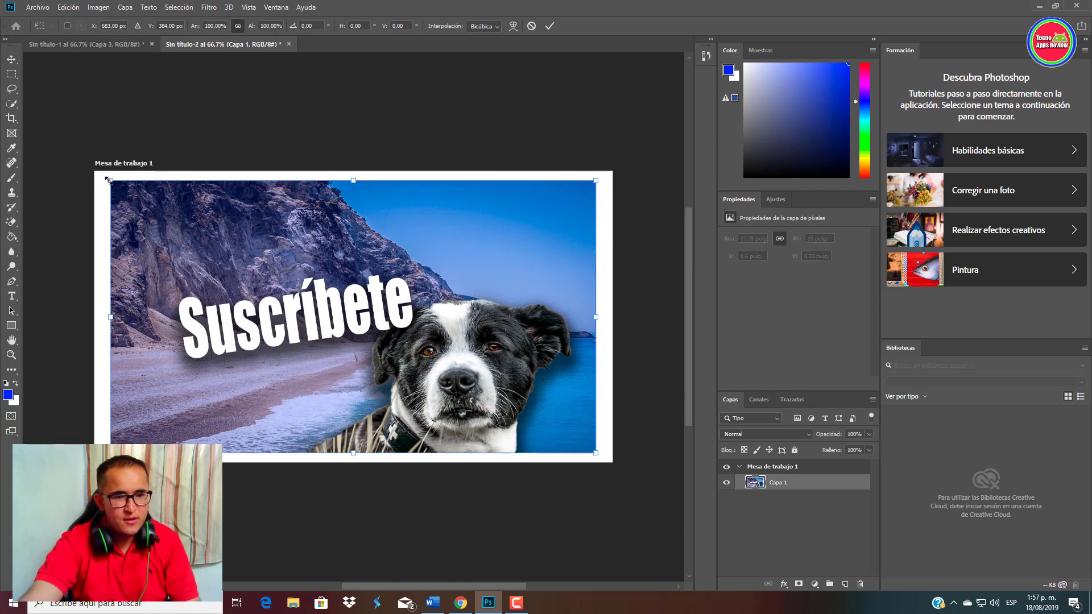
left_click_drag(108, 179, 95, 173)
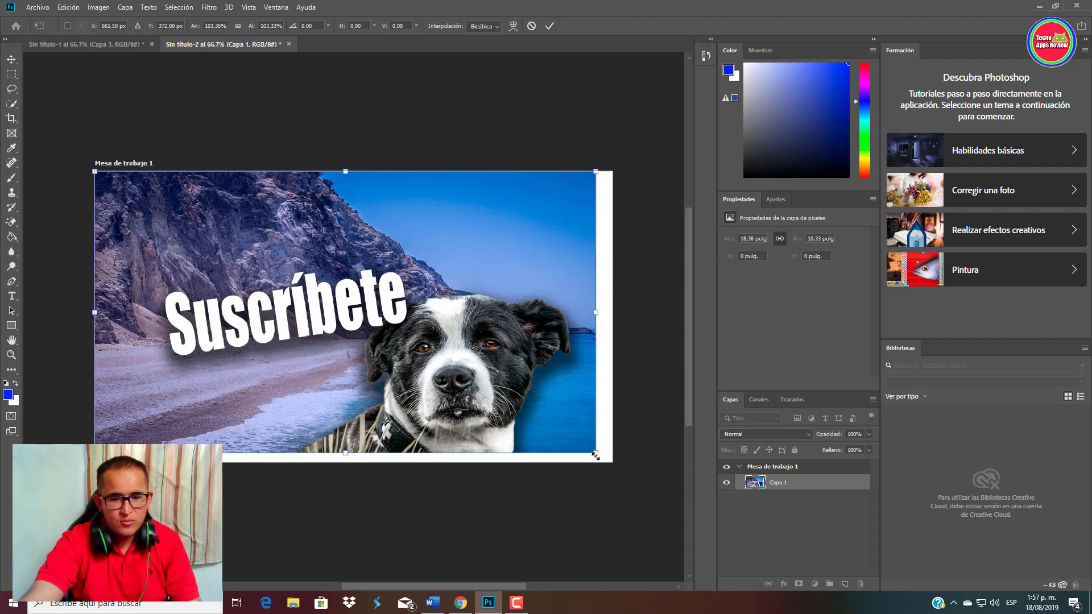
left_click_drag(595, 455, 612, 462)
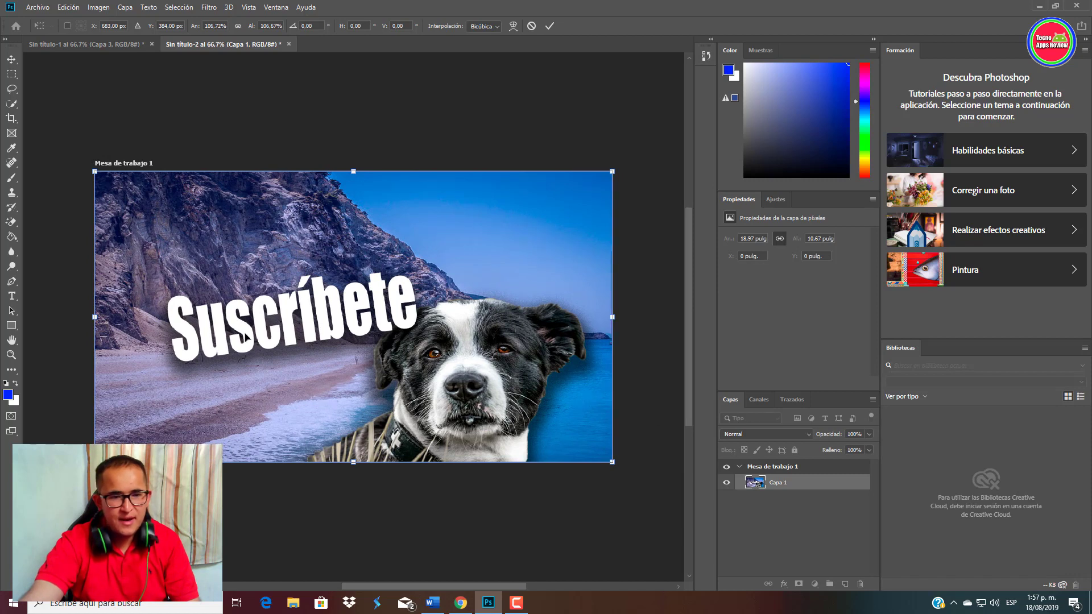
left_click(11, 57)
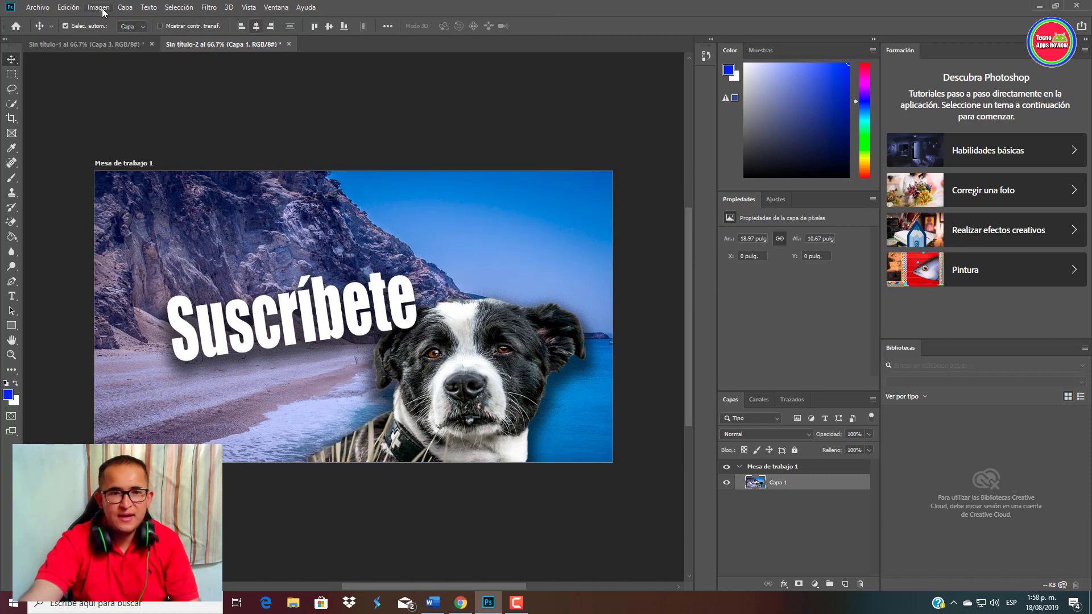
Export the thumbnail via Guardar para Web as a JPEG alta file at quality 60.
left_click(36, 9)
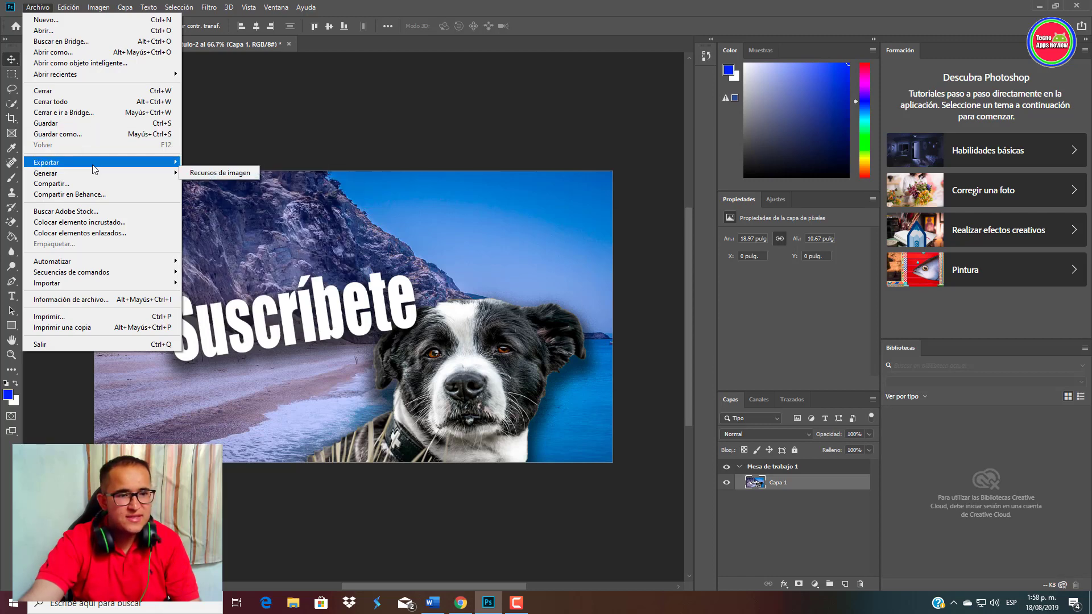
mouse_move(46, 162)
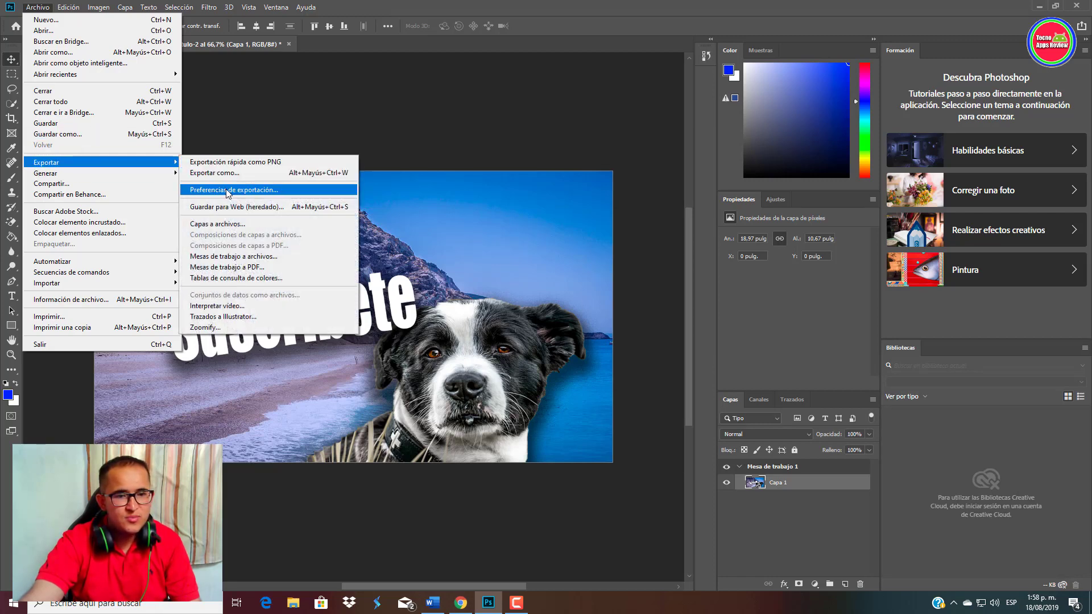
left_click(254, 214)
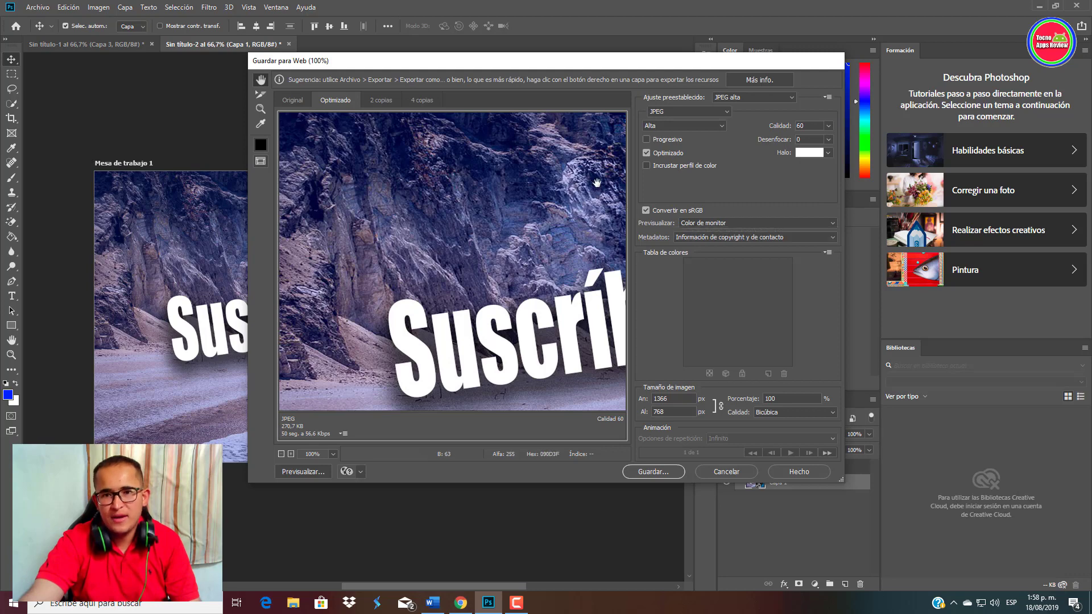
left_click(681, 112)
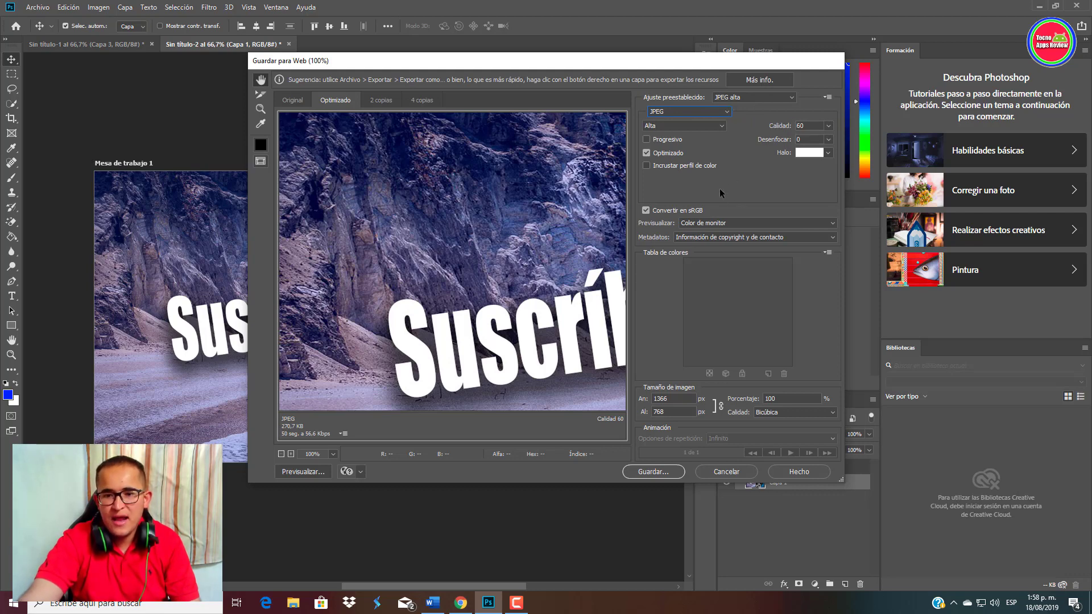
left_click(637, 472)
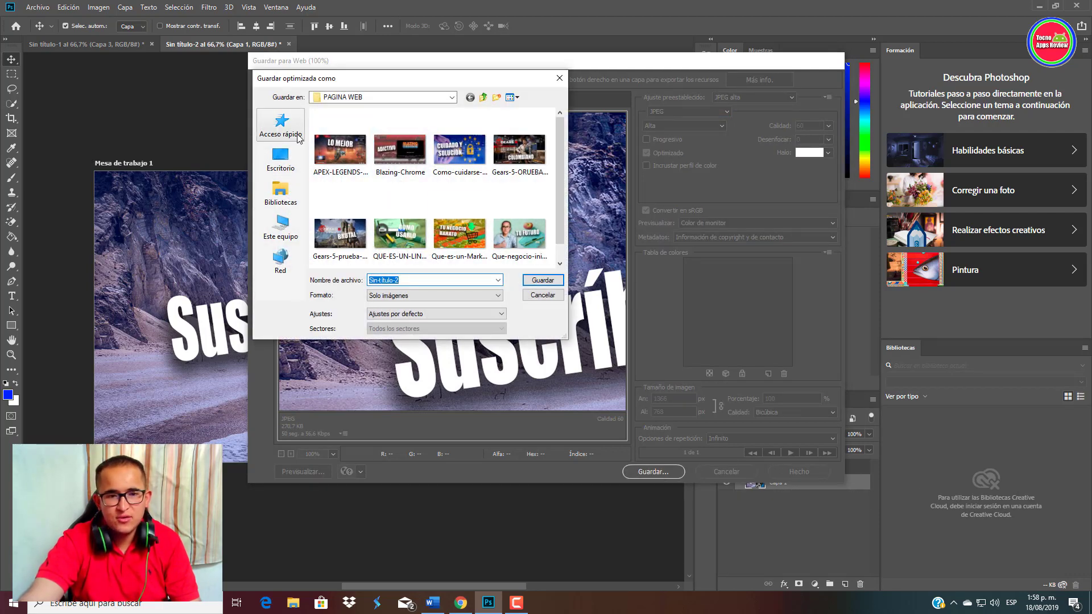
left_click(541, 279)
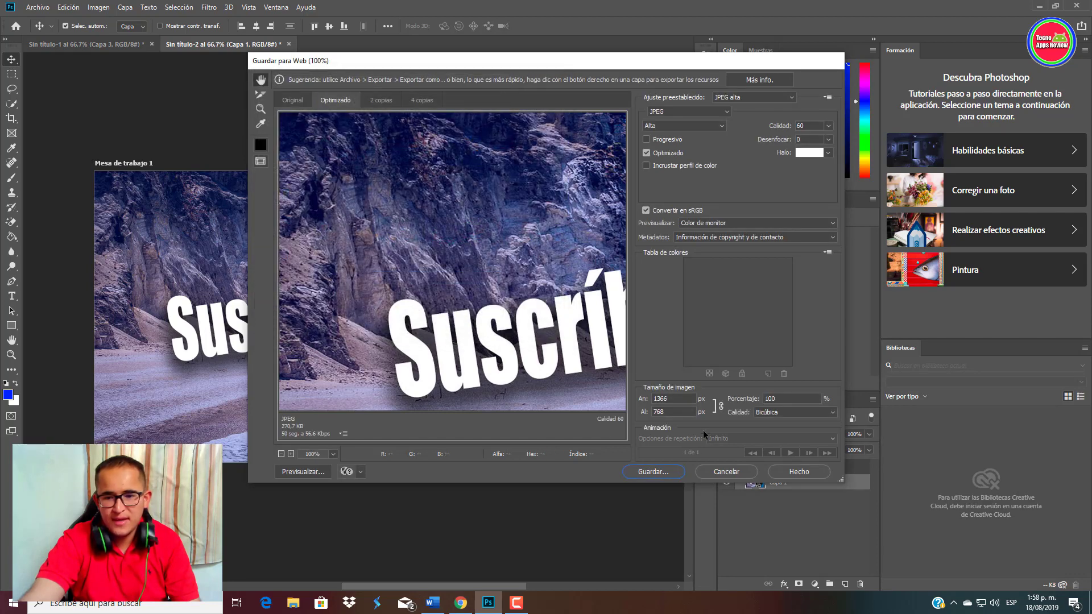
left_click(727, 471)
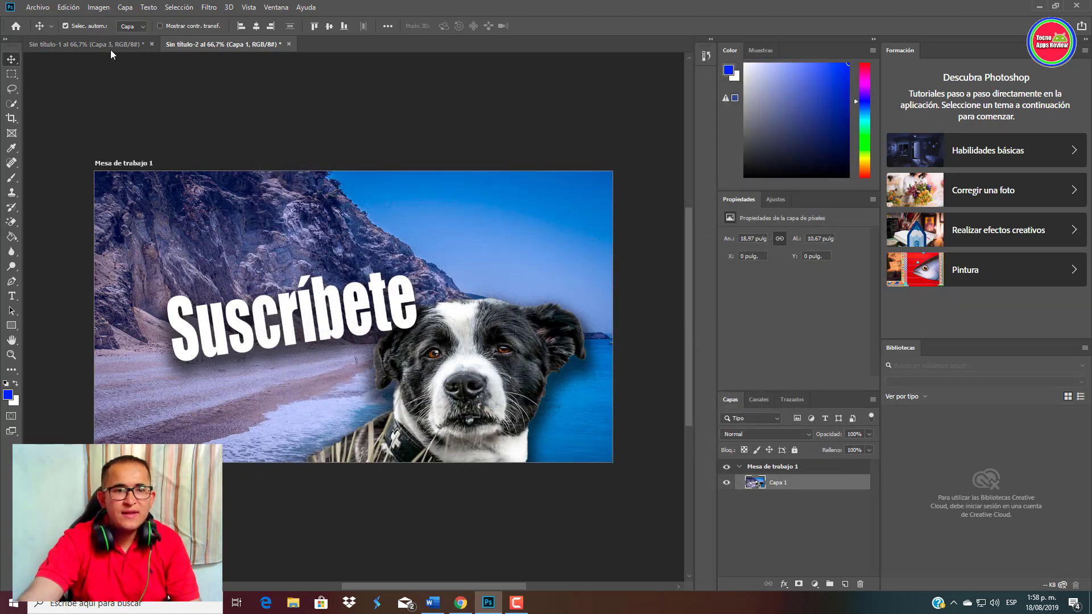
Close the thumbnail without saving and create a new white 1200 × 900 px canvas.
left_click(152, 44)
key("n")
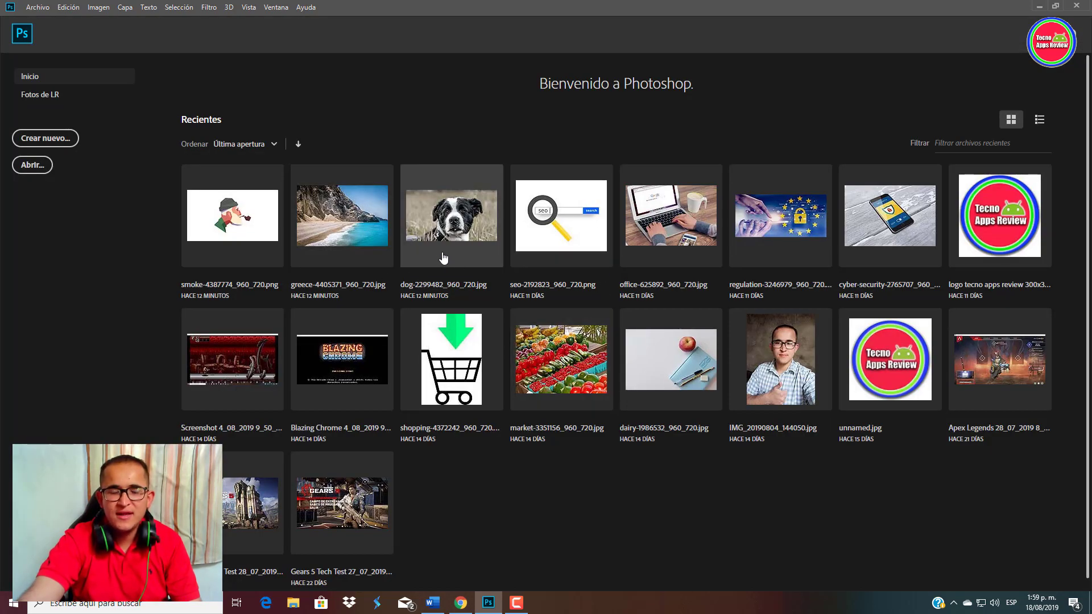
left_click(46, 140)
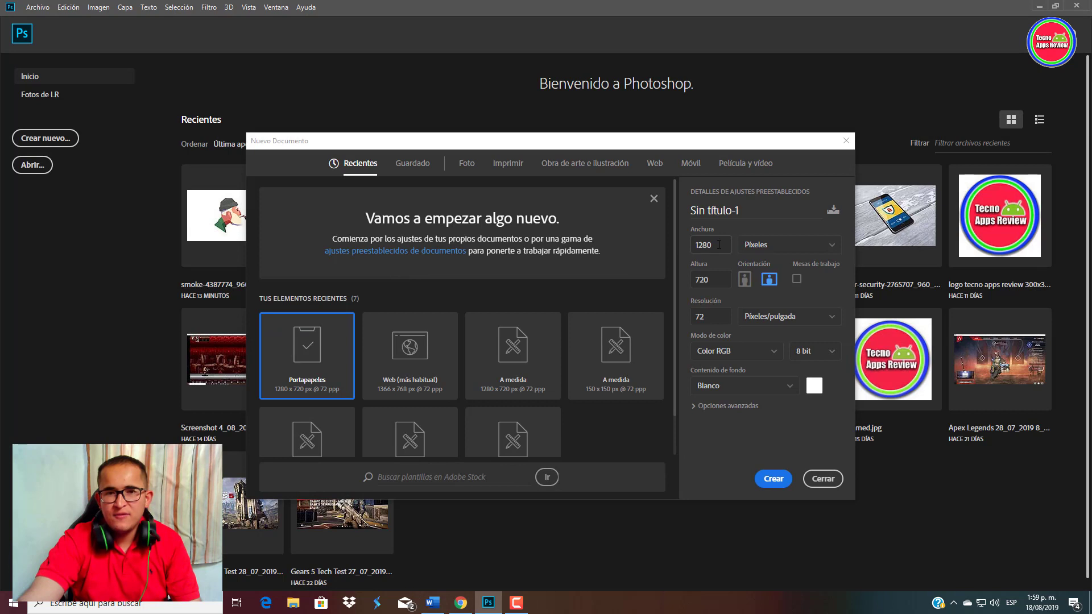
type("1")
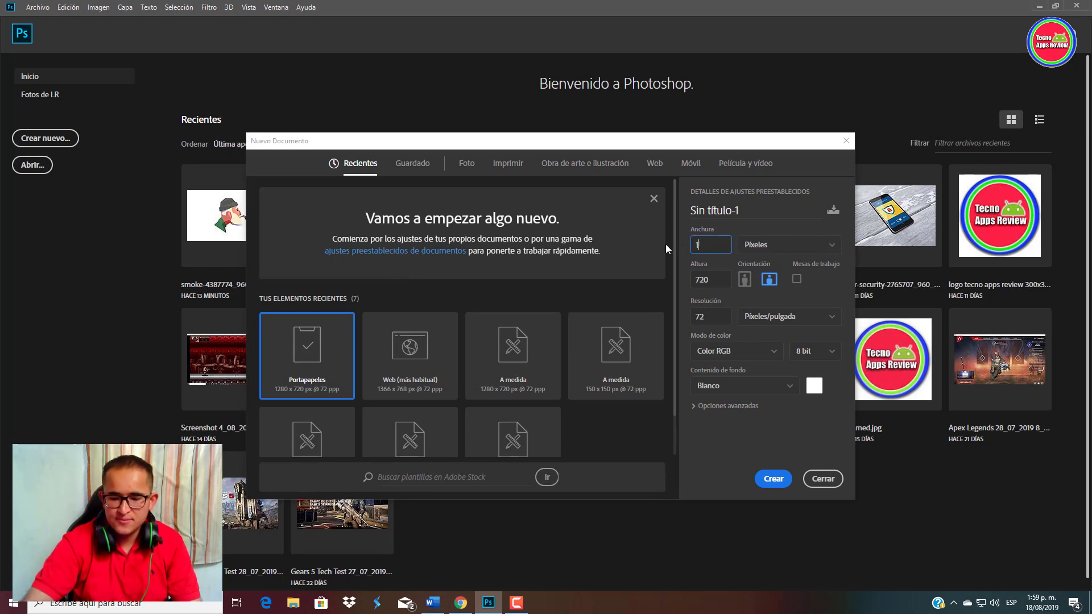
type("200")
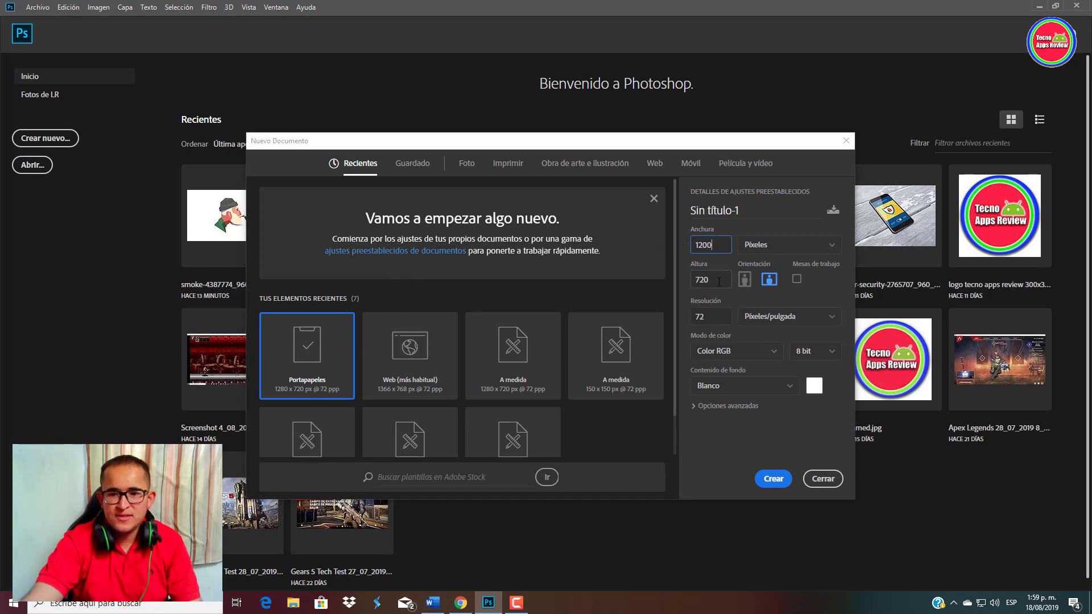
double_click(719, 282)
type("90")
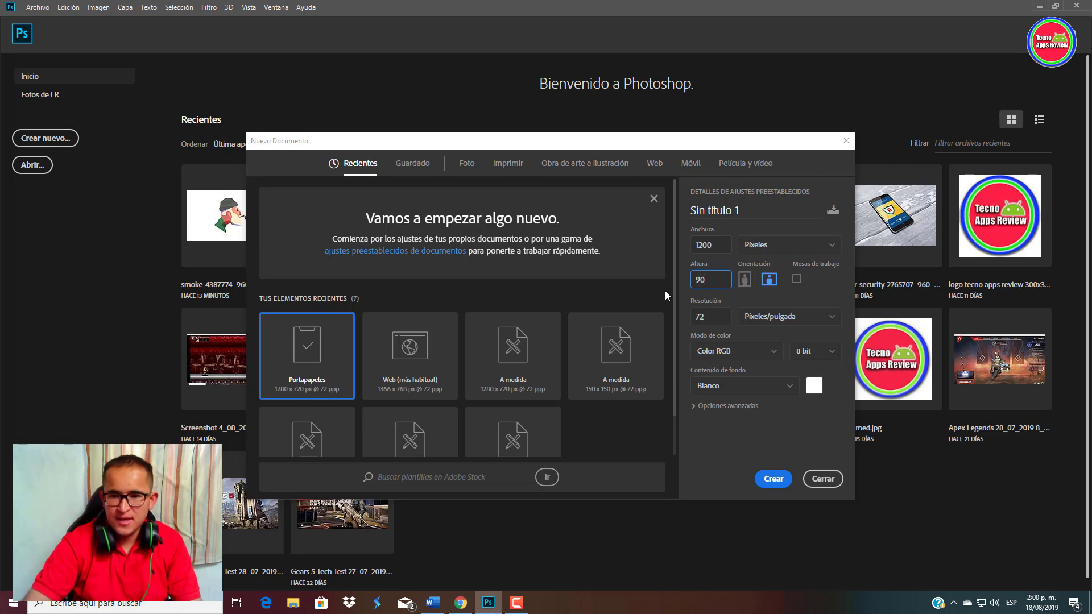
type("0")
left_click(775, 481)
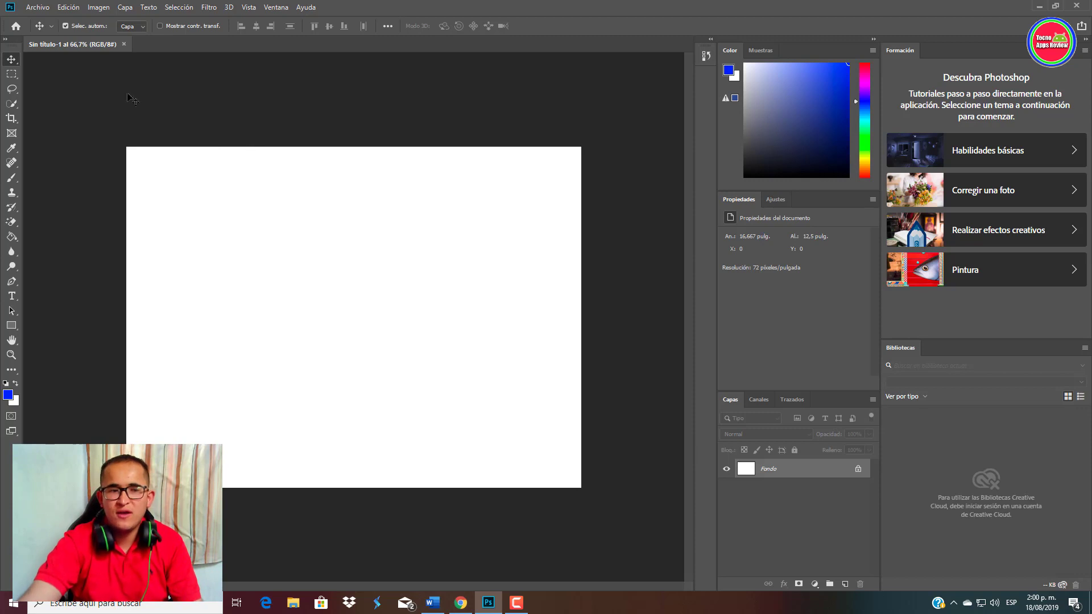
Open IMG_20190602_152757 from the Escritorio, keeping its embedded colour profile.
left_click(36, 8)
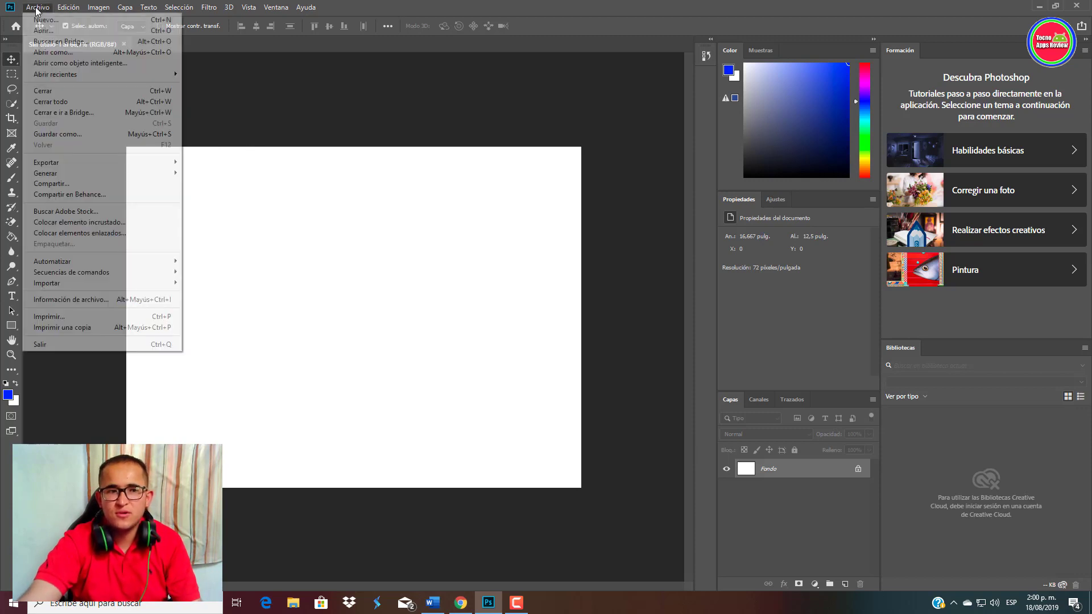
left_click(51, 34)
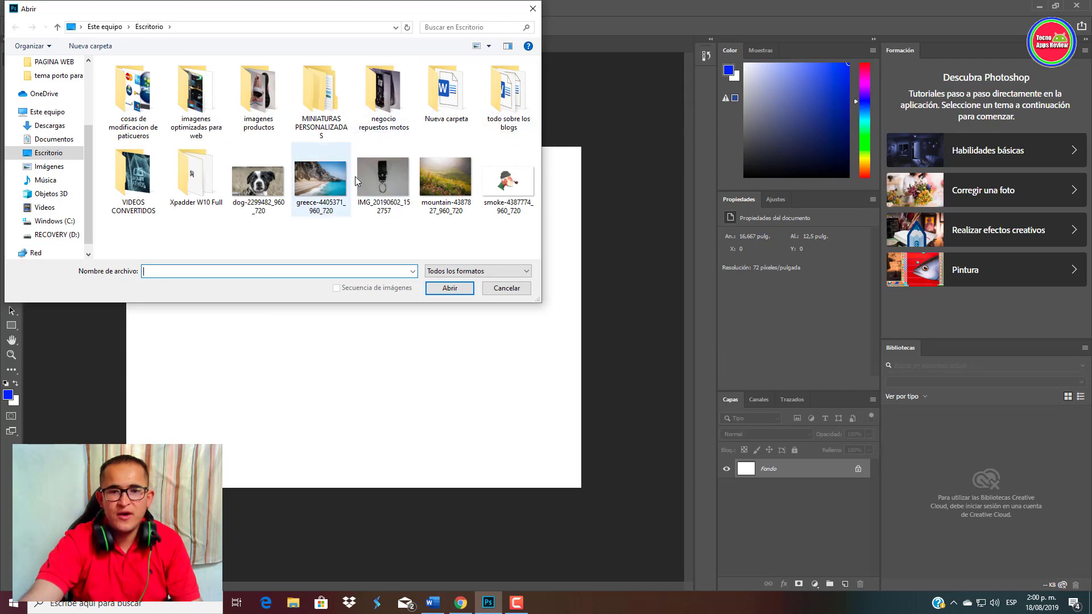
double_click(385, 188)
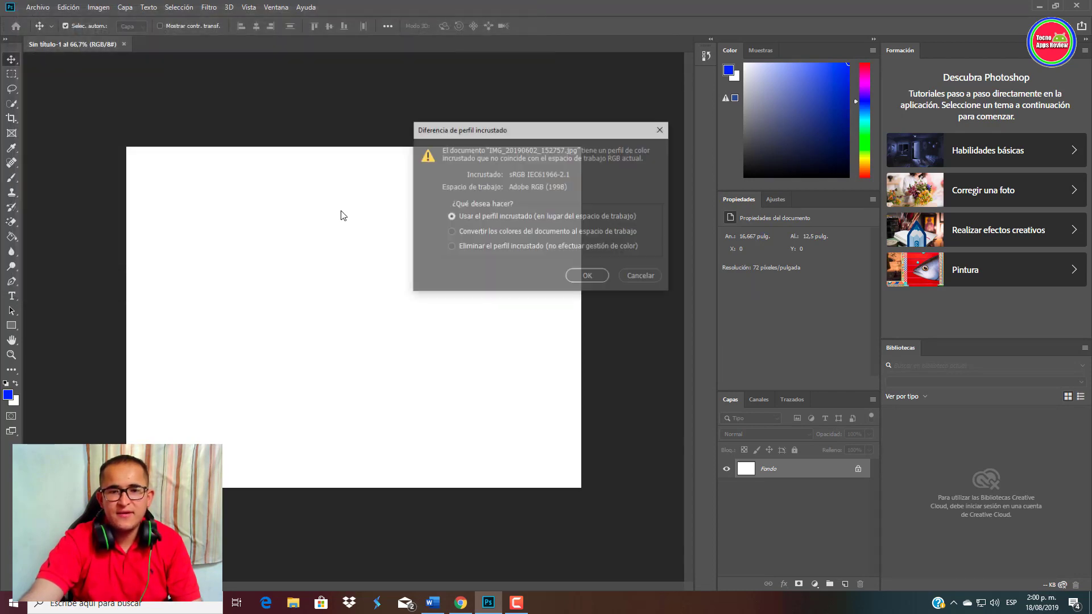
left_click(585, 277)
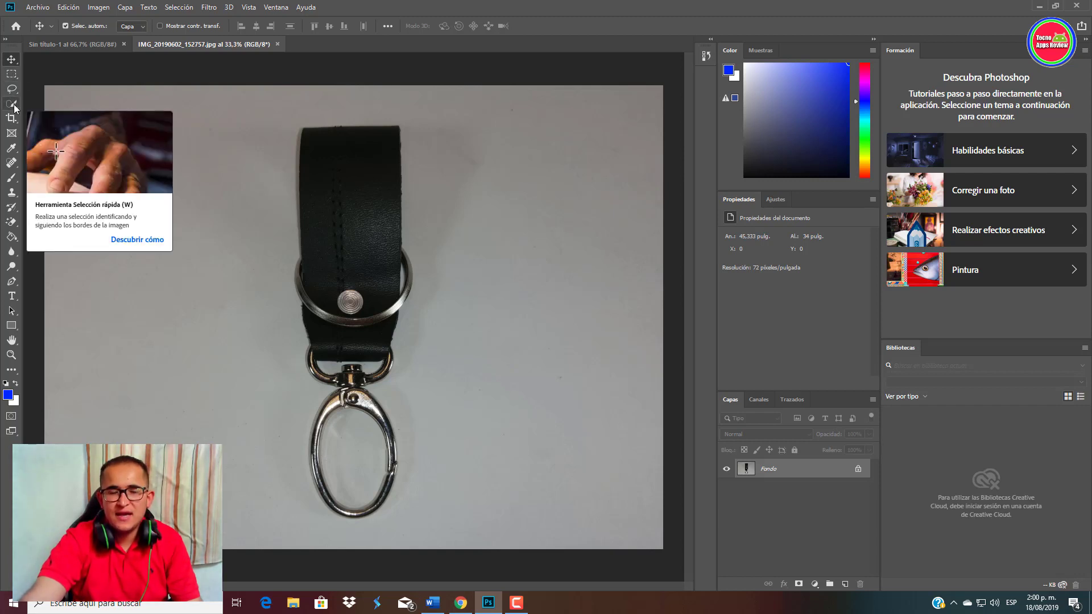
Quick-select the keychain's leather strap, ring edge, swivel clasp and oval ring.
left_click(8, 108)
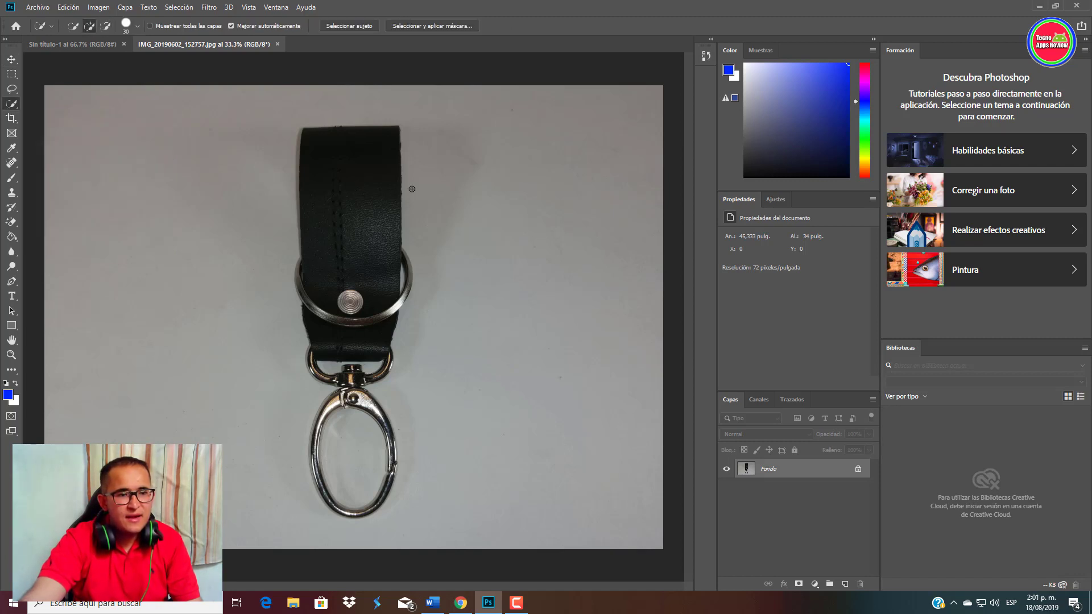
left_click_drag(320, 146, 355, 332)
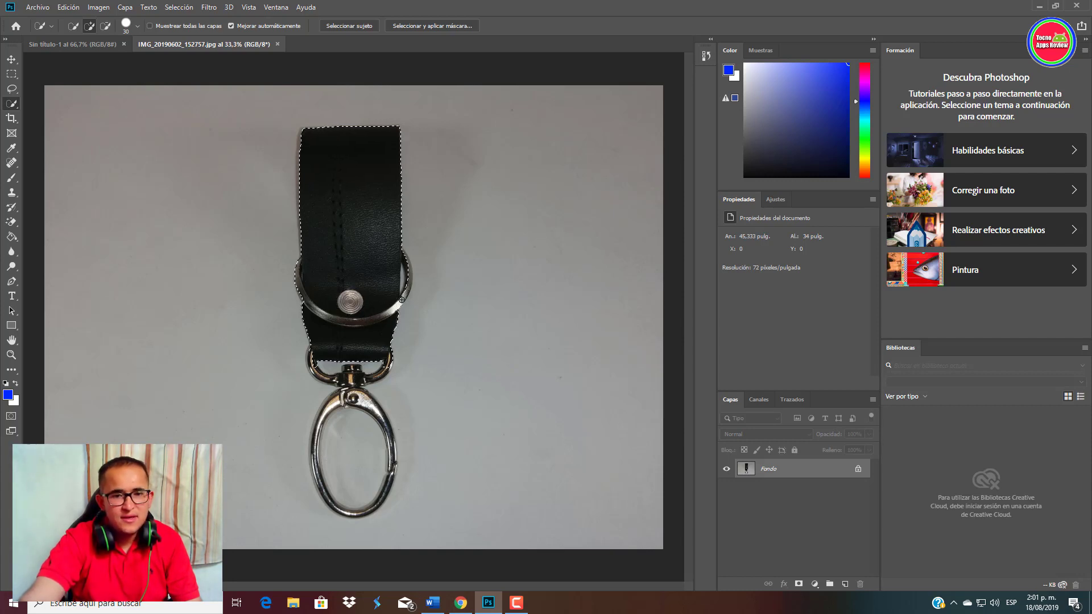
left_click_drag(402, 300, 411, 267)
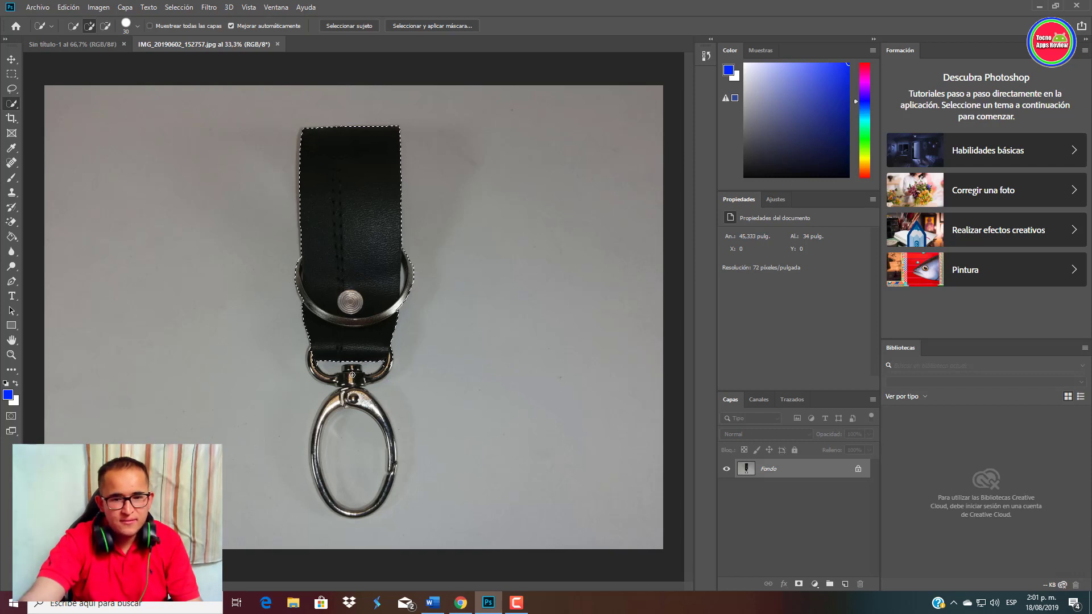
mouse_move(352, 375)
left_mouse_down()
mouse_move(387, 427)
mouse_move(379, 500)
left_mouse_up()
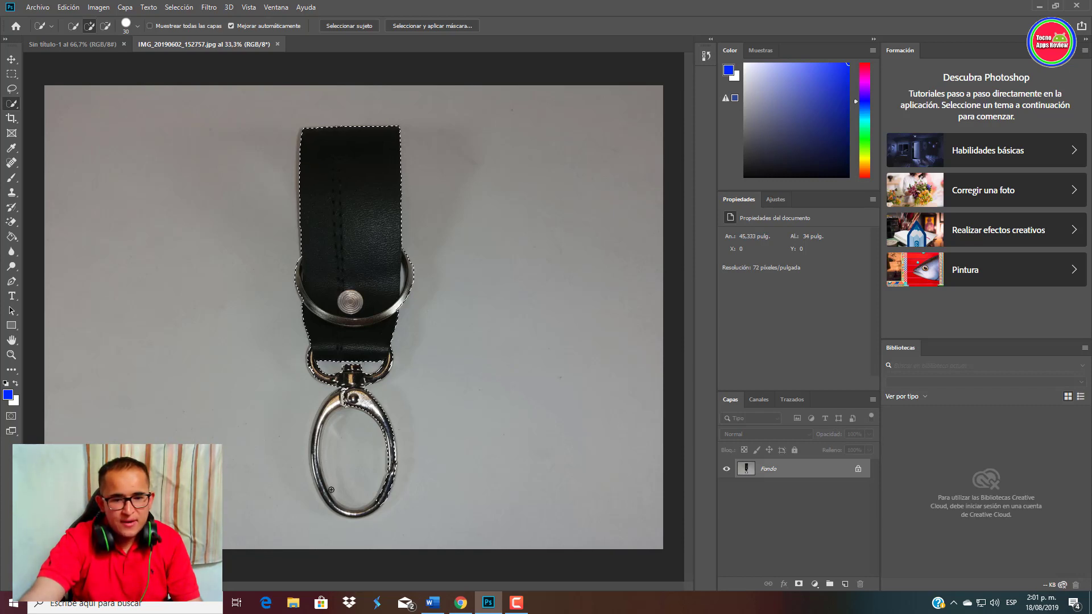
mouse_move(343, 401)
left_mouse_down()
mouse_move(314, 440)
mouse_move(316, 473)
mouse_move(354, 511)
left_mouse_up()
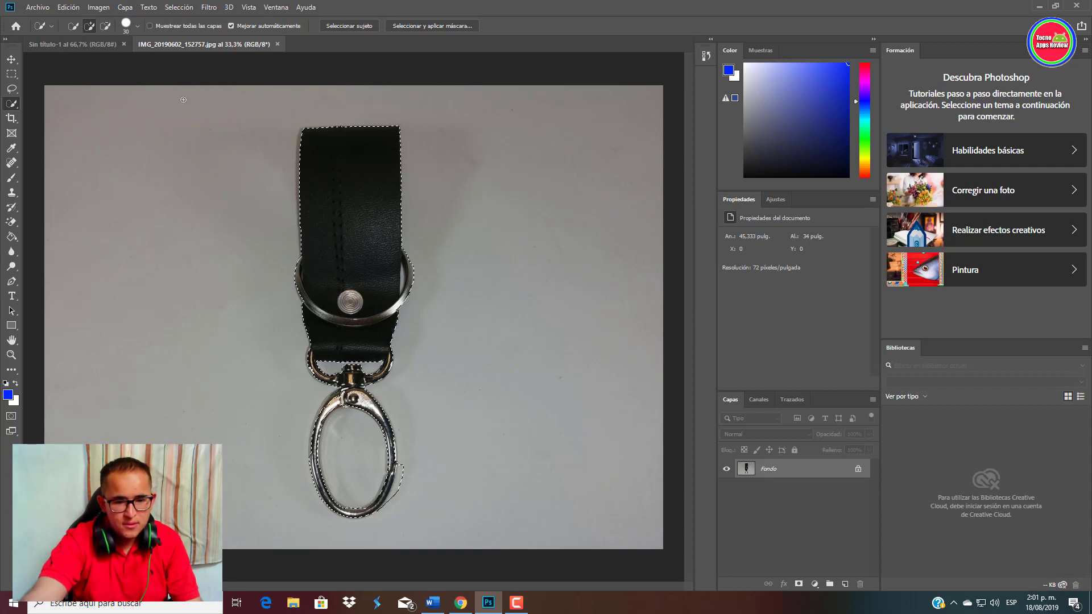
left_click(106, 26)
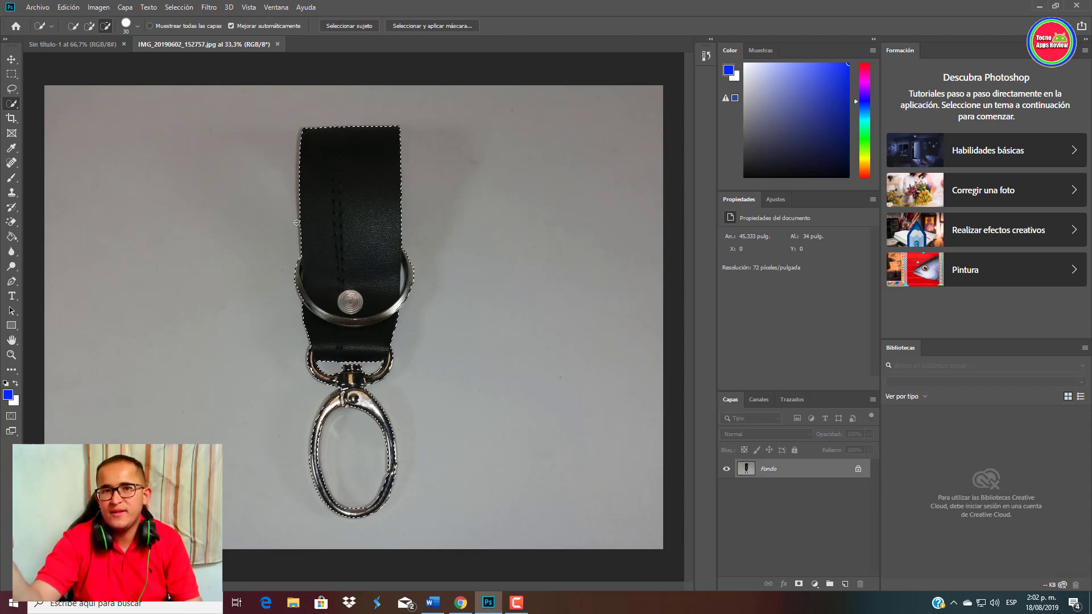
Cut the selected keychain and paste it onto the Sin título-1 canvas as Capa 1.
key("BackSpace")
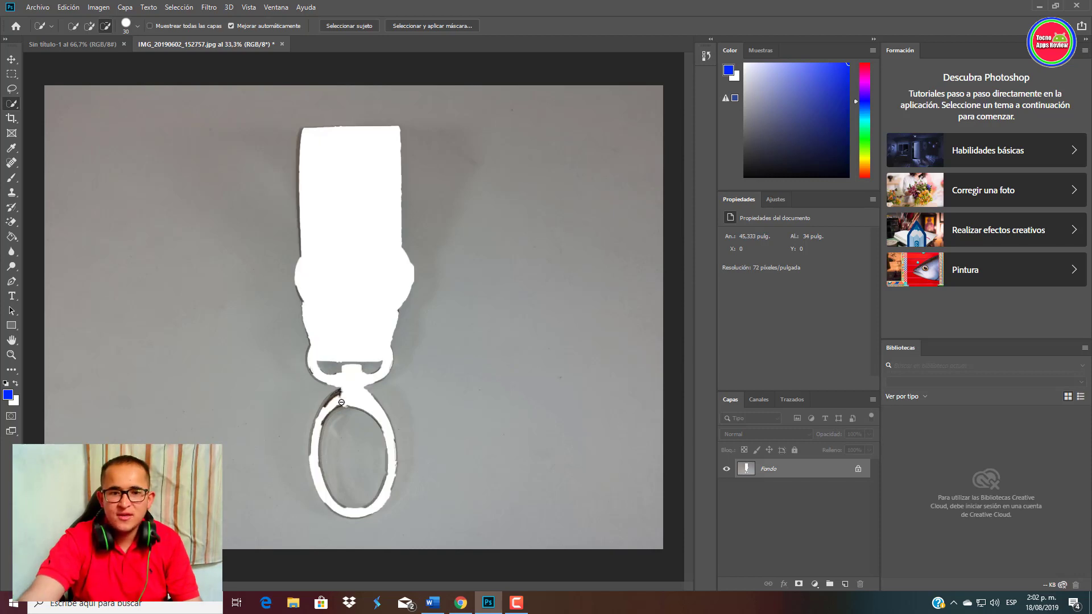
left_click(56, 45)
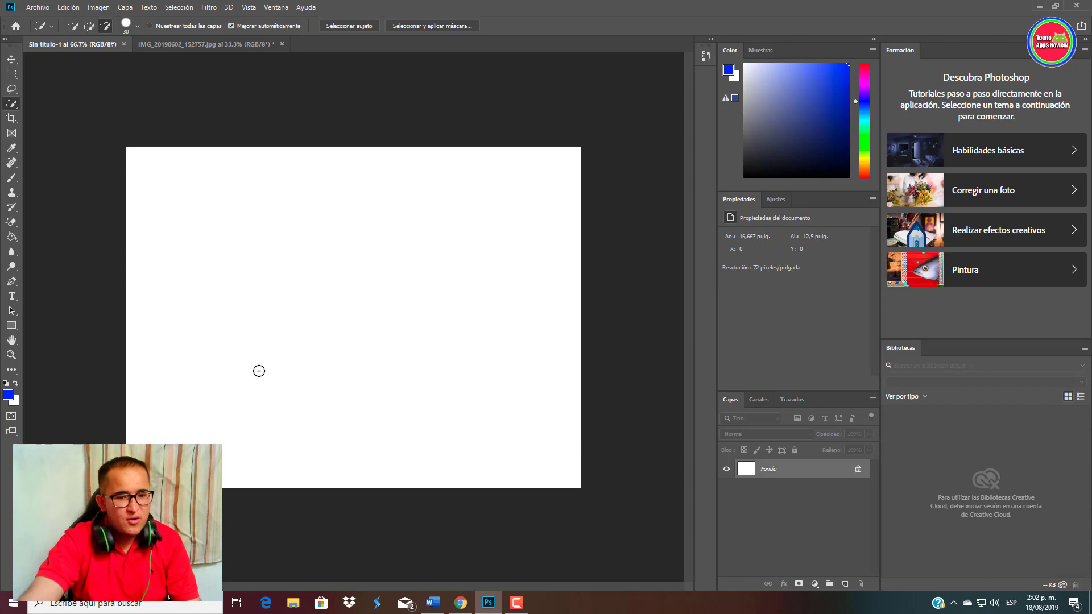
key("ctrl+v")
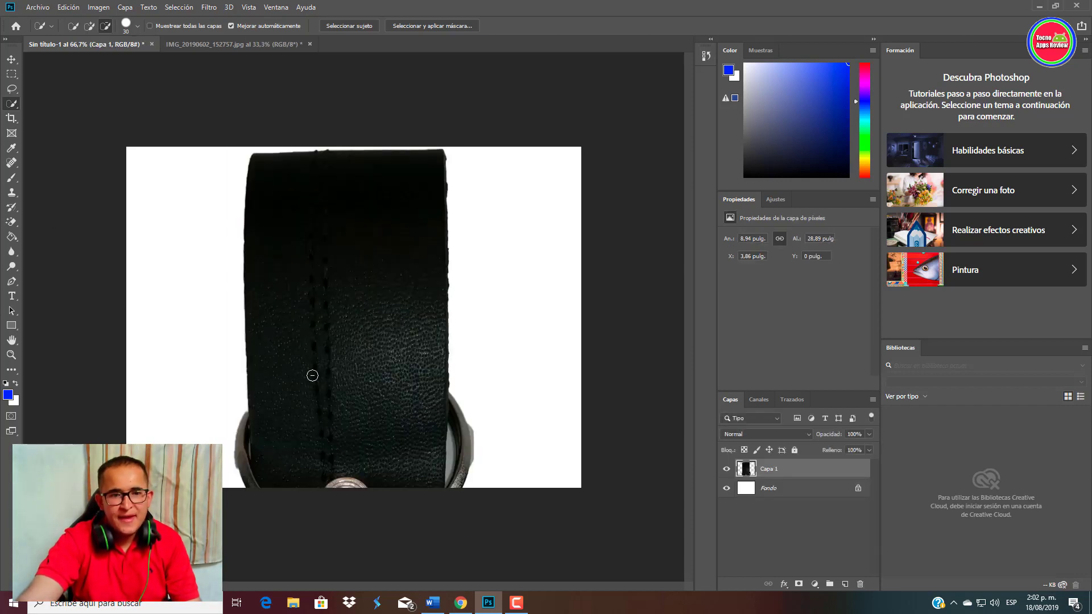
key("ctrl+t")
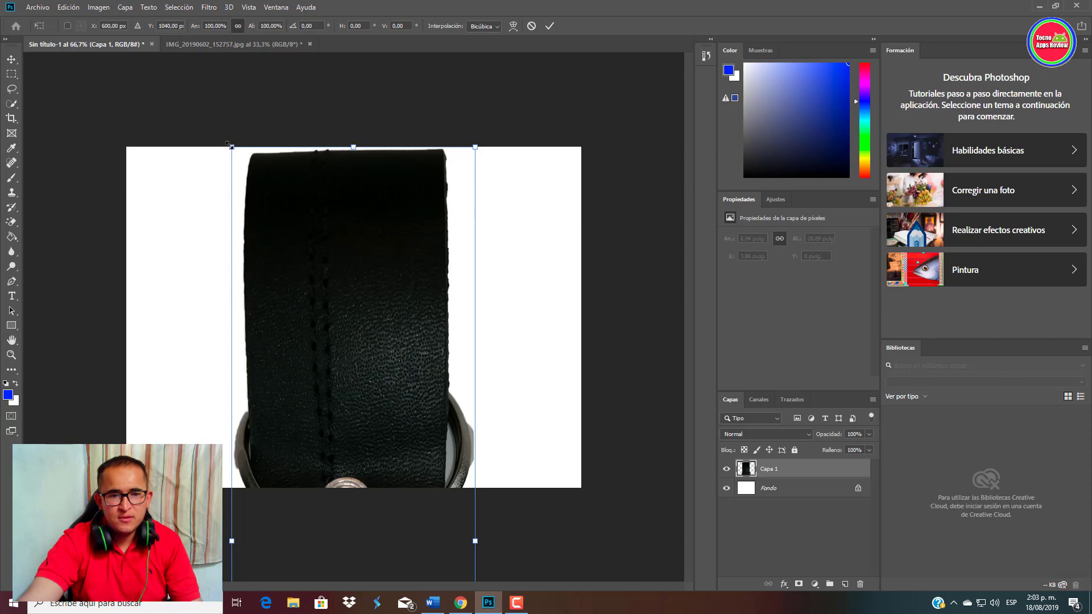
Shrink the Capa 1 keychain and move it to the canvas centre.
left_click_drag(231, 147, 371, 370)
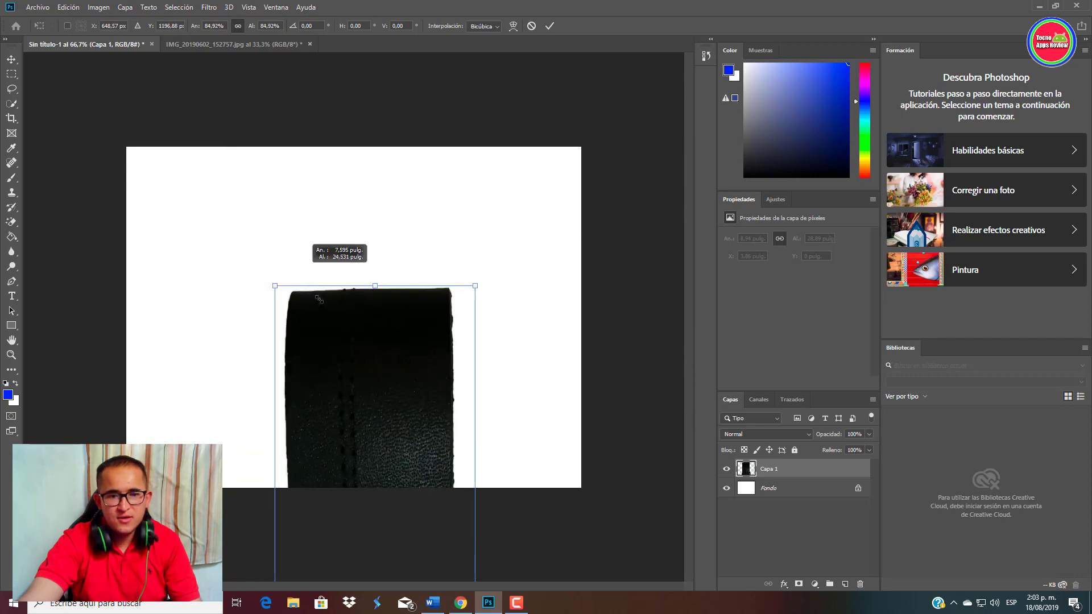
left_click_drag(371, 442, 355, 181)
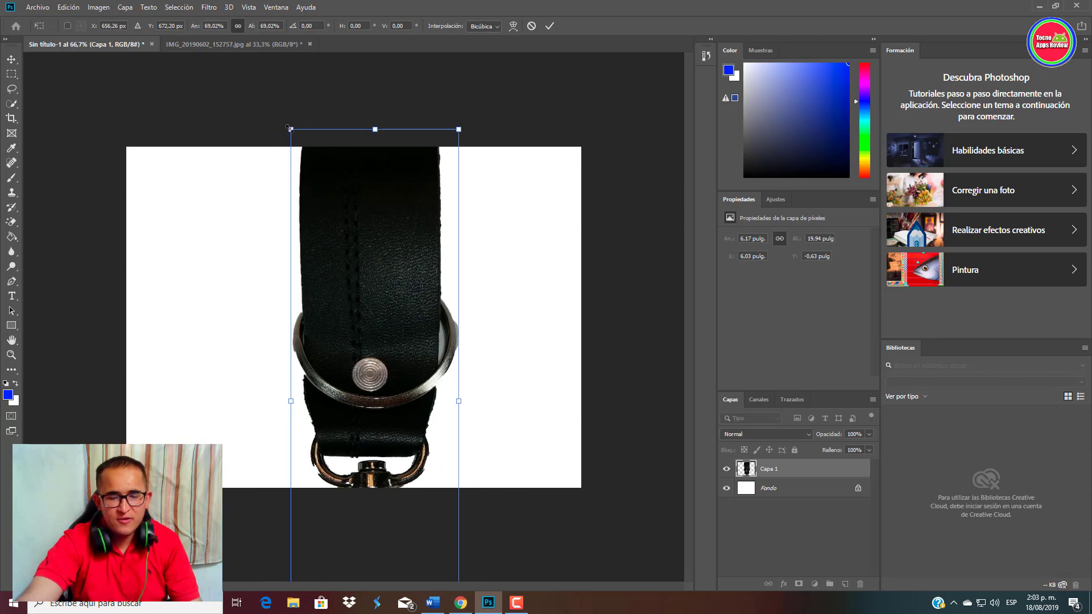
left_click_drag(289, 127, 339, 294)
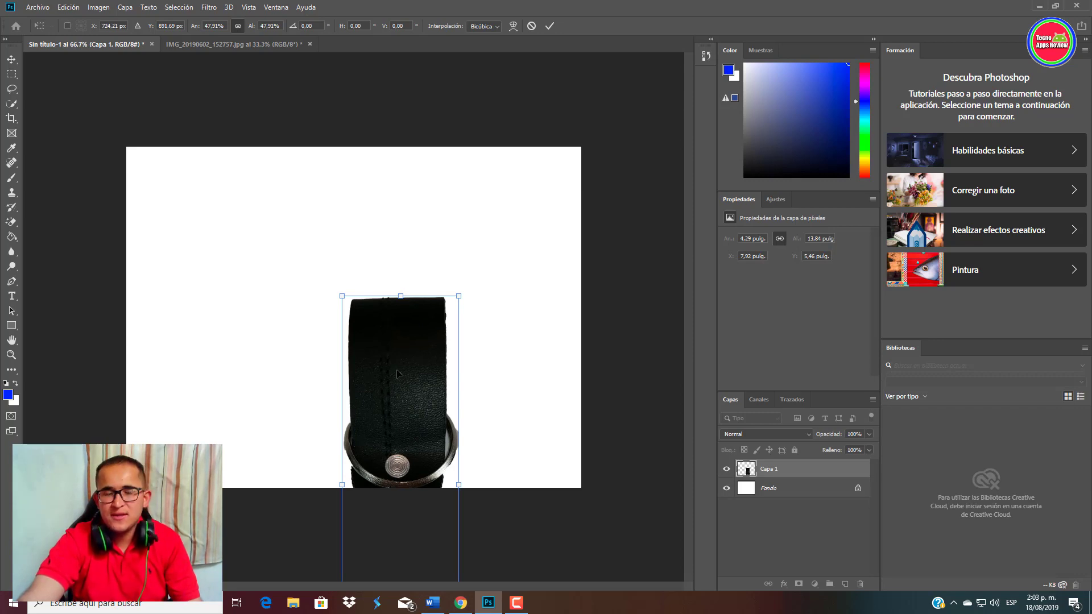
mouse_move(399, 352)
left_mouse_down()
mouse_move(377, 159)
mouse_move(380, 343)
left_mouse_up()
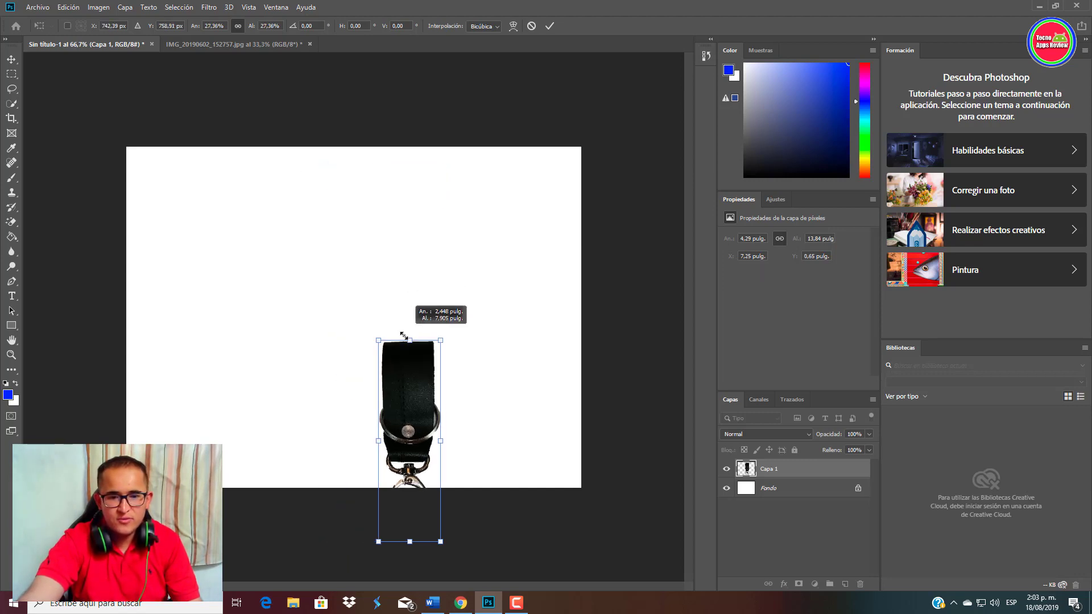
left_click_drag(414, 390, 359, 267)
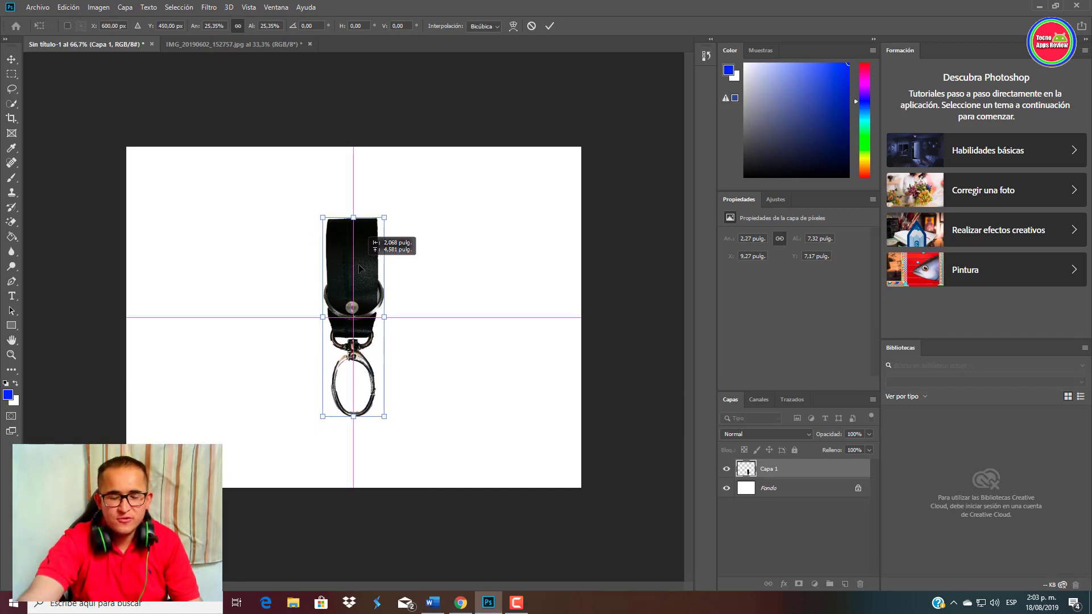
left_click_drag(359, 268, 356, 254)
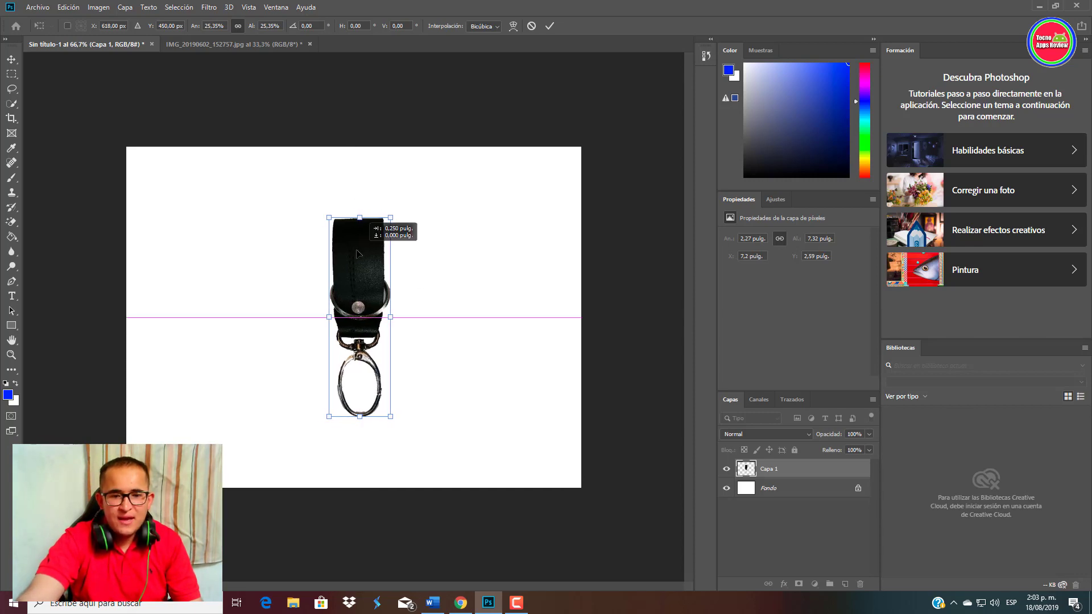
left_click_drag(356, 254, 355, 253)
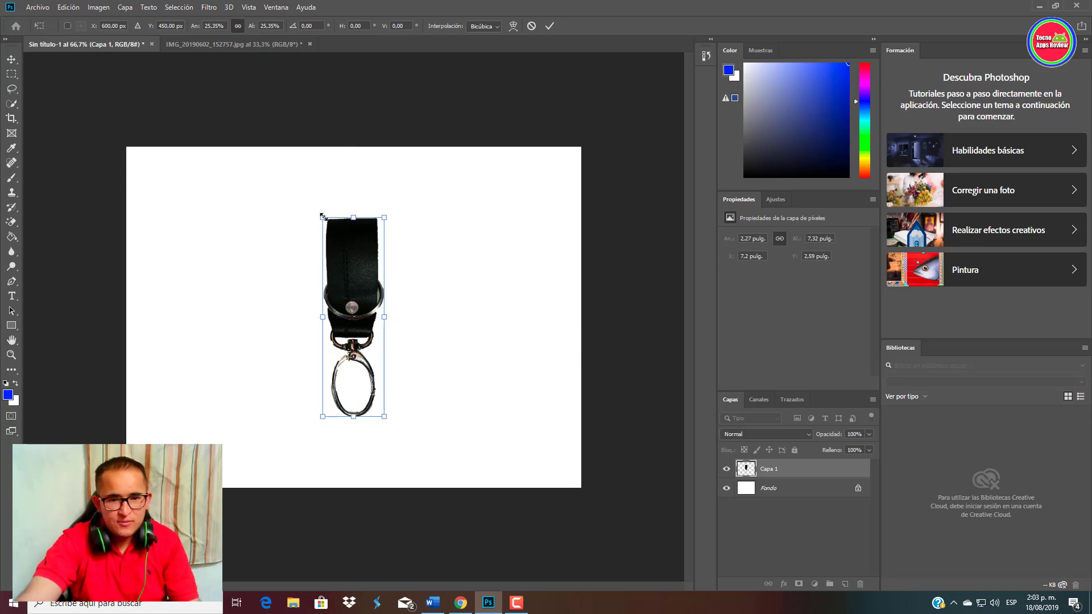
Enlarge the keychain slightly, recentre it on the canvas, and commit the transform.
left_click_drag(323, 218, 288, 163)
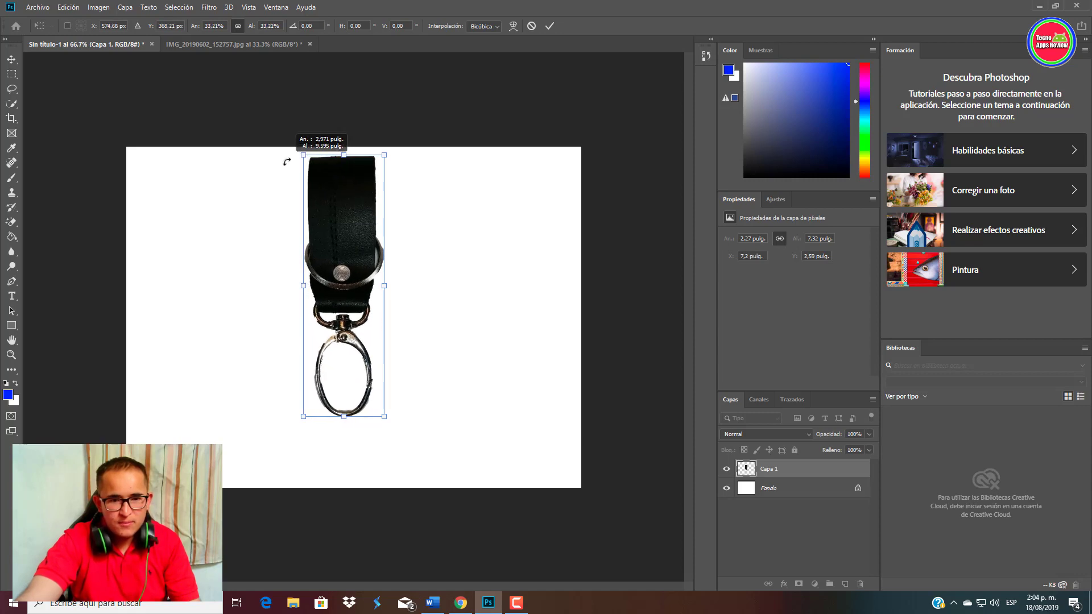
left_click_drag(384, 416, 405, 481)
left_click_drag(363, 247, 361, 253)
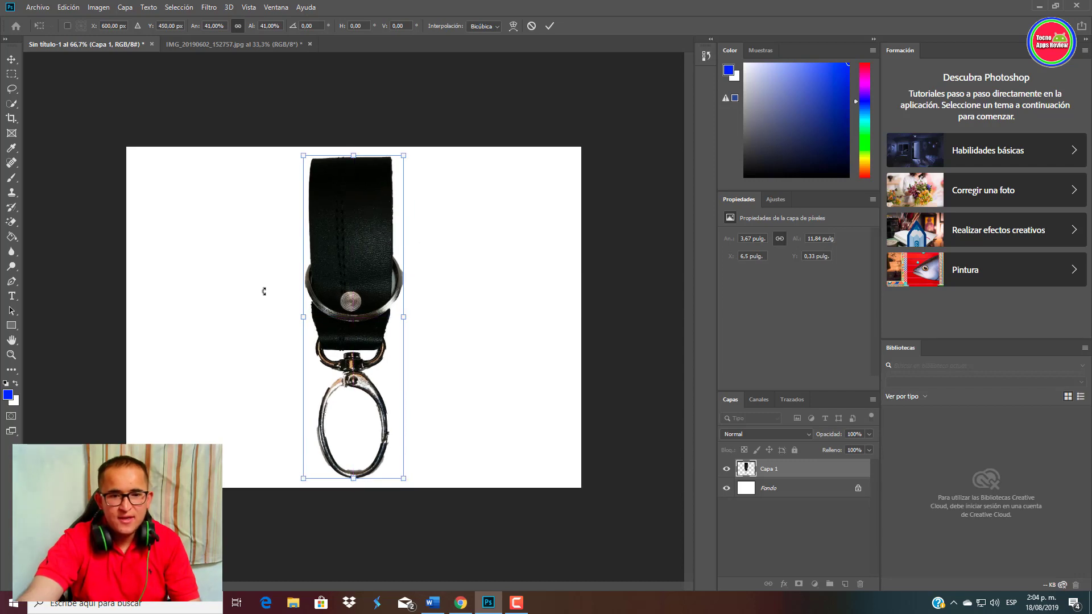
left_click(18, 61)
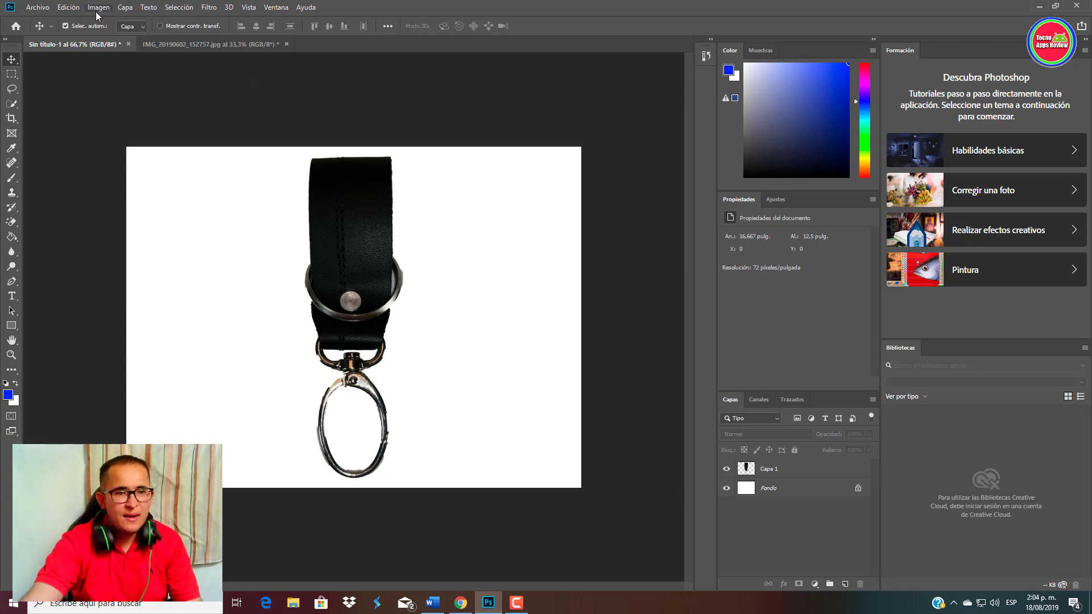
Merge Capa 1 into Fondo using Capa > Combinar visibles.
left_click(125, 8)
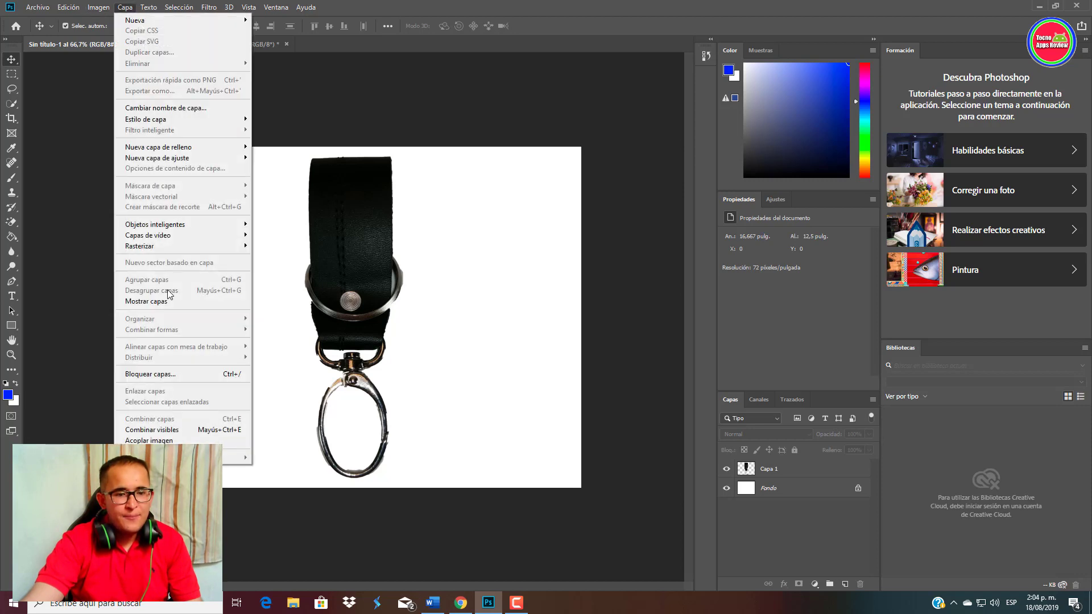
left_click(155, 432)
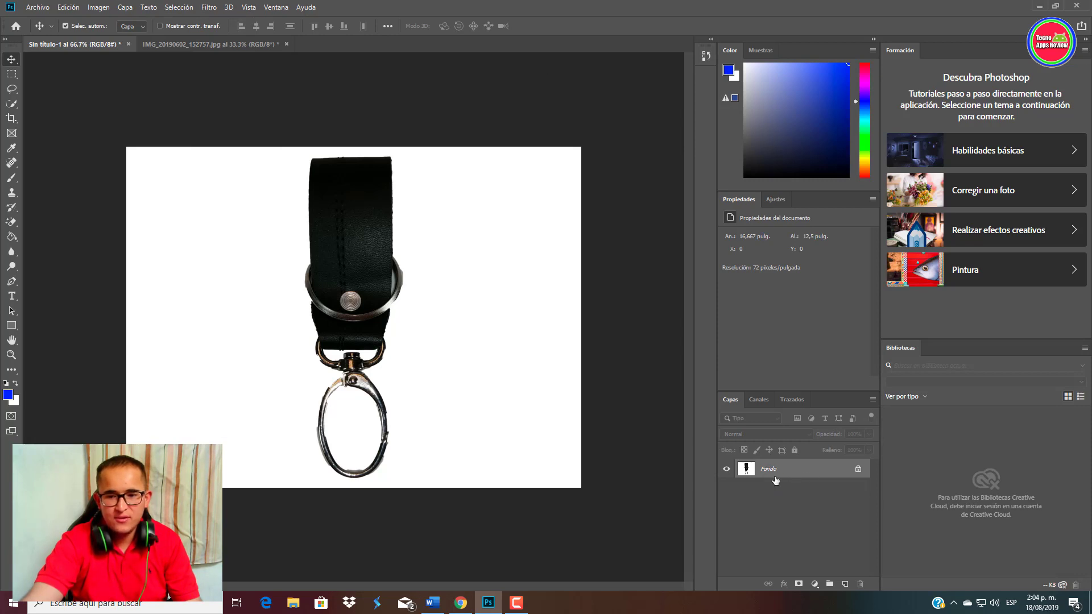
left_click(31, 11)
left_click(58, 134)
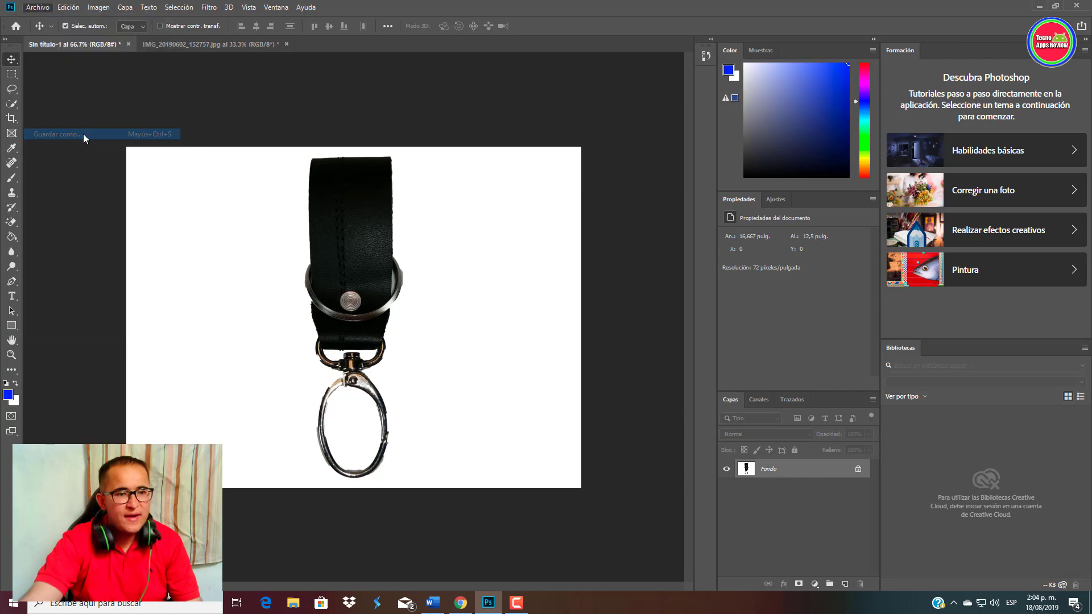
left_click(188, 266)
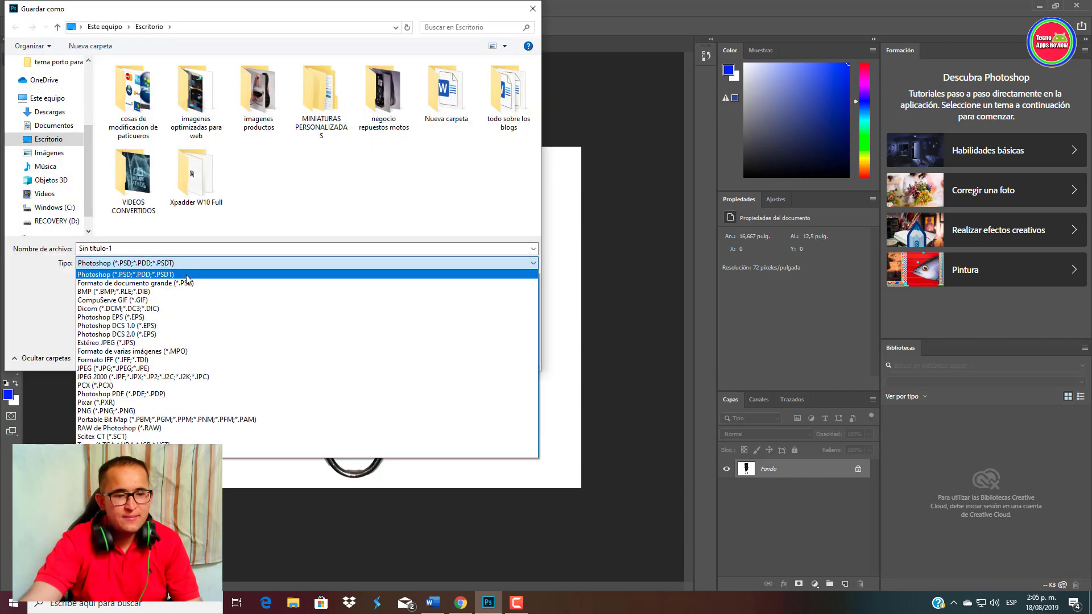
left_click(155, 369)
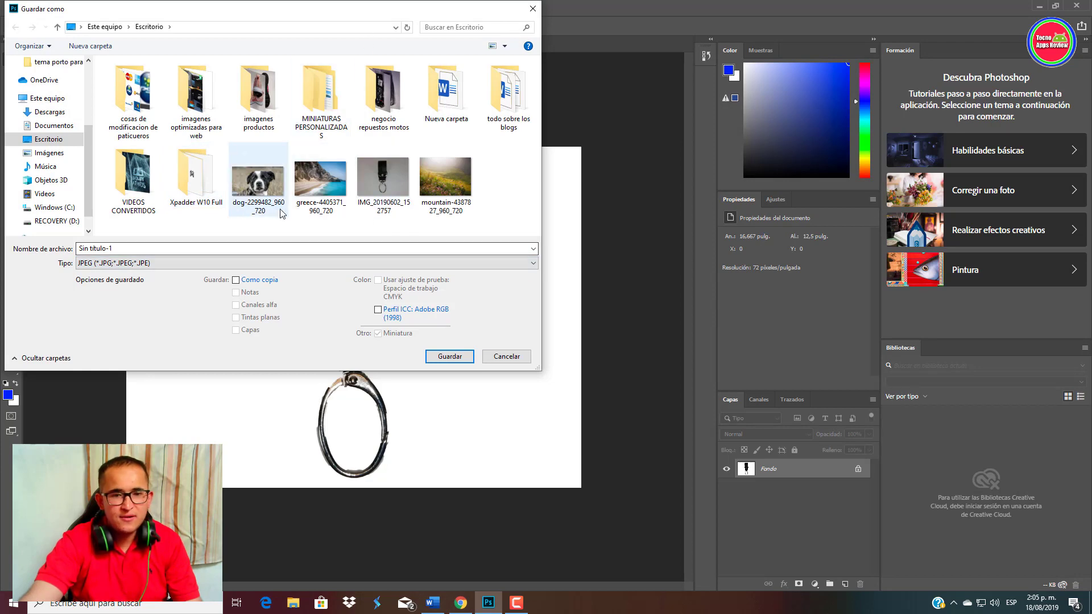
left_click(506, 356)
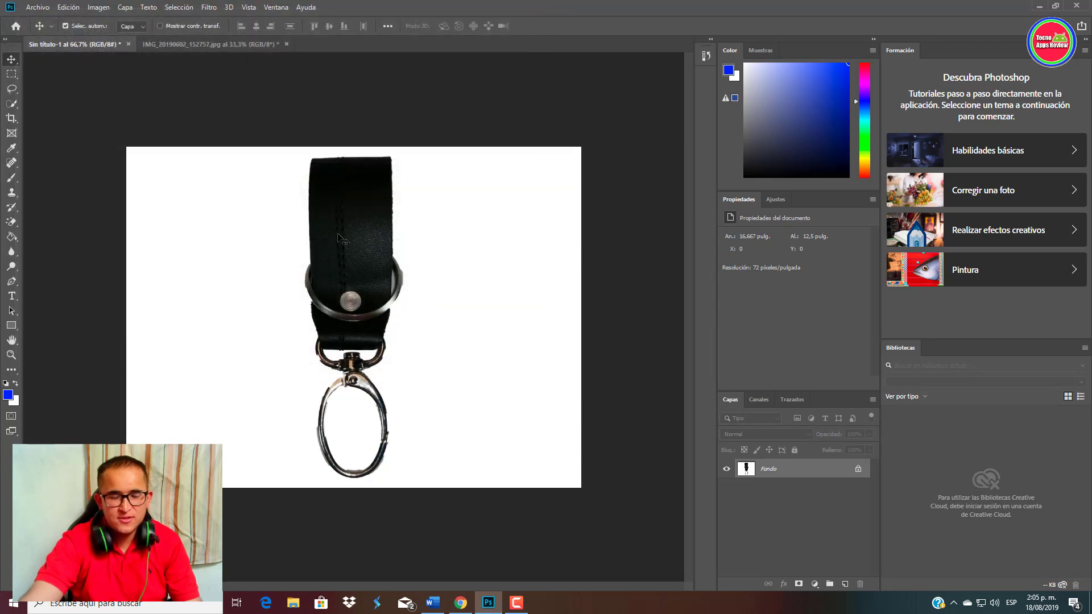